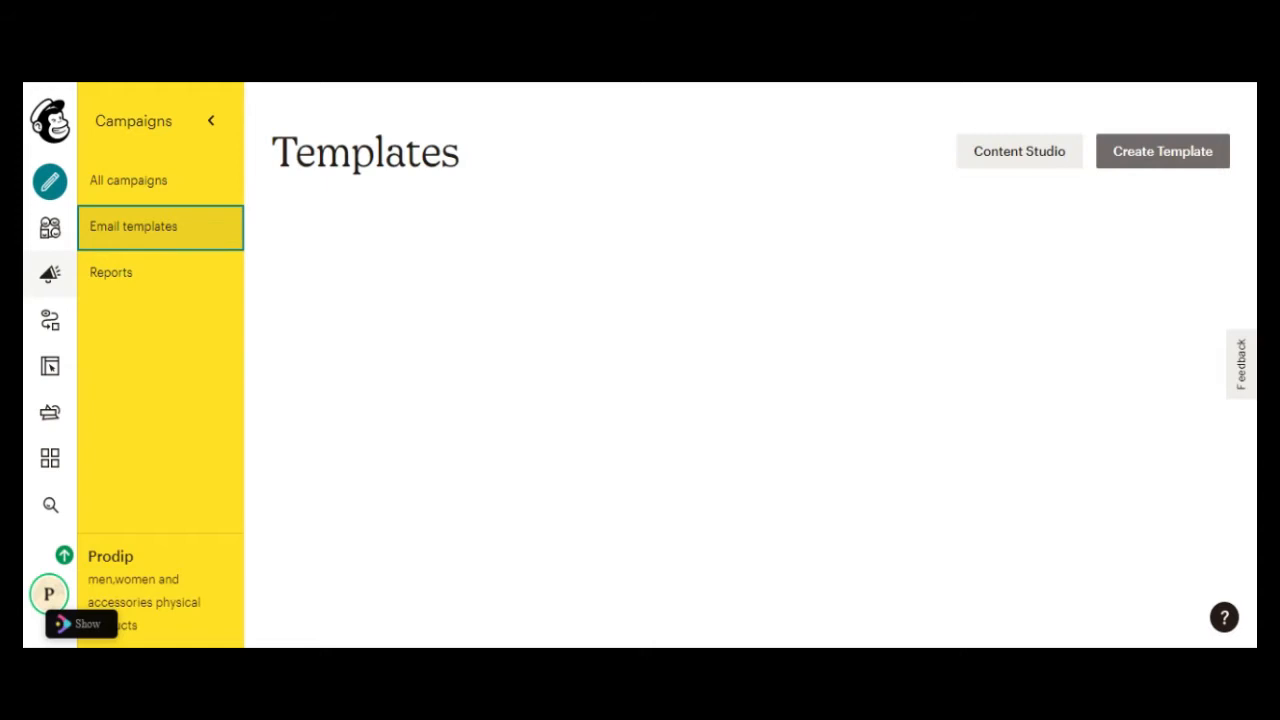
Step: Create a new email template and bring up its content layout for editing
{"action": "left_click", "coordinate": [1149, 151]}
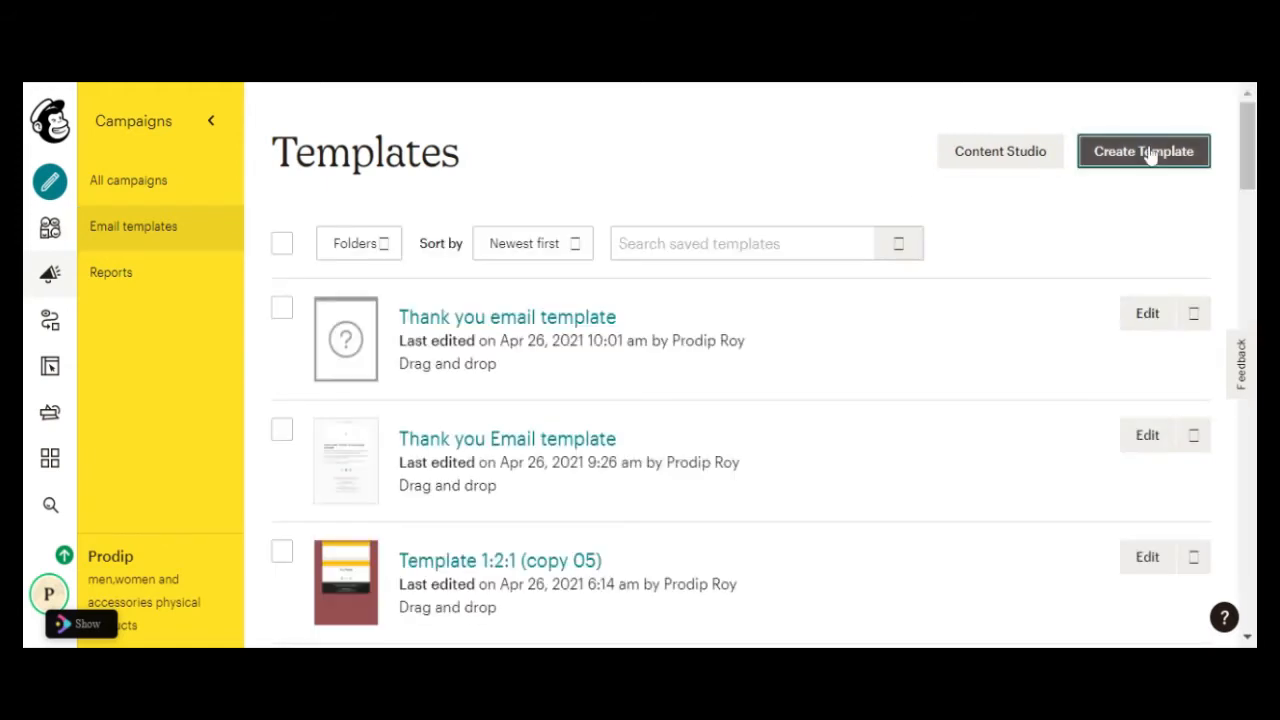
{"action": "scroll", "coordinate": [1030, 282], "scroll_direction": "down", "scroll_amount": 6}
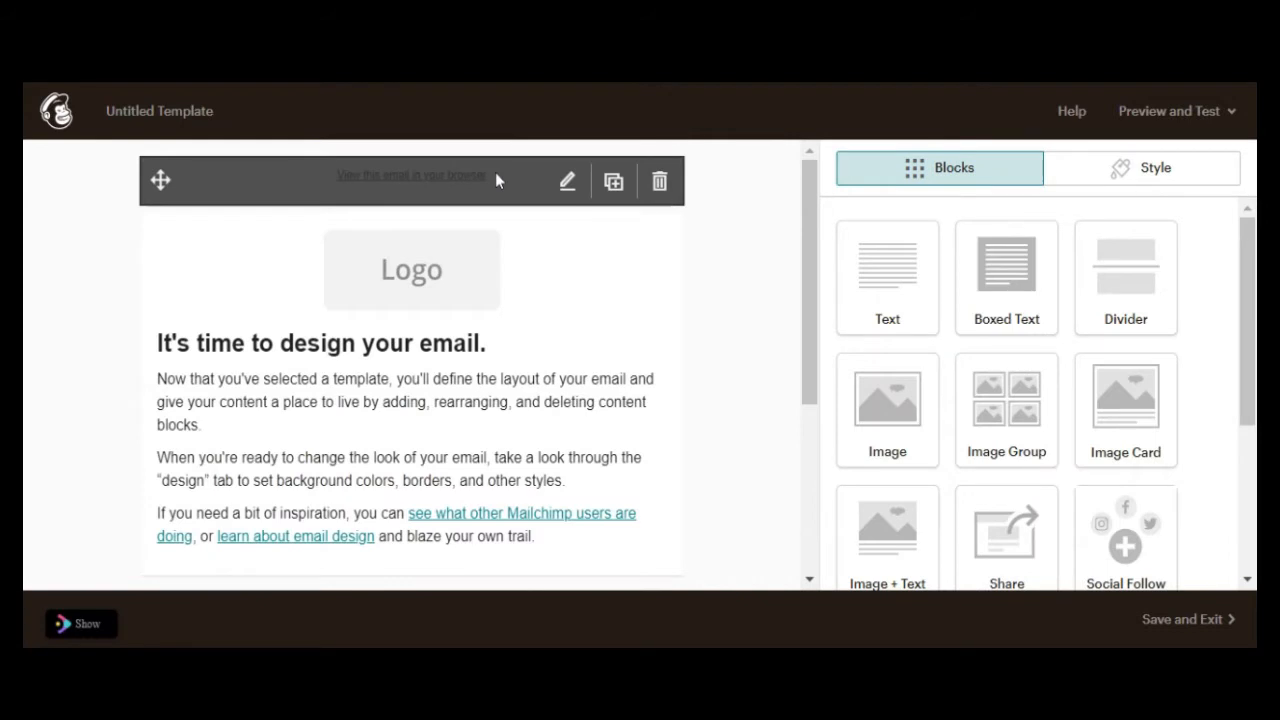
Step: Shorten the browser link text at the top of the email to "View Online" in its HTML source and save the block
{"action": "left_click", "coordinate": [567, 182]}
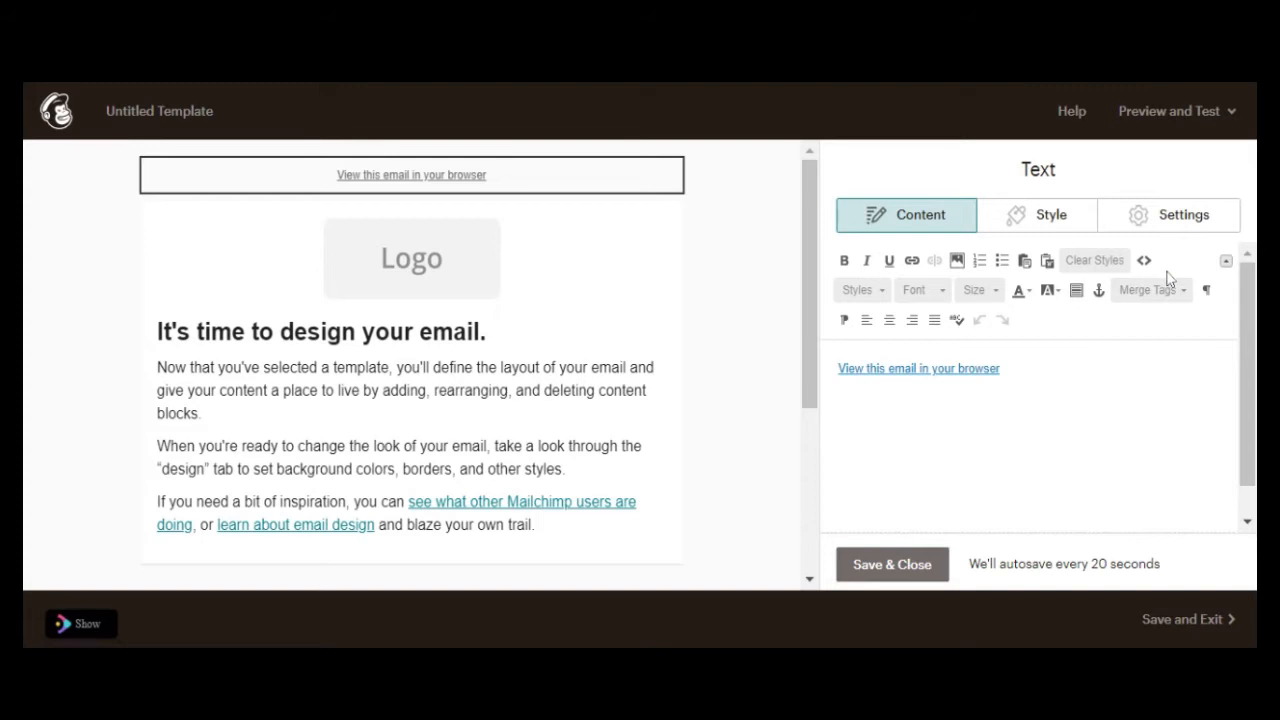
{"action": "left_click", "coordinate": [1144, 260]}
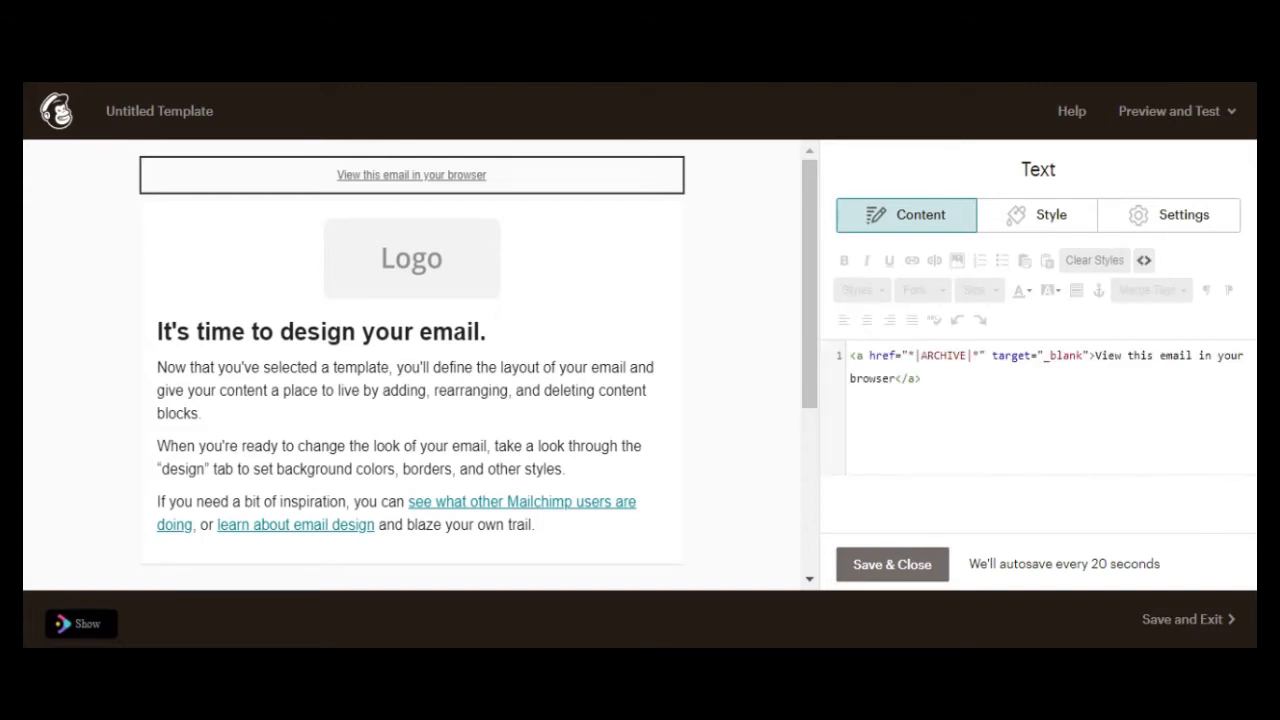
{"action": "key", "text": "BackSpace"}
{"action": "key", "text": "BackSpace"}
{"action": "key", "text": "BackSpace"}
{"action": "key", "text": "BackSpace"}
{"action": "key", "text": "BackSpace"}
{"action": "key", "text": "BackSpace"}
{"action": "key", "text": "BackSpace"}
{"action": "key", "text": "BackSpace"}
{"action": "key", "text": "BackSpace"}
{"action": "key", "text": "BackSpace"}
{"action": "key", "text": "BackSpace"}
{"action": "key", "text": "BackSpace"}
{"action": "key", "text": "BackSpace"}
{"action": "key", "text": "BackSpace"}
{"action": "key", "text": "BackSpace"}
{"action": "key", "text": "BackSpace"}
{"action": "key", "text": "BackSpace"}
{"action": "key", "text": "BackSpace"}
{"action": "key", "text": "BackSpace"}
{"action": "key", "text": "BackSpace"}
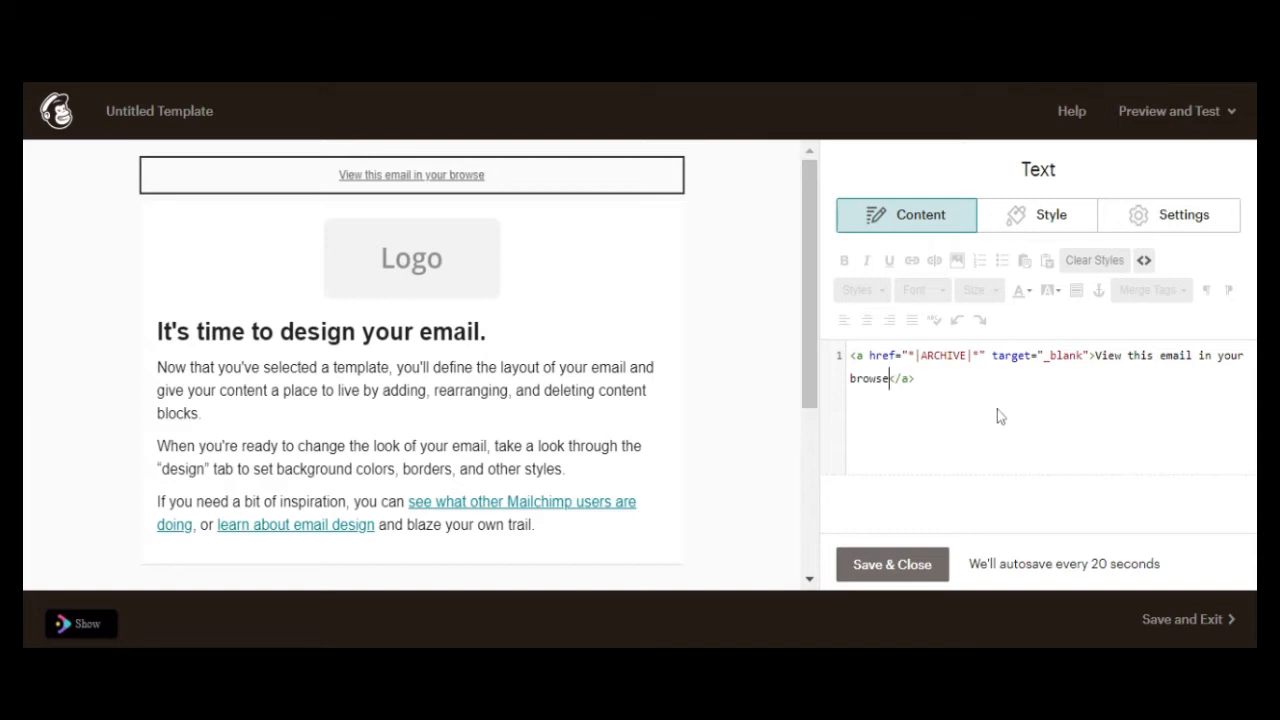
{"action": "key", "text": "BackSpace"}
{"action": "key", "text": "BackSpace"}
{"action": "key", "text": "BackSpace"}
{"action": "key", "text": "BackSpace"}
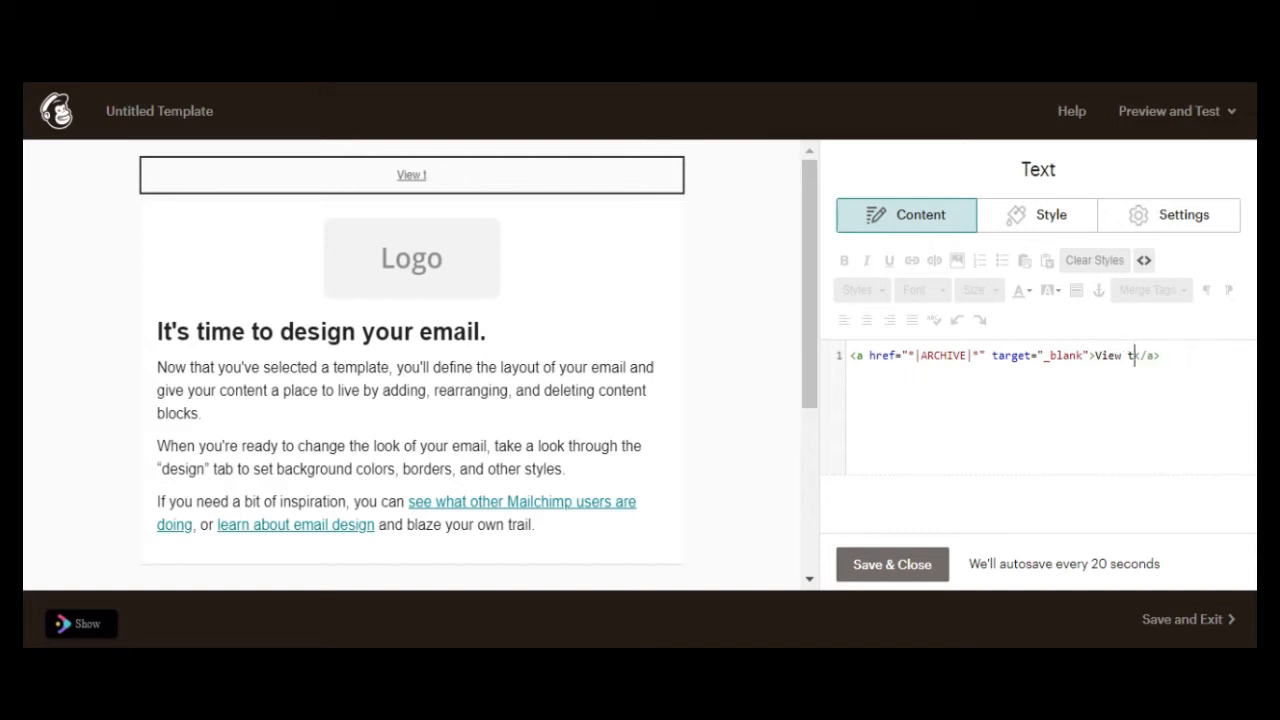
{"action": "type", "text": "Online"}
{"action": "left_click", "coordinate": [886, 563]}
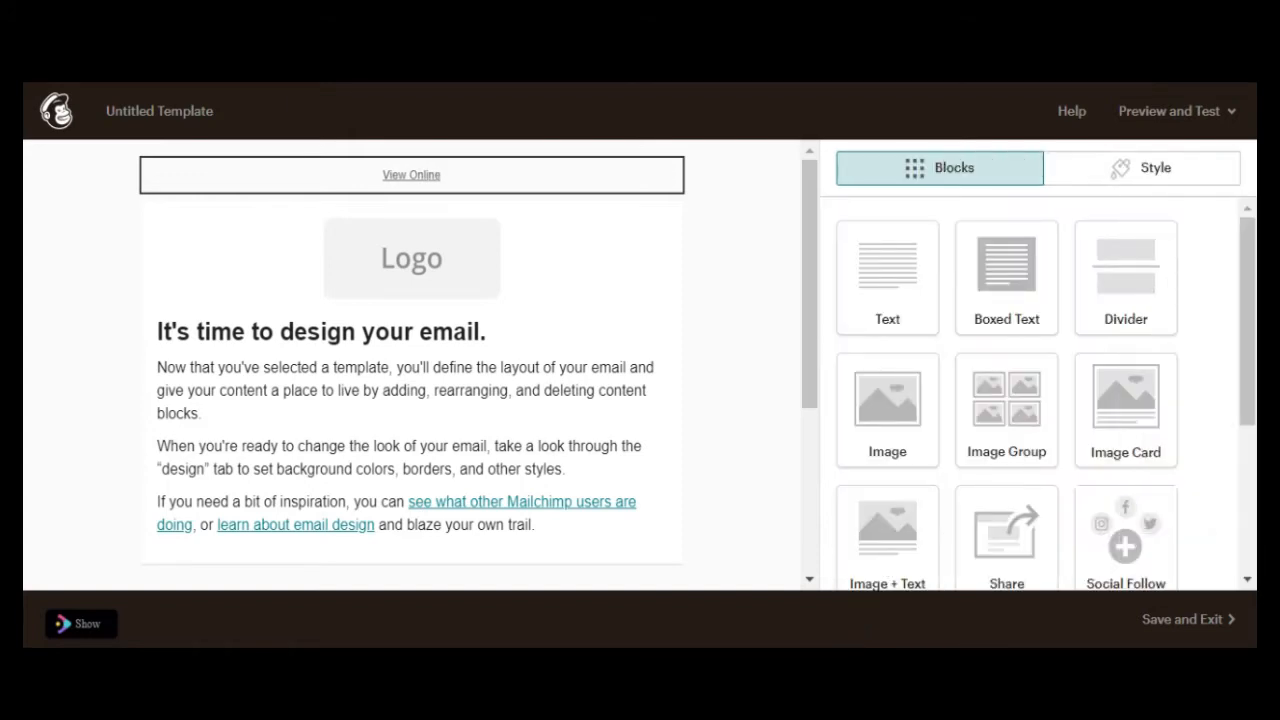
Step: Replace the placeholder logo with the purple wordmark image from the stored files and save the image block
{"action": "left_click", "coordinate": [380, 262]}
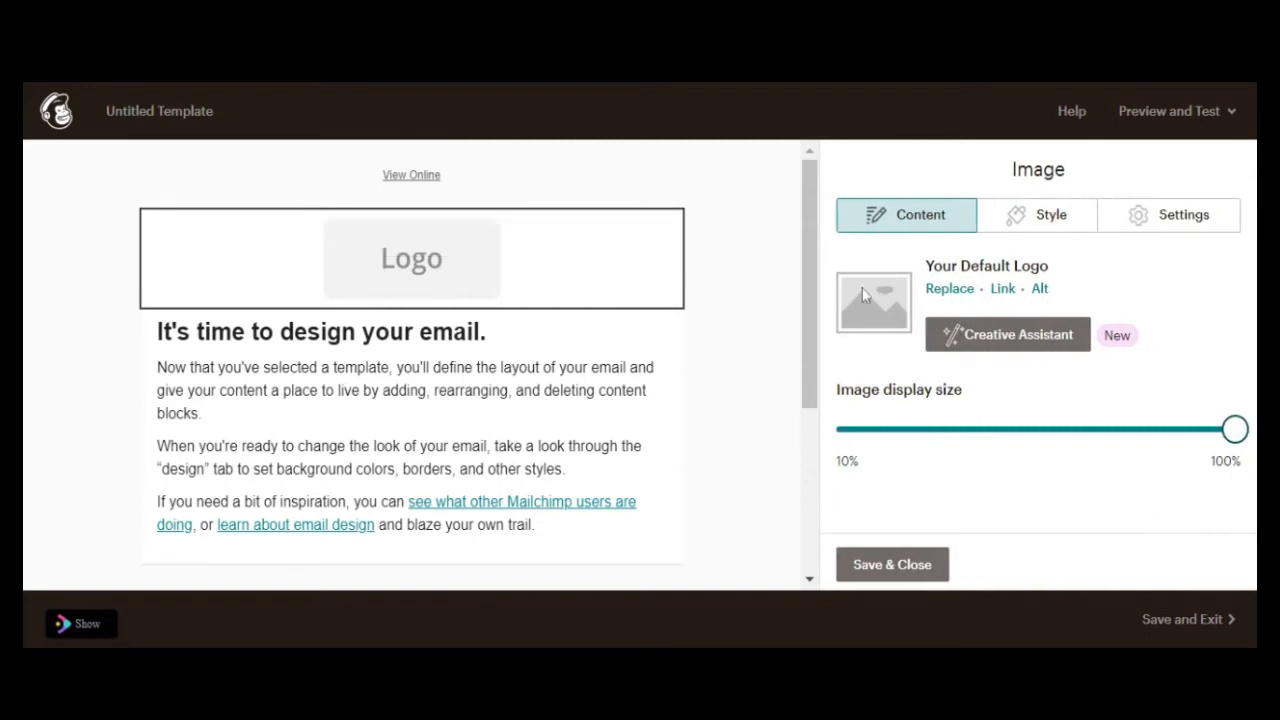
{"action": "left_click", "coordinate": [944, 289]}
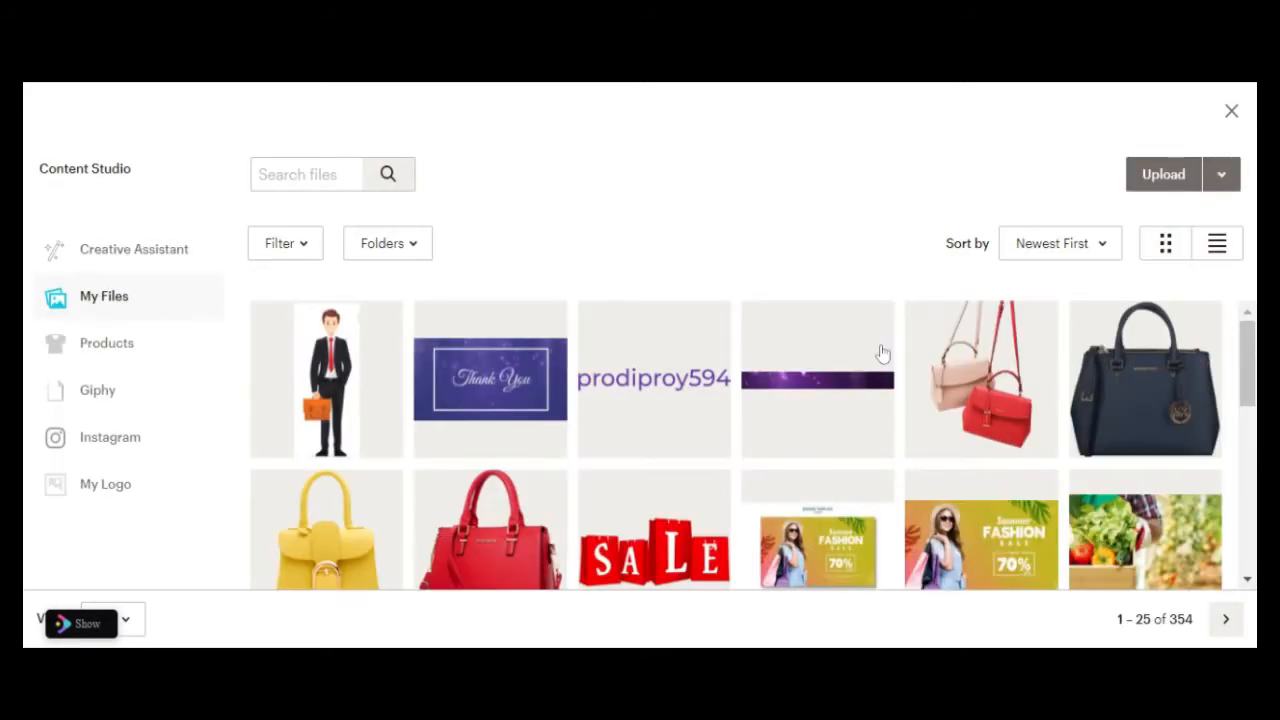
{"action": "left_click", "coordinate": [651, 390]}
{"action": "left_click", "coordinate": [1227, 188]}
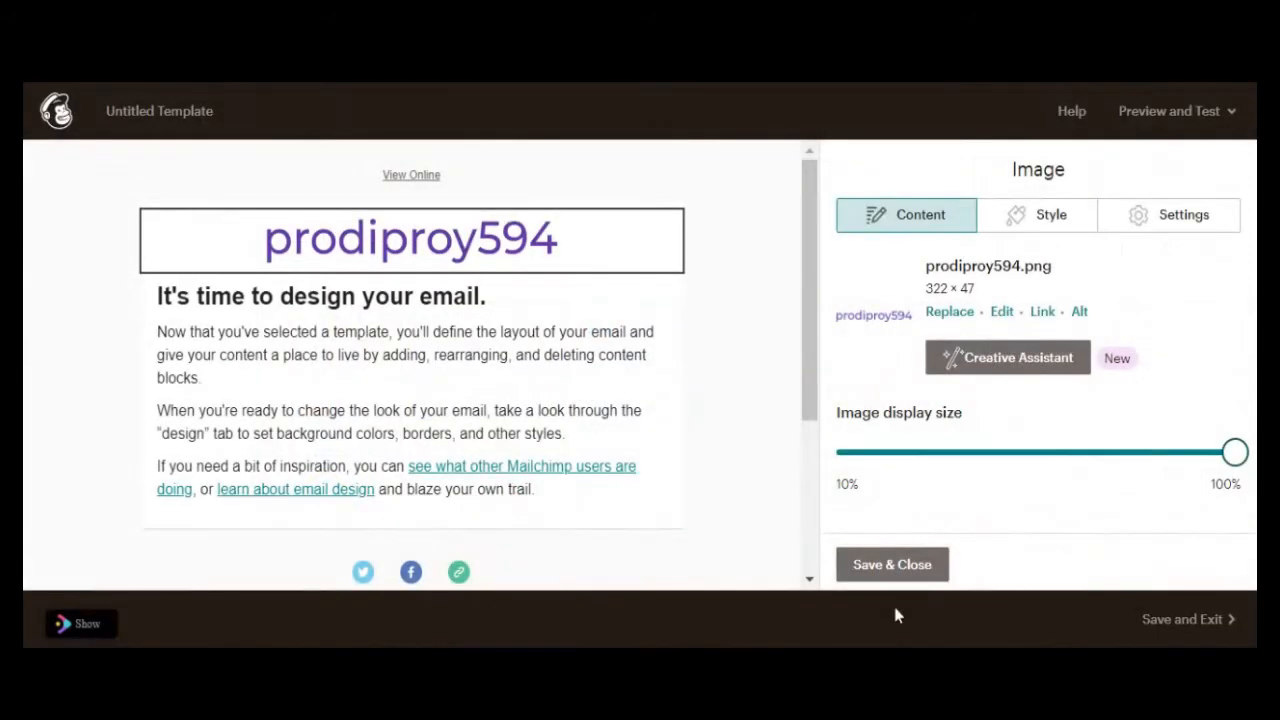
{"action": "left_click", "coordinate": [893, 564]}
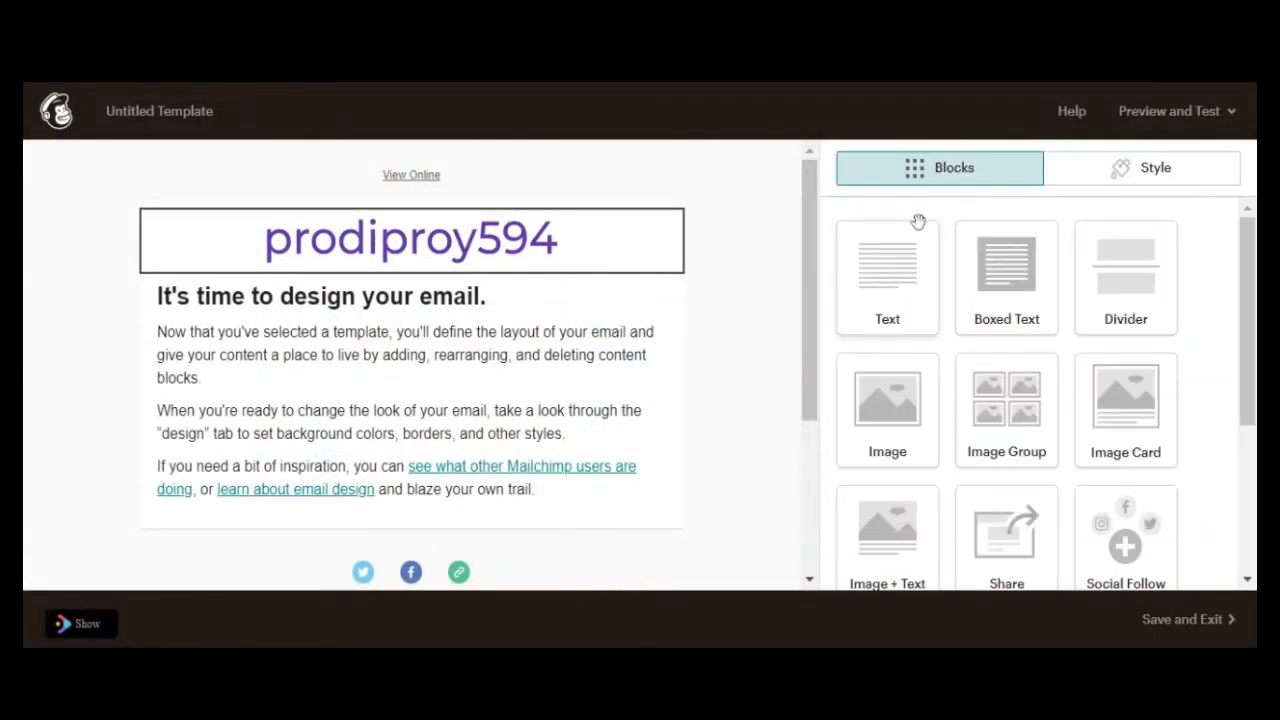
Step: Set the header style's top padding to 40 px and bottom padding to 30 px, and save it
{"action": "left_click", "coordinate": [1050, 180]}
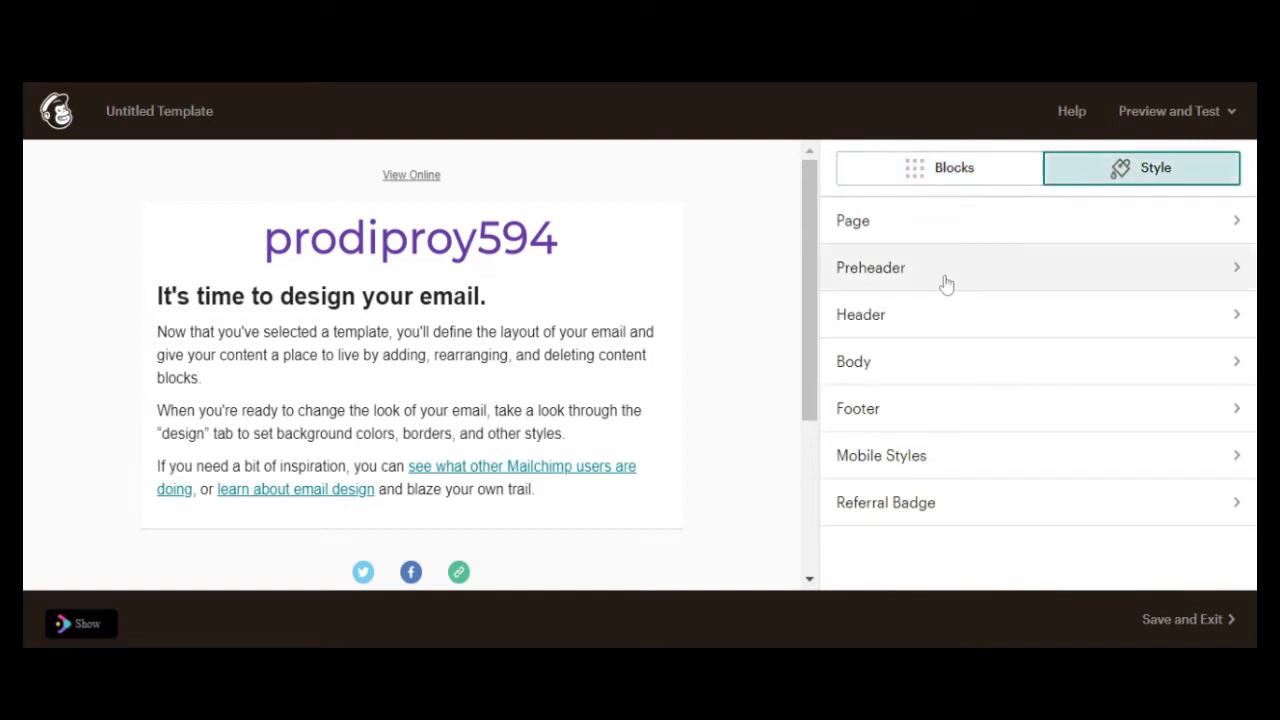
{"action": "left_click", "coordinate": [914, 318]}
{"action": "scroll", "coordinate": [975, 358], "scroll_direction": "down", "scroll_amount": 2}
{"action": "left_click", "coordinate": [874, 380]}
{"action": "key", "text": "BackSpace"}
{"action": "type", "text": "40"}
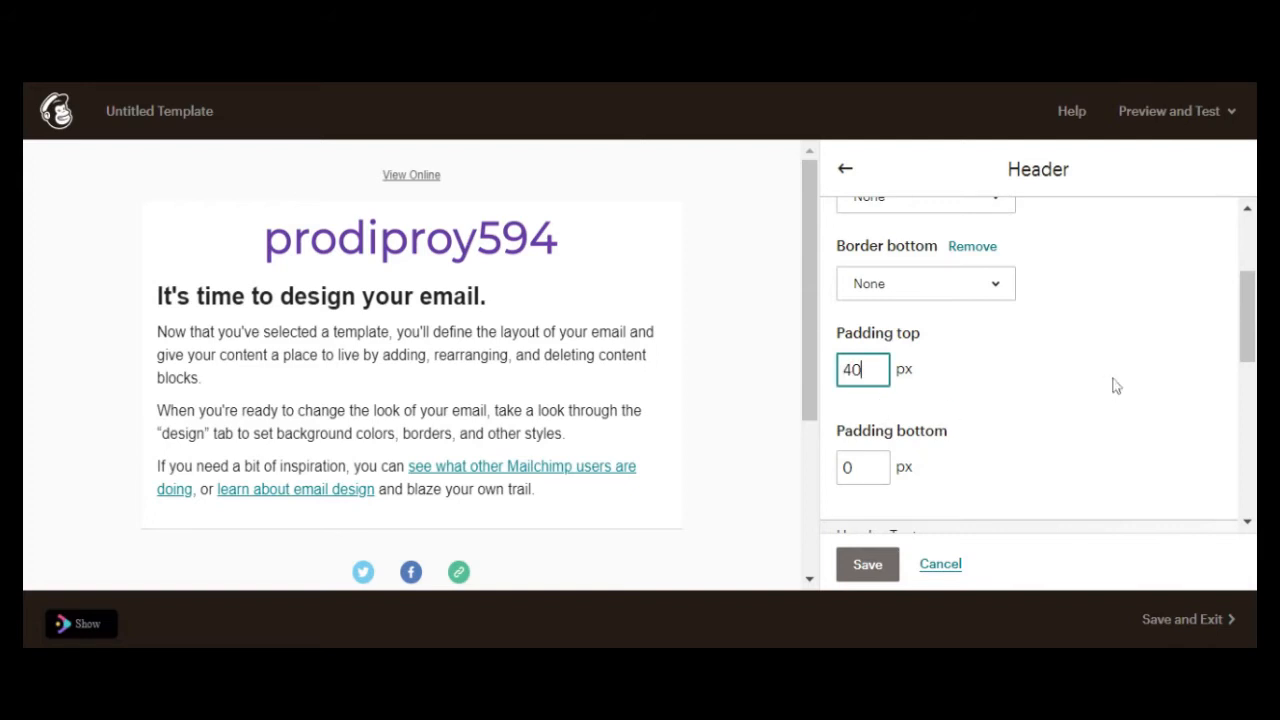
{"action": "left_click", "coordinate": [914, 437]}
{"action": "left_click", "coordinate": [845, 467]}
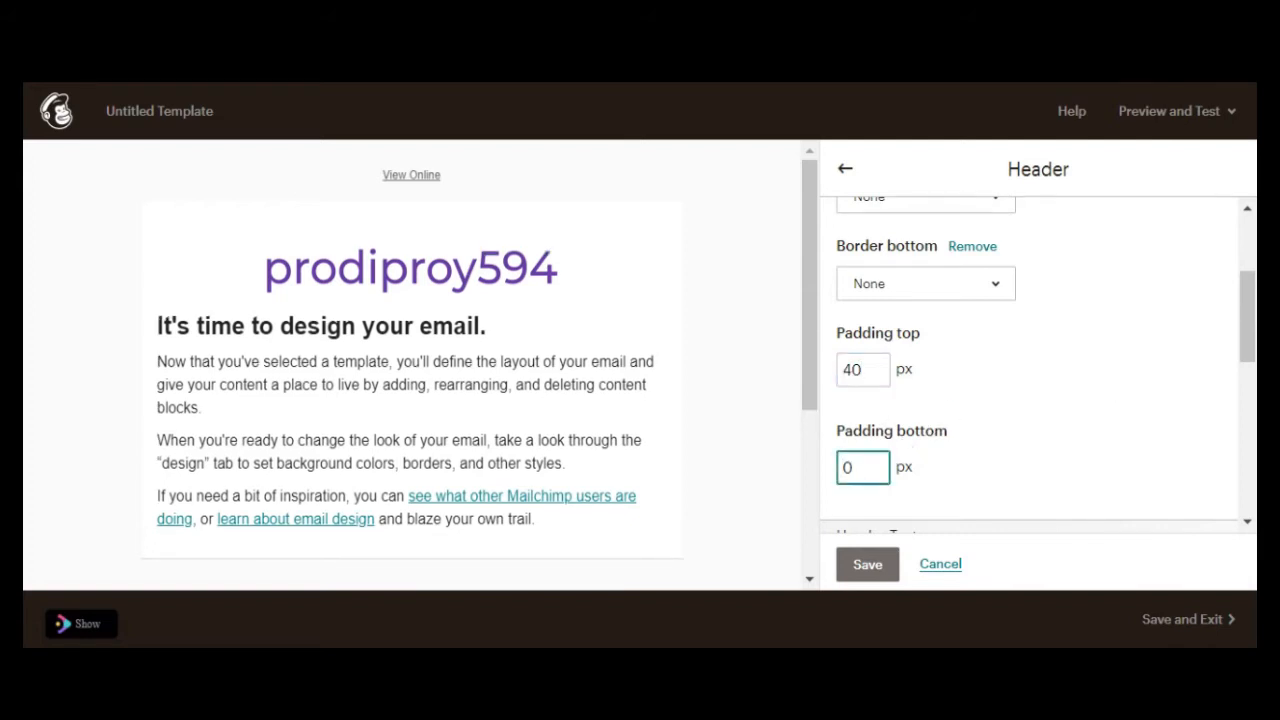
{"action": "type", "text": "3"}
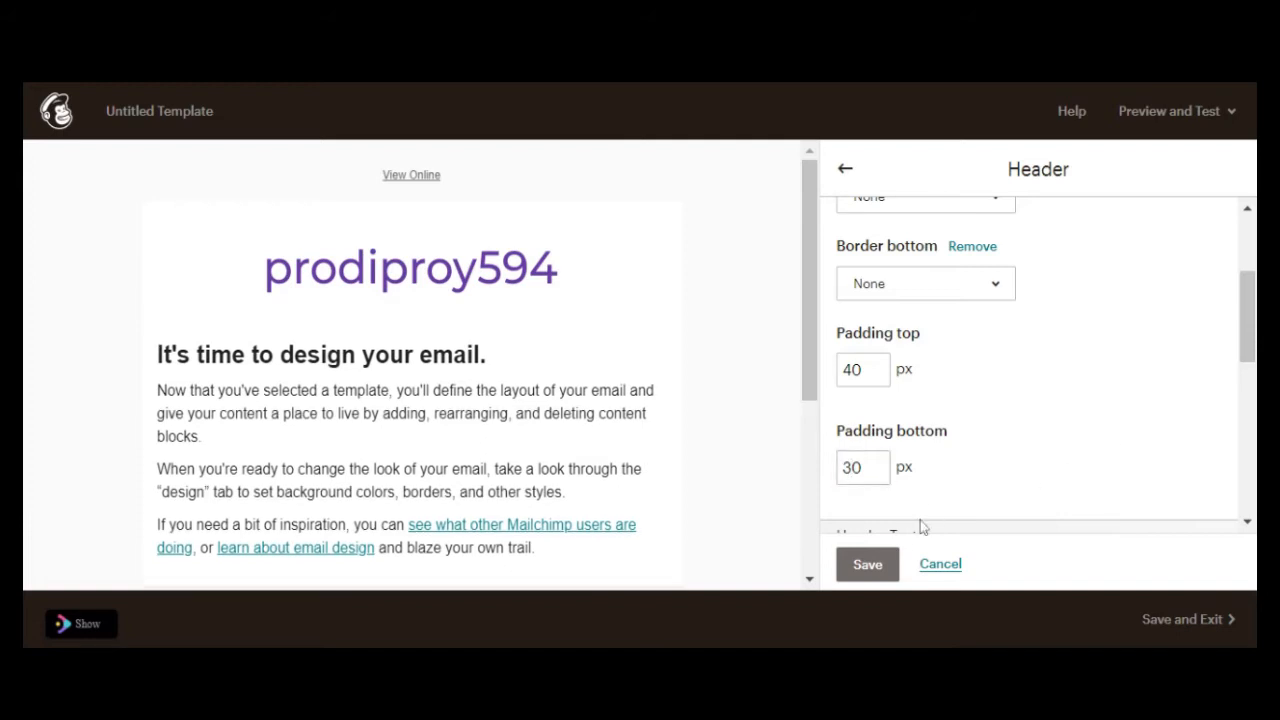
{"action": "left_click", "coordinate": [880, 565]}
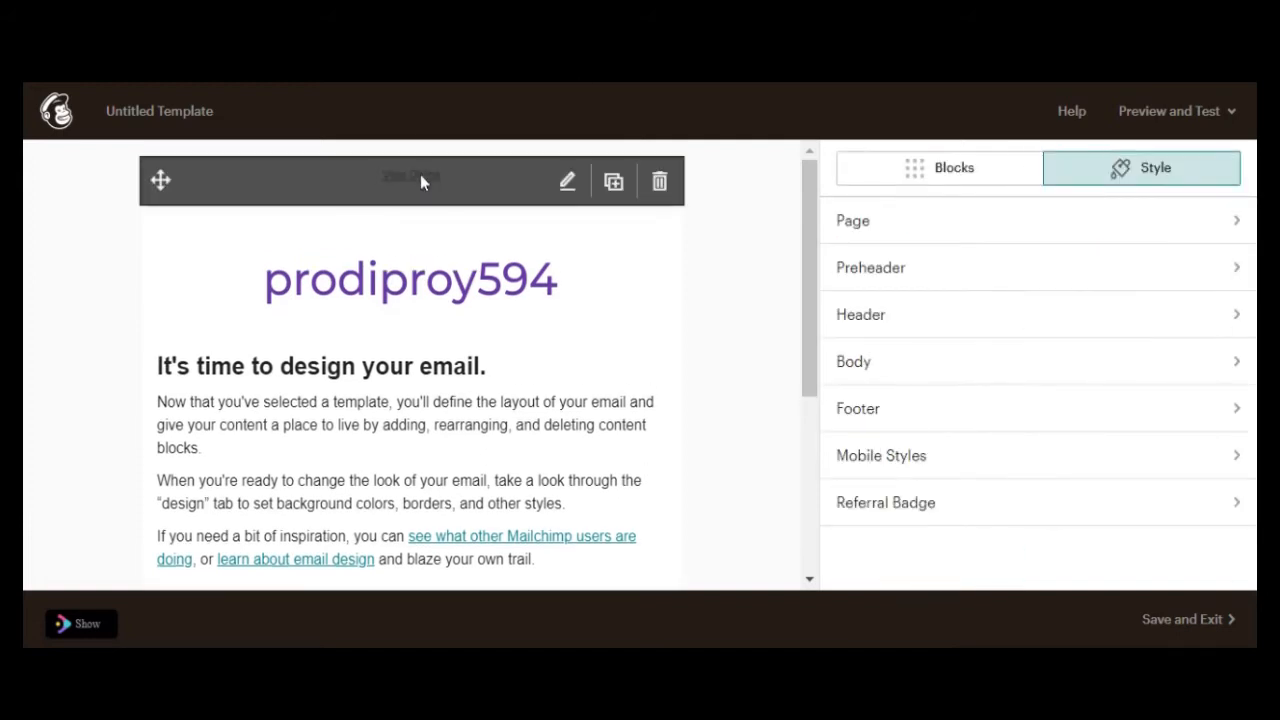
Step: Set the preheader style's text alignment to right and save it
{"action": "left_click", "coordinate": [892, 286]}
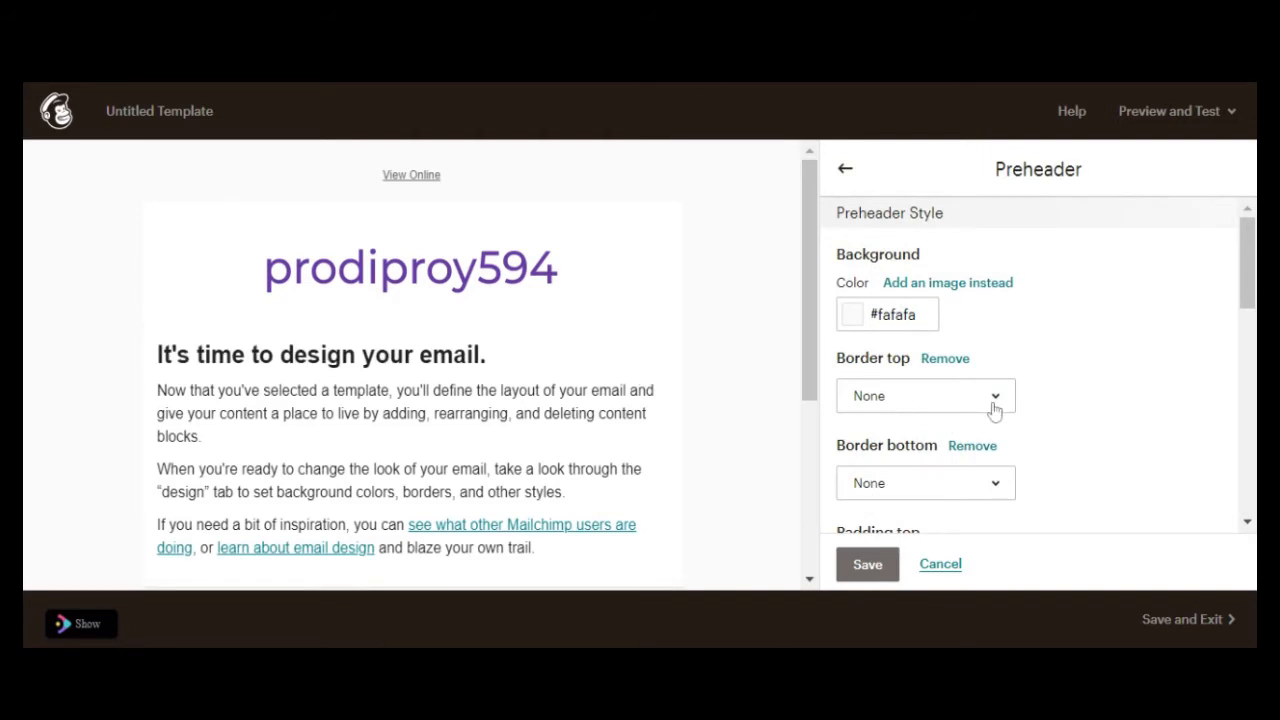
{"action": "scroll", "coordinate": [995, 412], "scroll_direction": "down", "scroll_amount": 2}
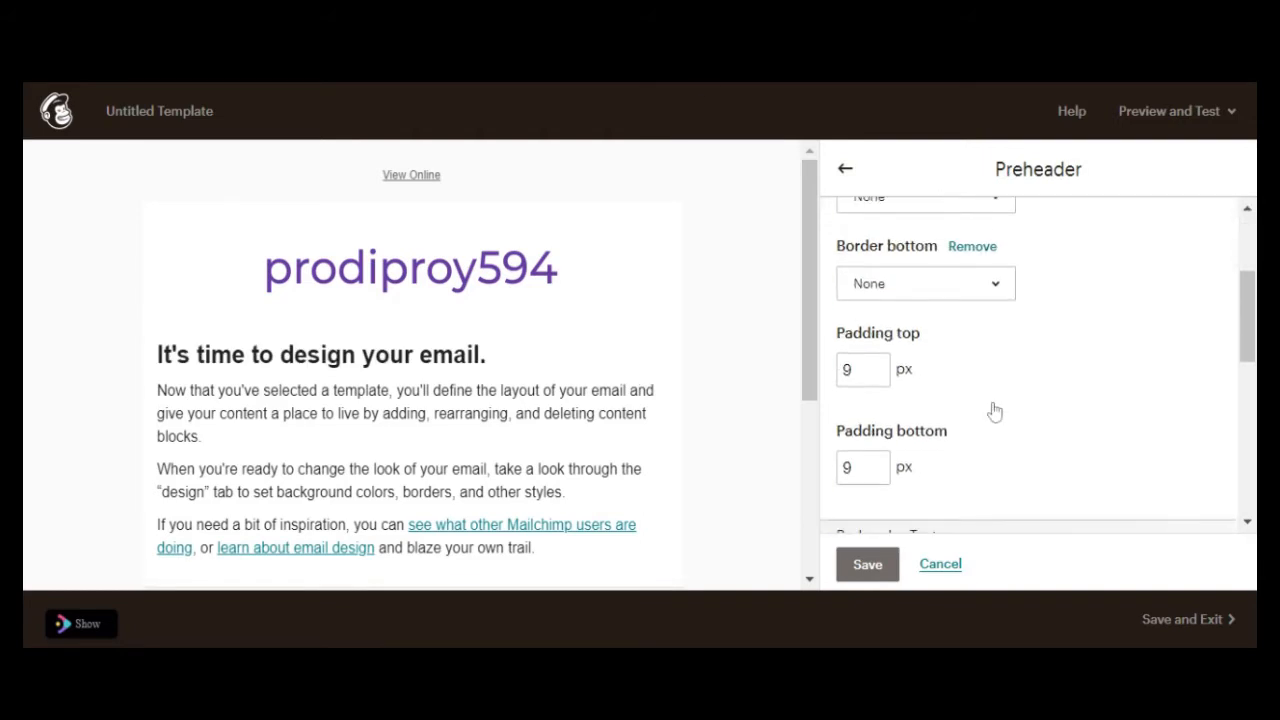
{"action": "scroll", "coordinate": [995, 410], "scroll_direction": "down", "scroll_amount": 4}
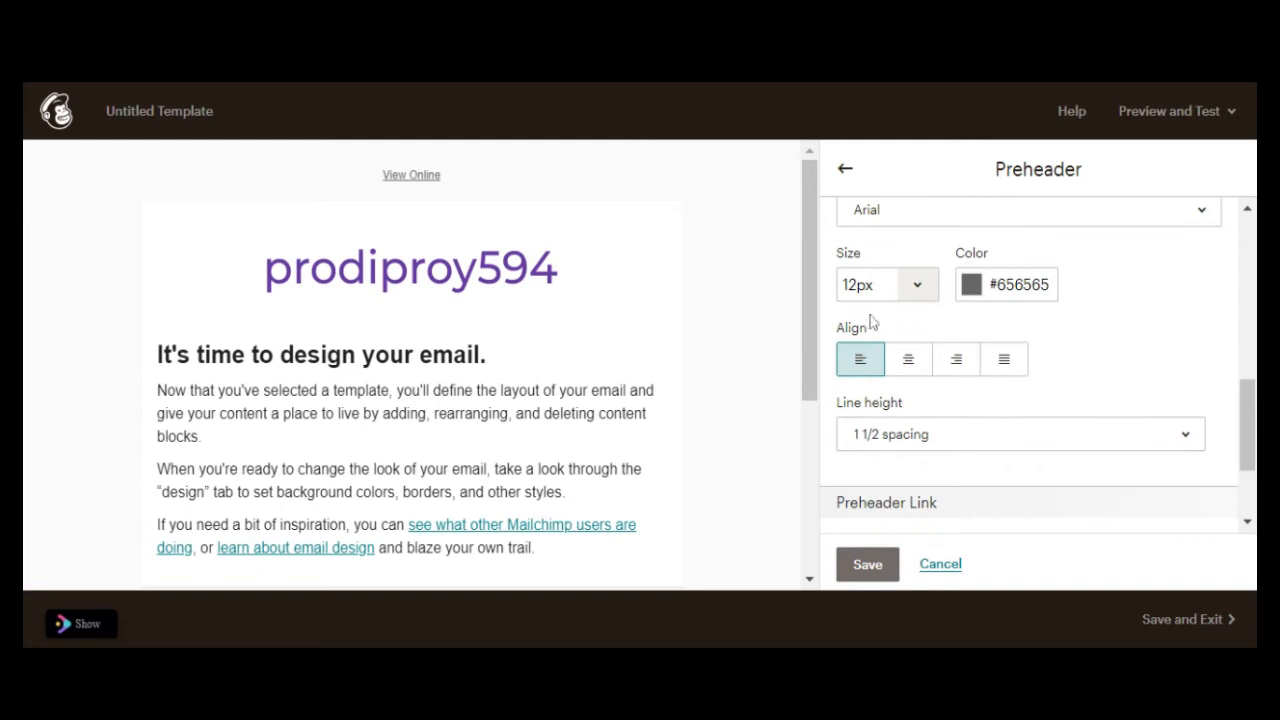
{"action": "scroll", "coordinate": [900, 406], "scroll_direction": "down", "scroll_amount": 2}
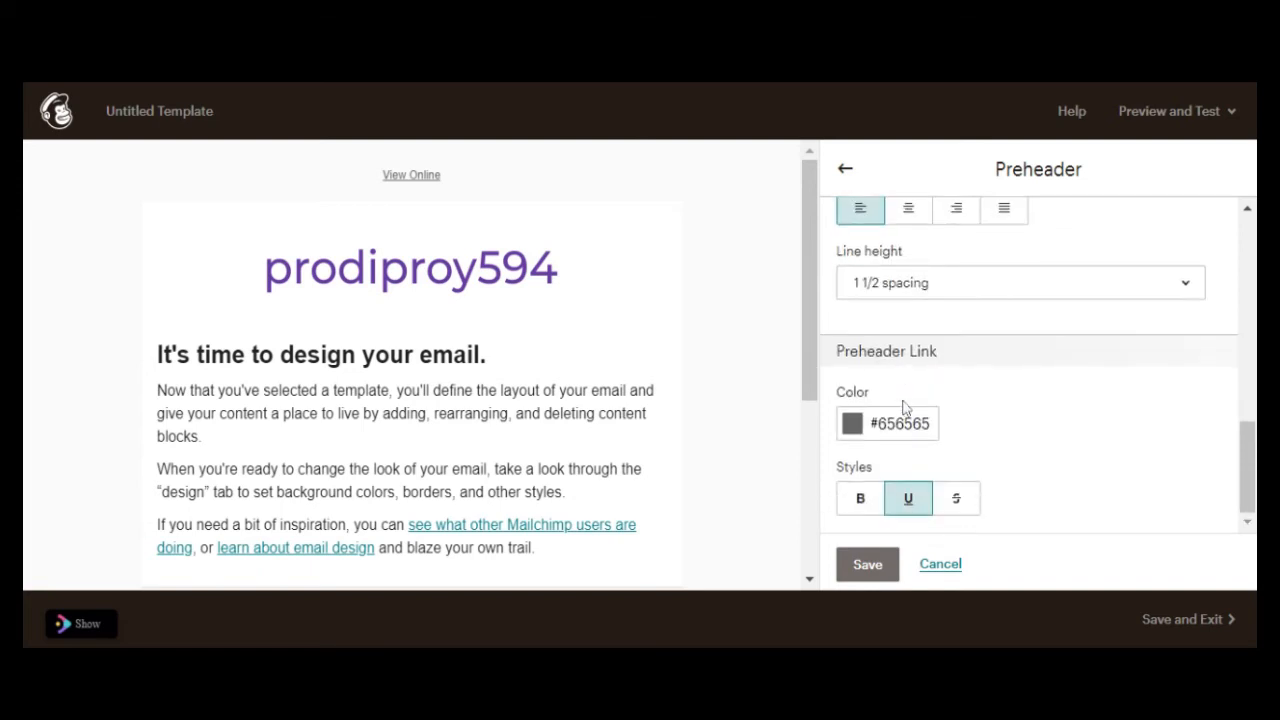
{"action": "left_click", "coordinate": [907, 209]}
{"action": "scroll", "coordinate": [905, 217], "scroll_direction": "up", "scroll_amount": 2}
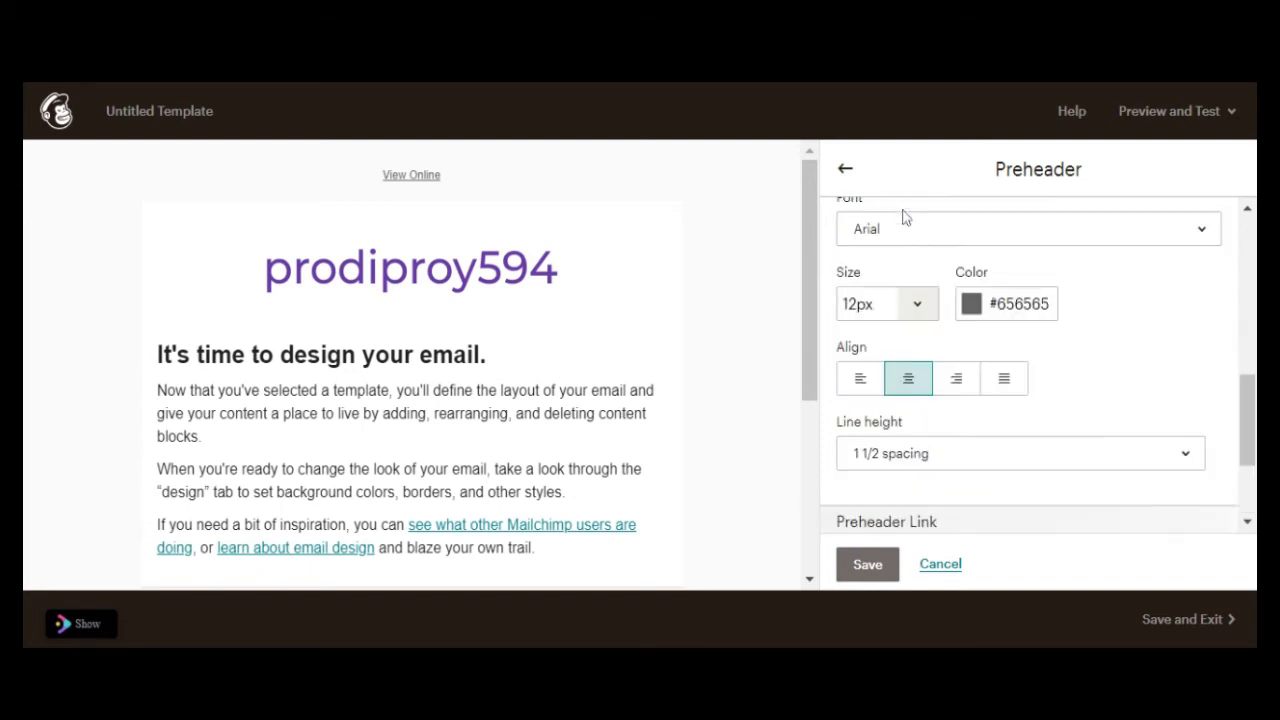
{"action": "left_click", "coordinate": [972, 386]}
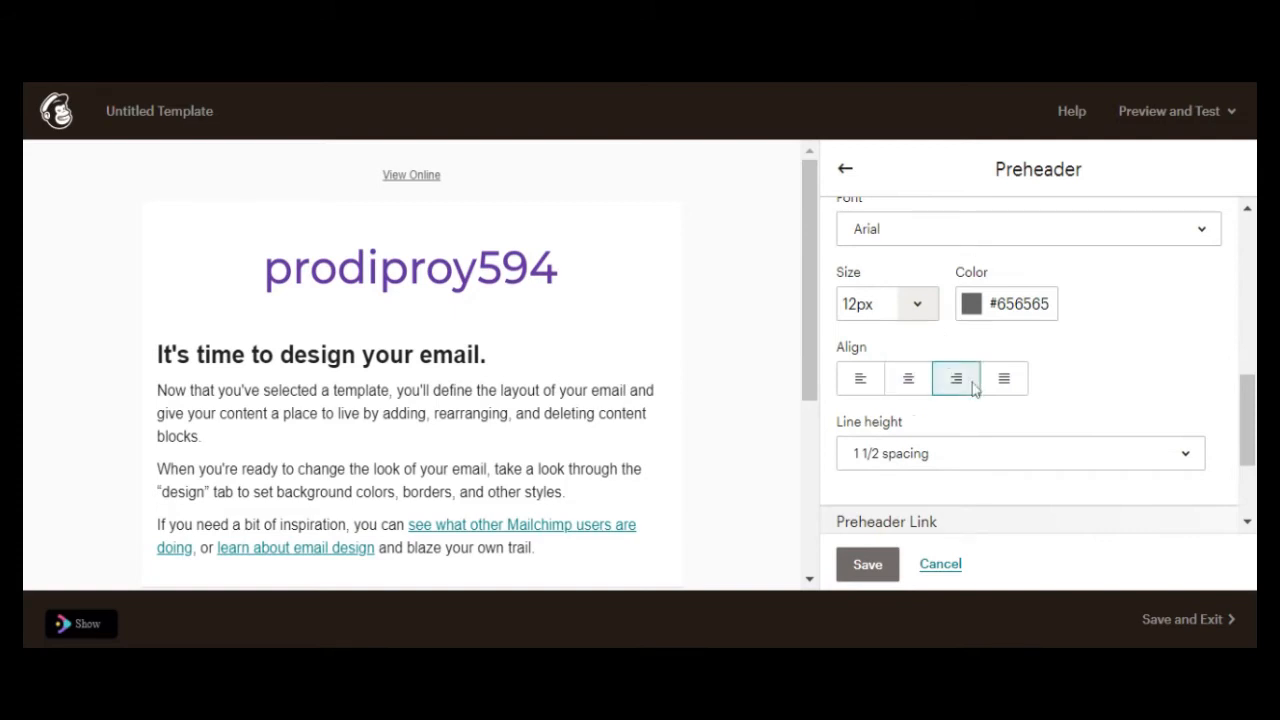
{"action": "scroll", "coordinate": [971, 423], "scroll_direction": "down", "scroll_amount": 2}
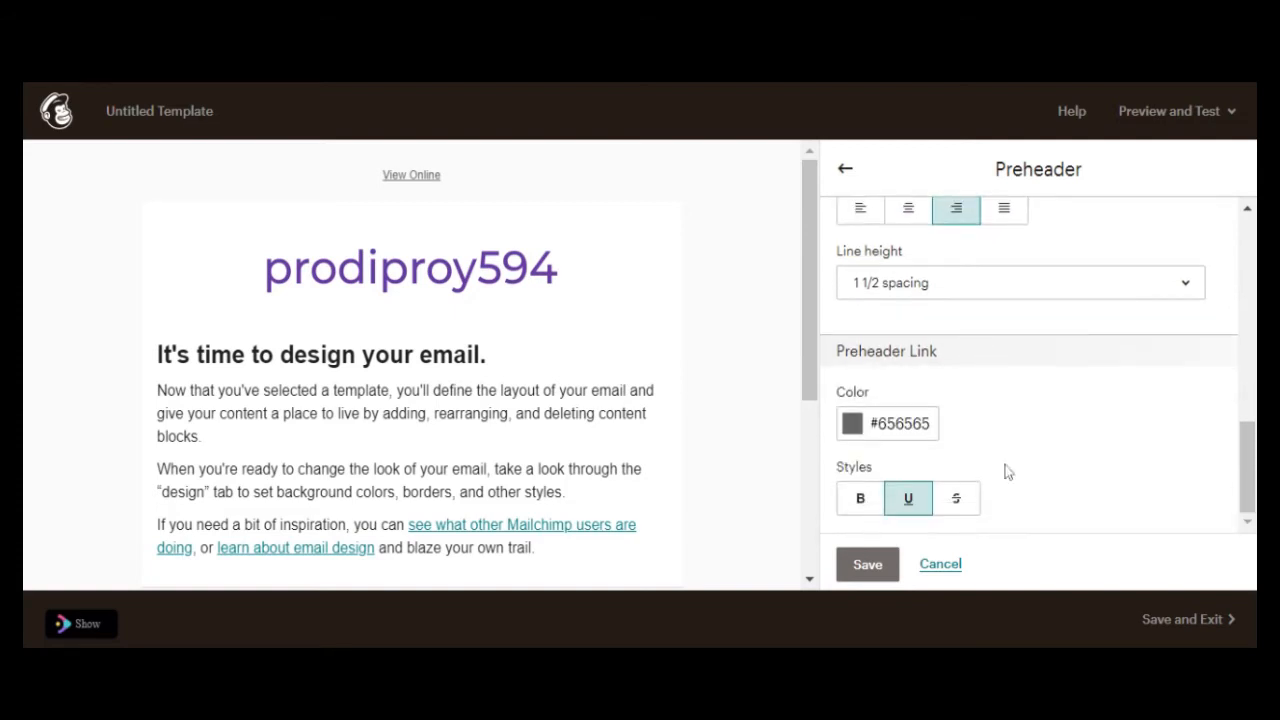
{"action": "left_click", "coordinate": [886, 575]}
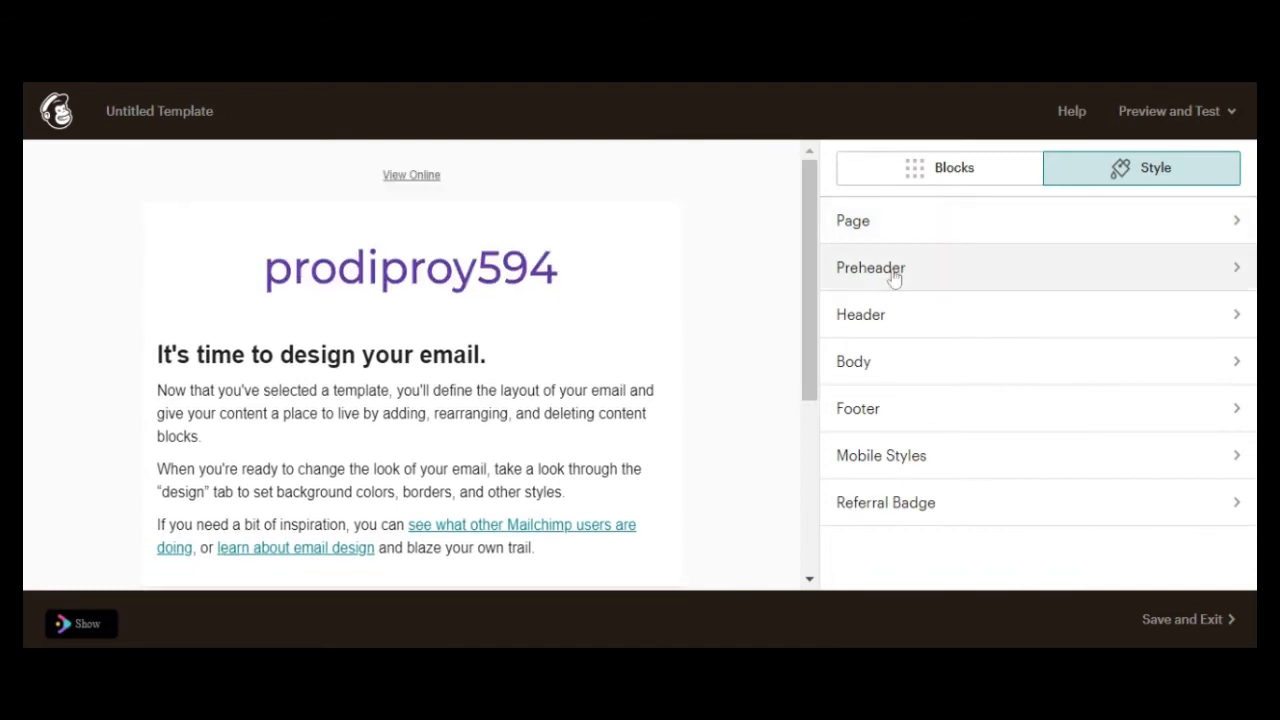
Step: Add the purple banner image Group 1.png from the stored files as the preheader background
{"action": "left_click", "coordinate": [894, 272]}
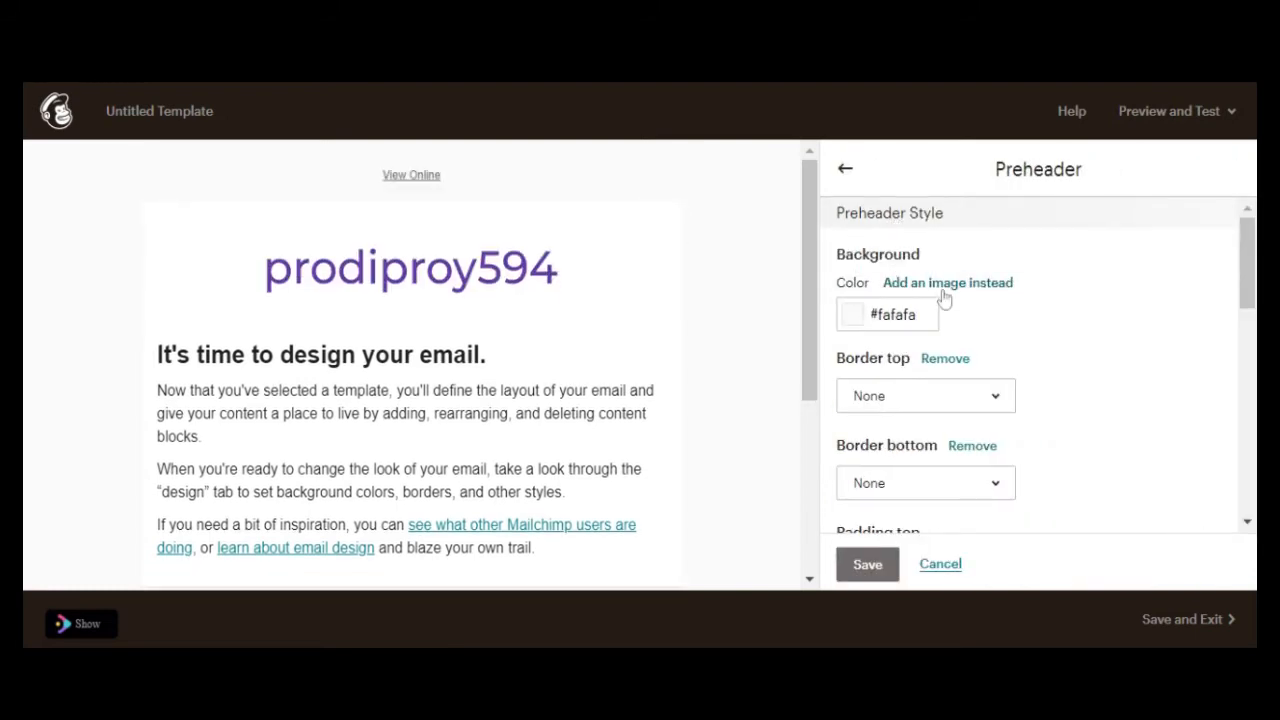
{"action": "left_click", "coordinate": [943, 288]}
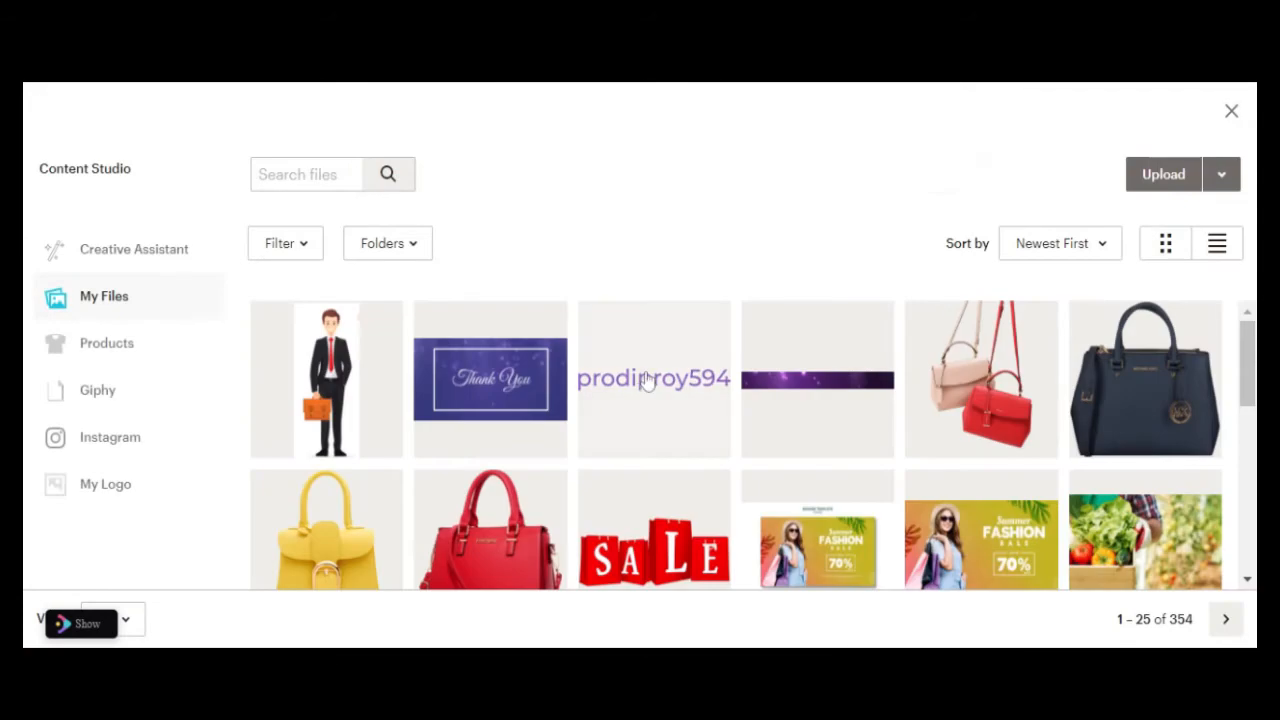
{"action": "left_click", "coordinate": [854, 389]}
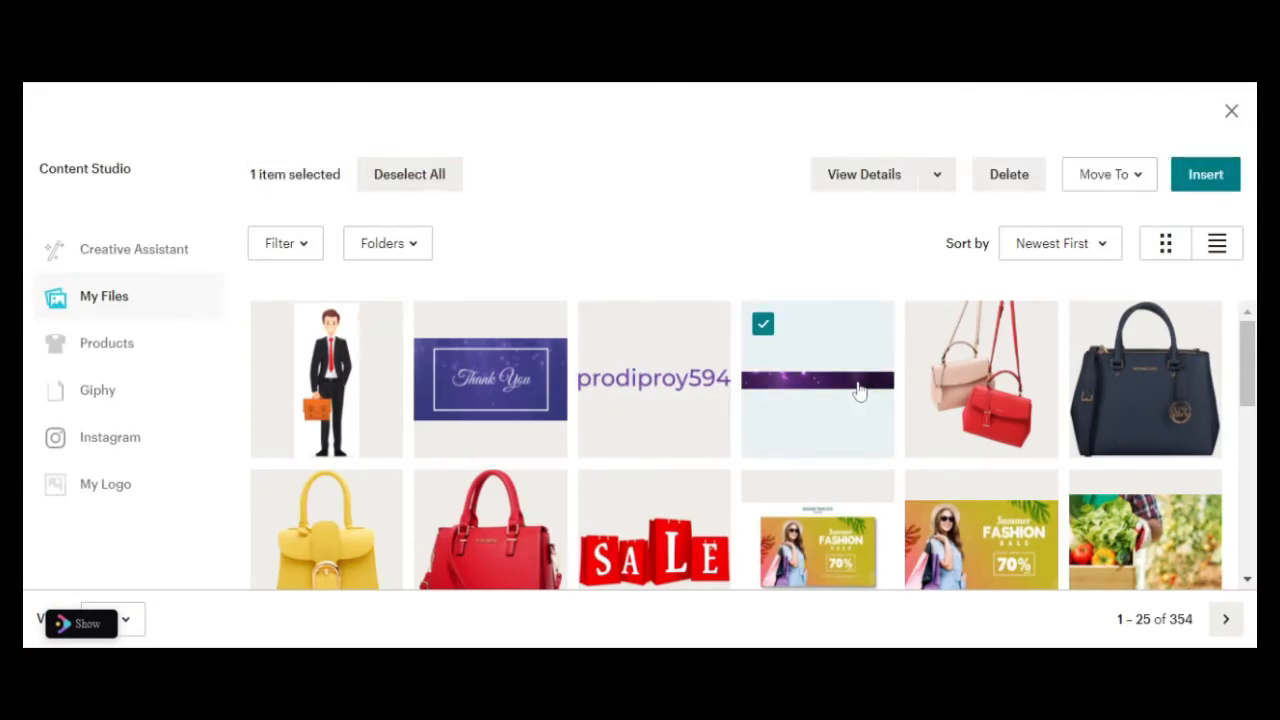
{"action": "left_click", "coordinate": [1194, 180]}
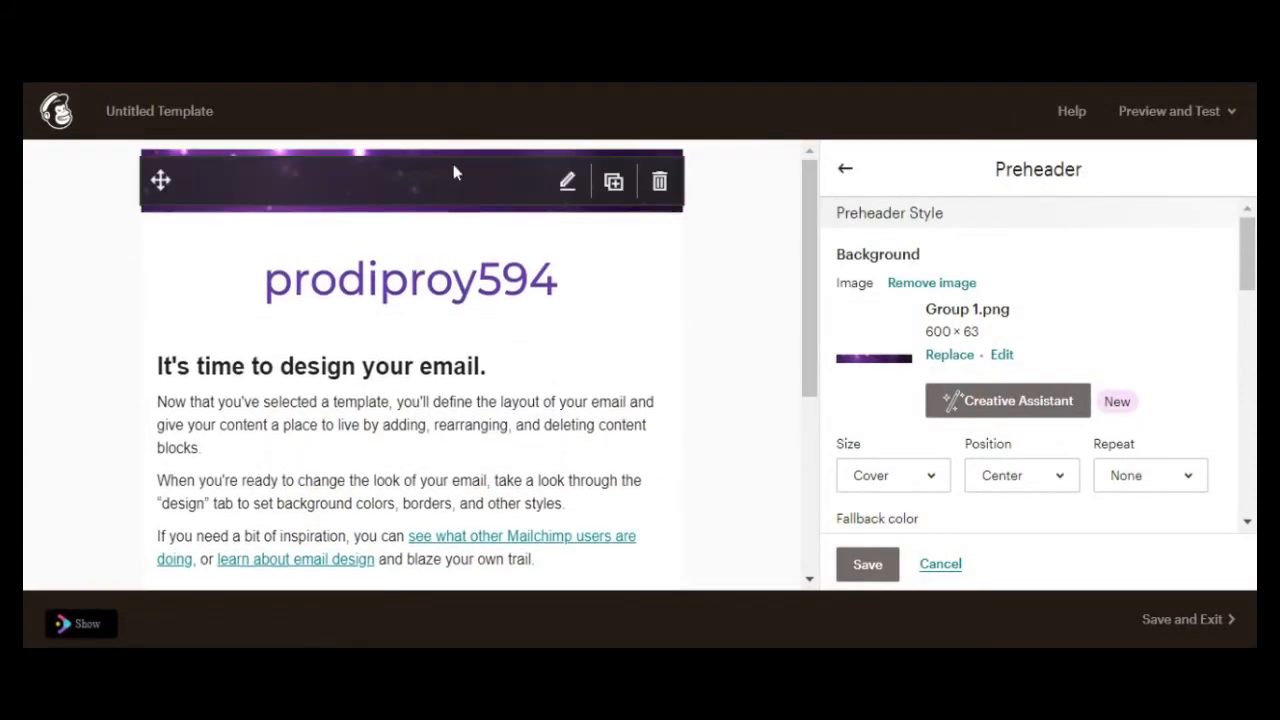
Step: Right-align the "View Online" text block through its own text style and save the block
{"action": "left_click", "coordinate": [377, 182]}
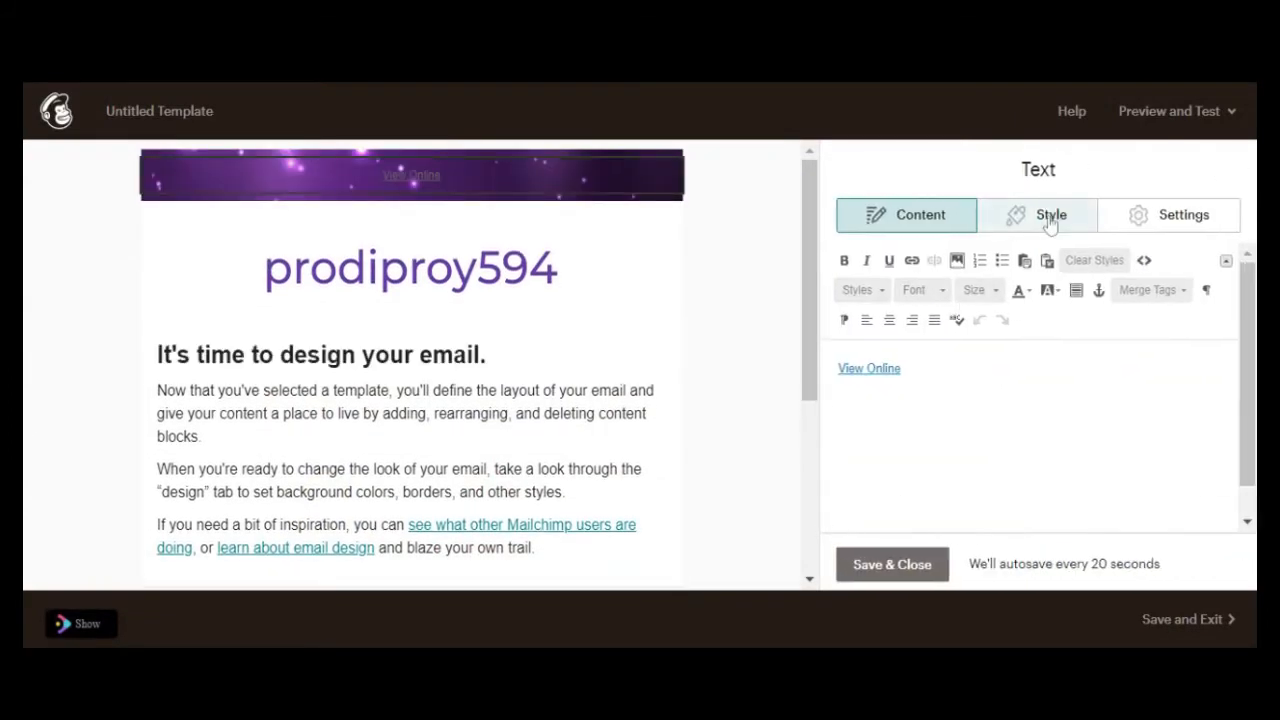
{"action": "left_click", "coordinate": [1051, 224]}
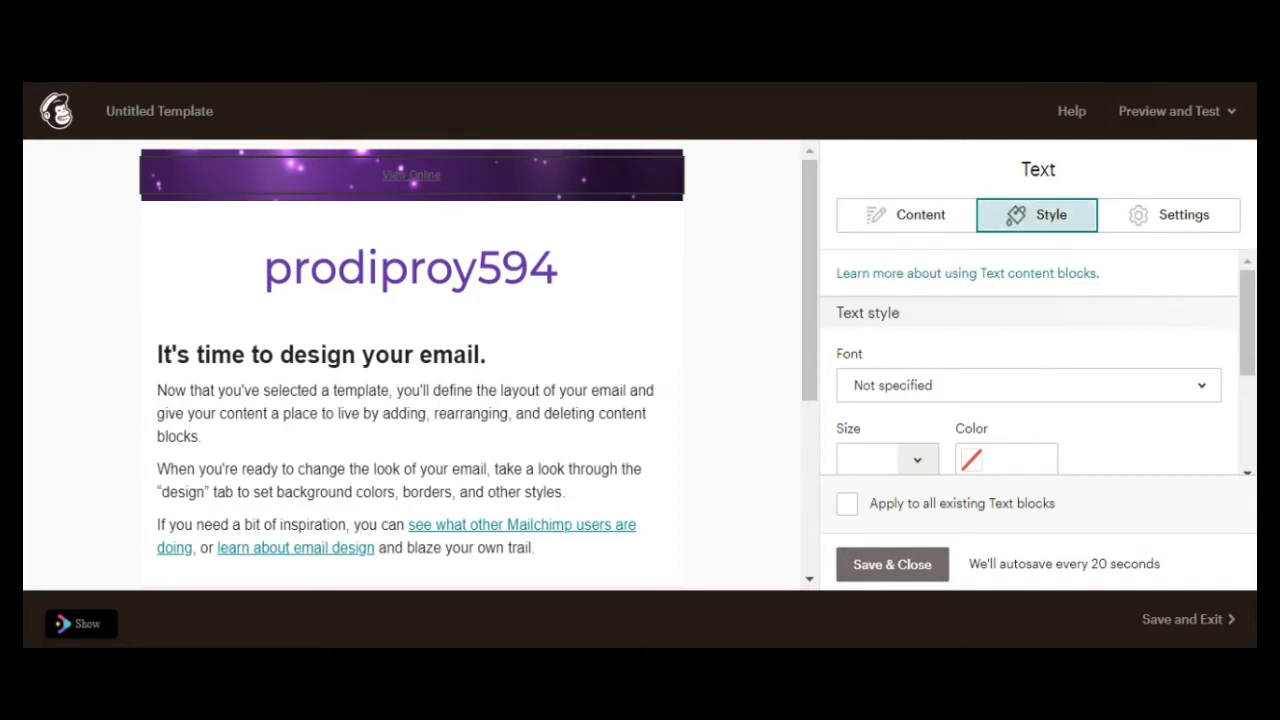
{"action": "left_click", "coordinate": [1005, 459]}
{"action": "scroll", "coordinate": [1132, 404], "scroll_direction": "down", "scroll_amount": 3}
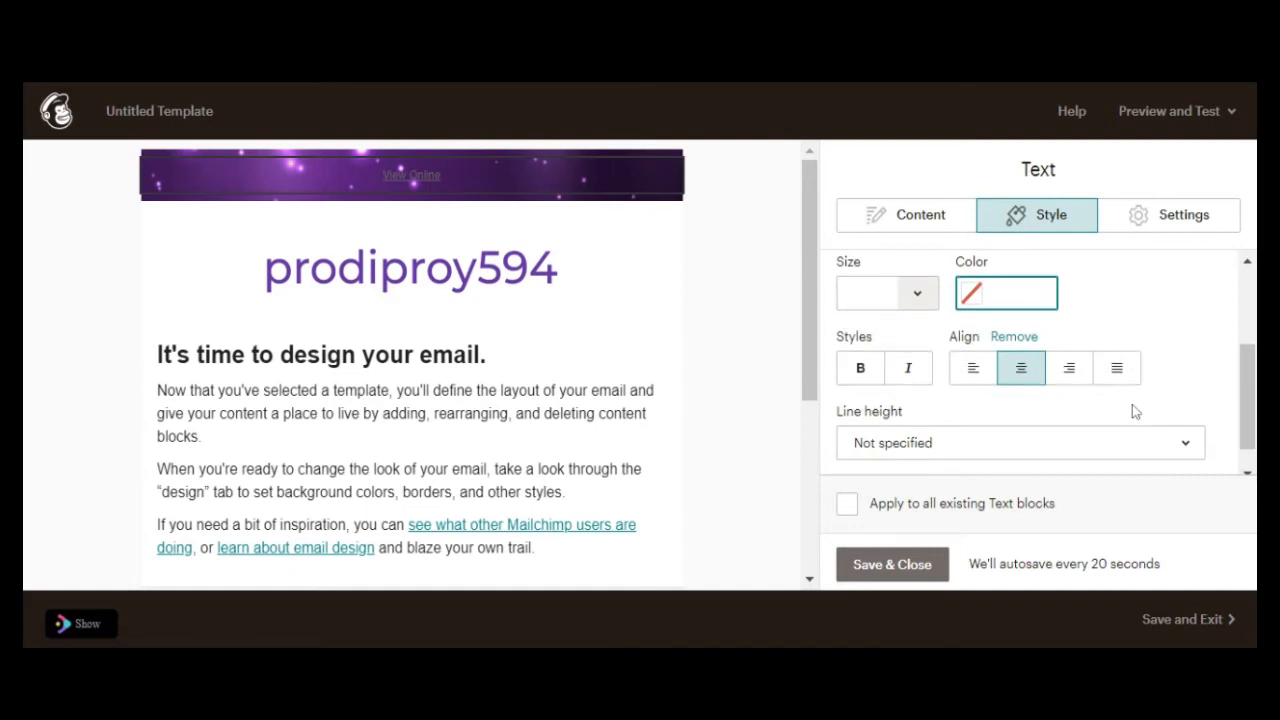
{"action": "left_click", "coordinate": [1081, 340]}
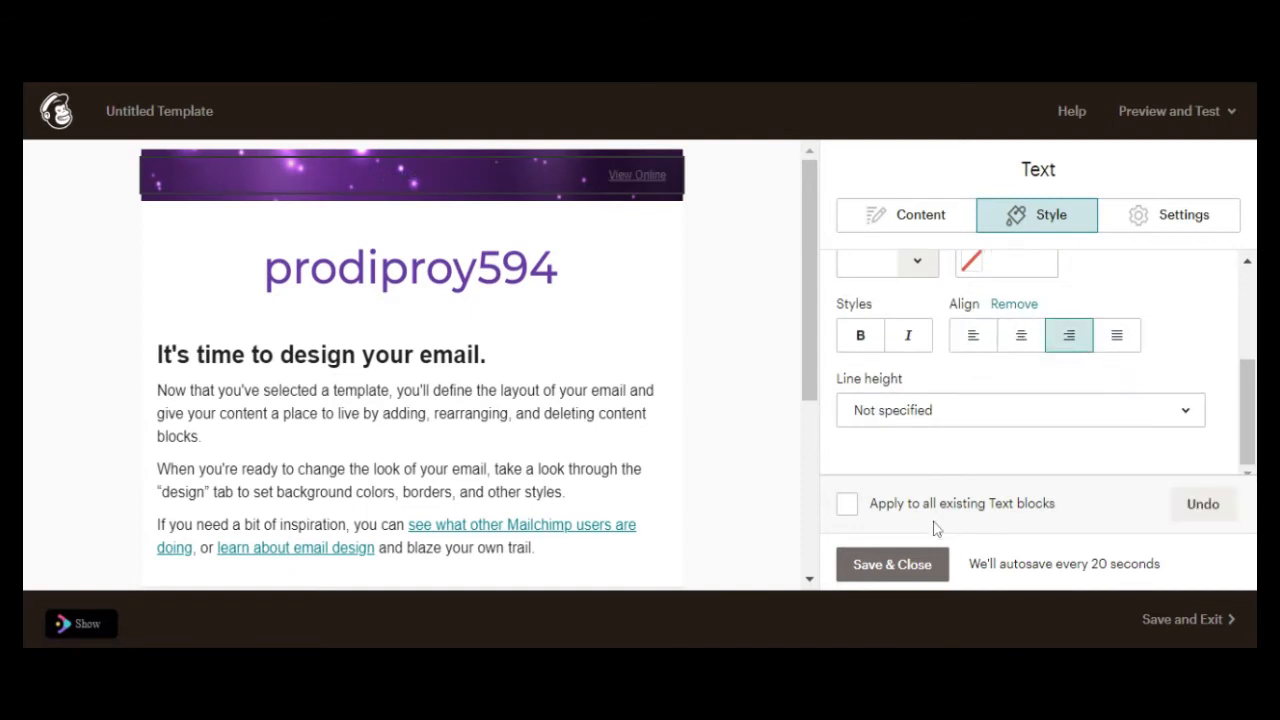
{"action": "left_click", "coordinate": [914, 565]}
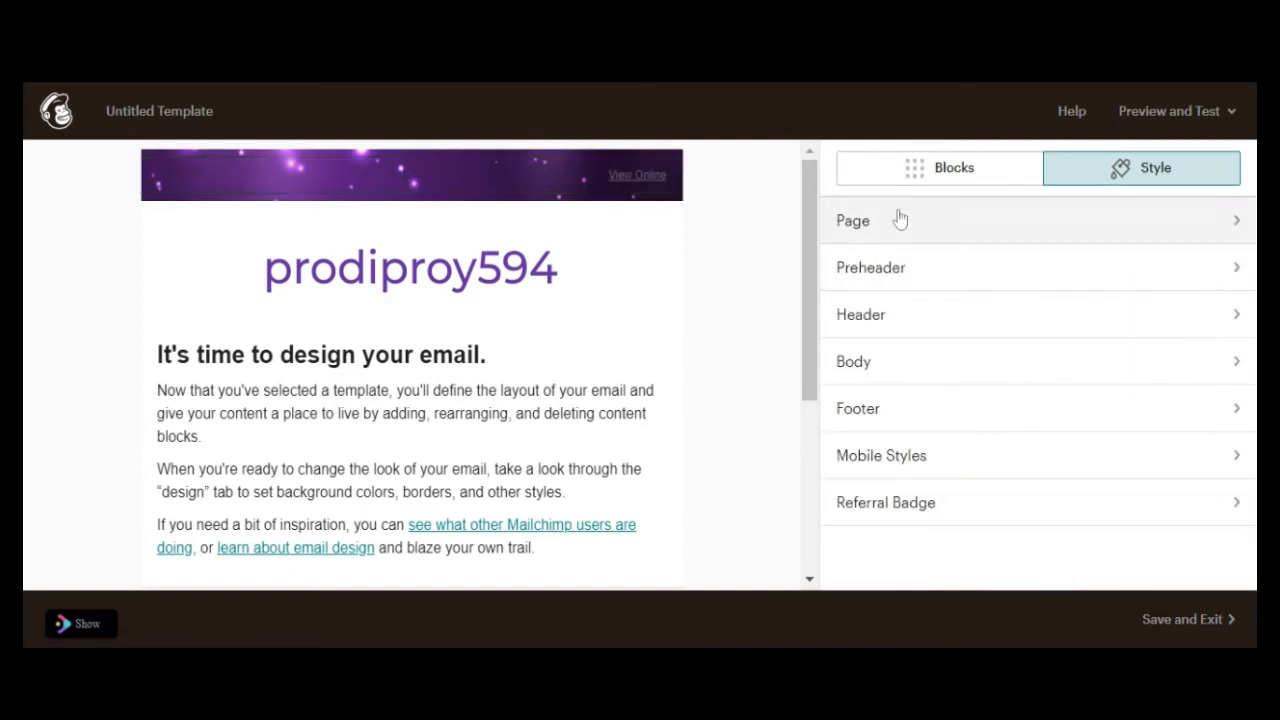
Step: Set the preheader style's link color to white (#ffffff)
{"action": "left_click", "coordinate": [917, 264]}
{"action": "scroll", "coordinate": [987, 333], "scroll_direction": "down", "scroll_amount": 4}
{"action": "scroll", "coordinate": [985, 331], "scroll_direction": "down", "scroll_amount": 5}
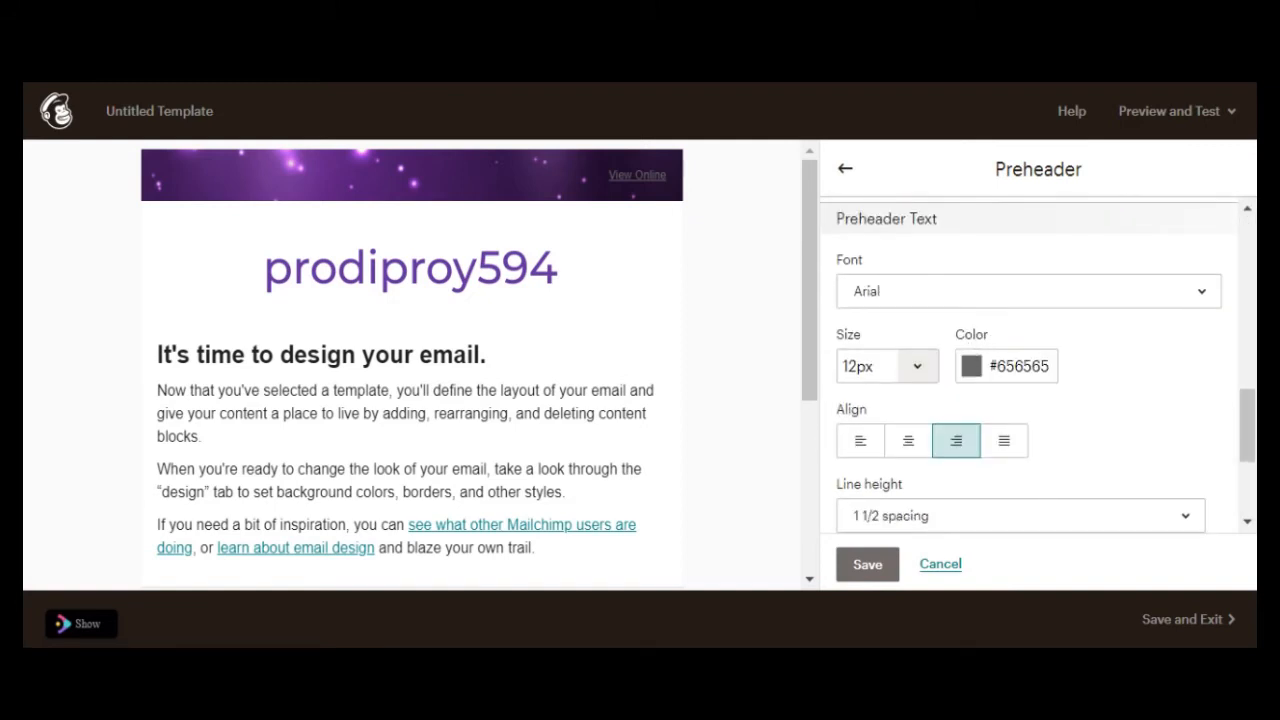
{"action": "scroll", "coordinate": [997, 372], "scroll_direction": "down", "scroll_amount": 3}
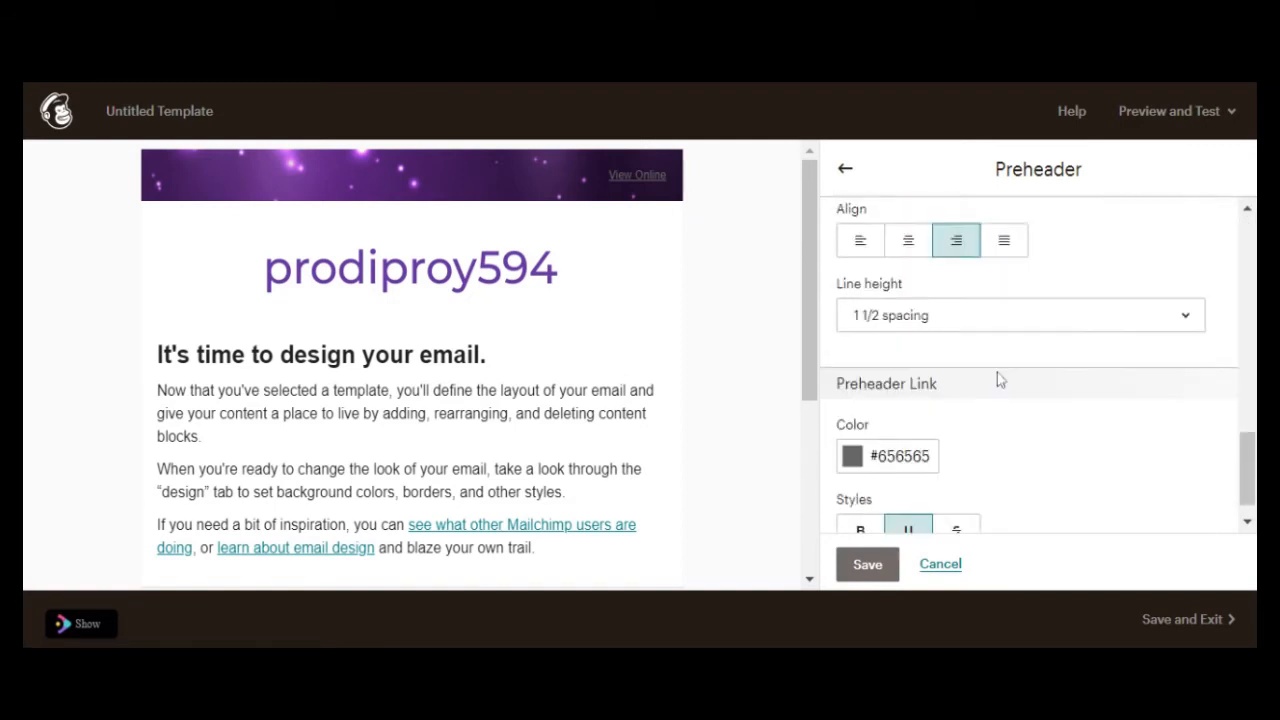
{"action": "left_click", "coordinate": [929, 424]}
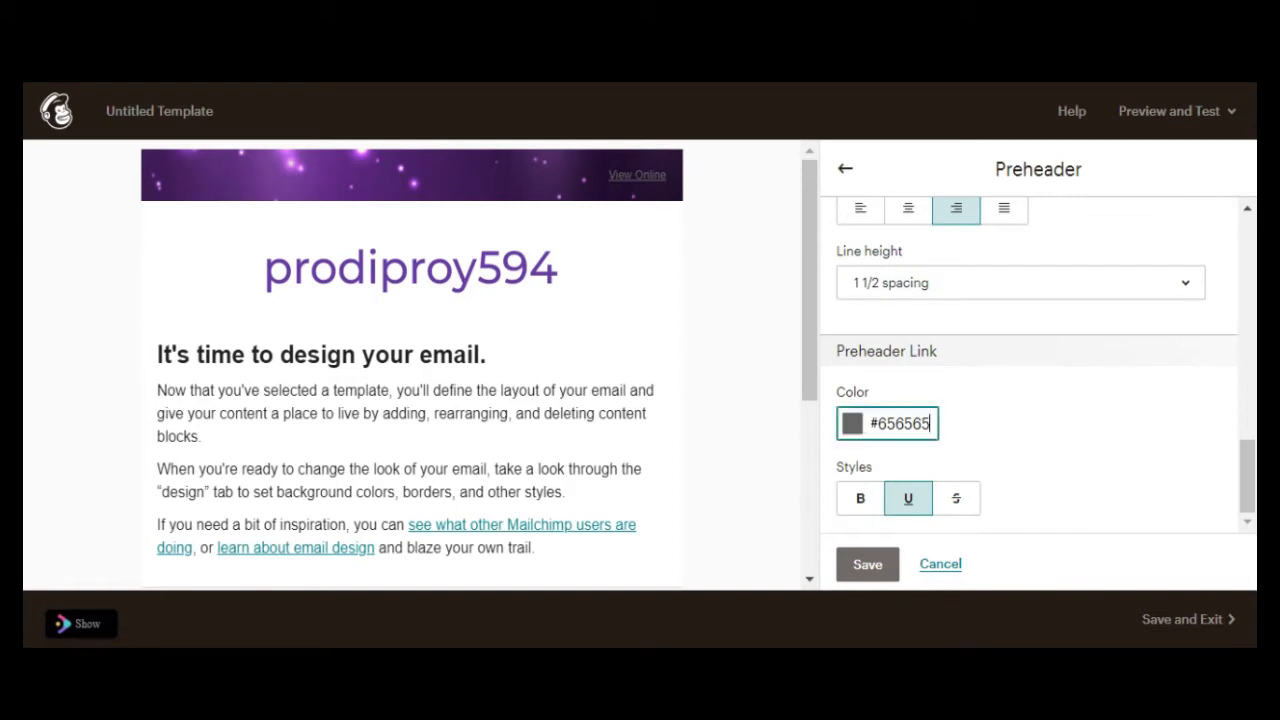
{"action": "key", "text": "BackSpace"}
{"action": "key", "text": "BackSpace"}
{"action": "key", "text": "BackSpace"}
{"action": "type", "text": "ffff"}
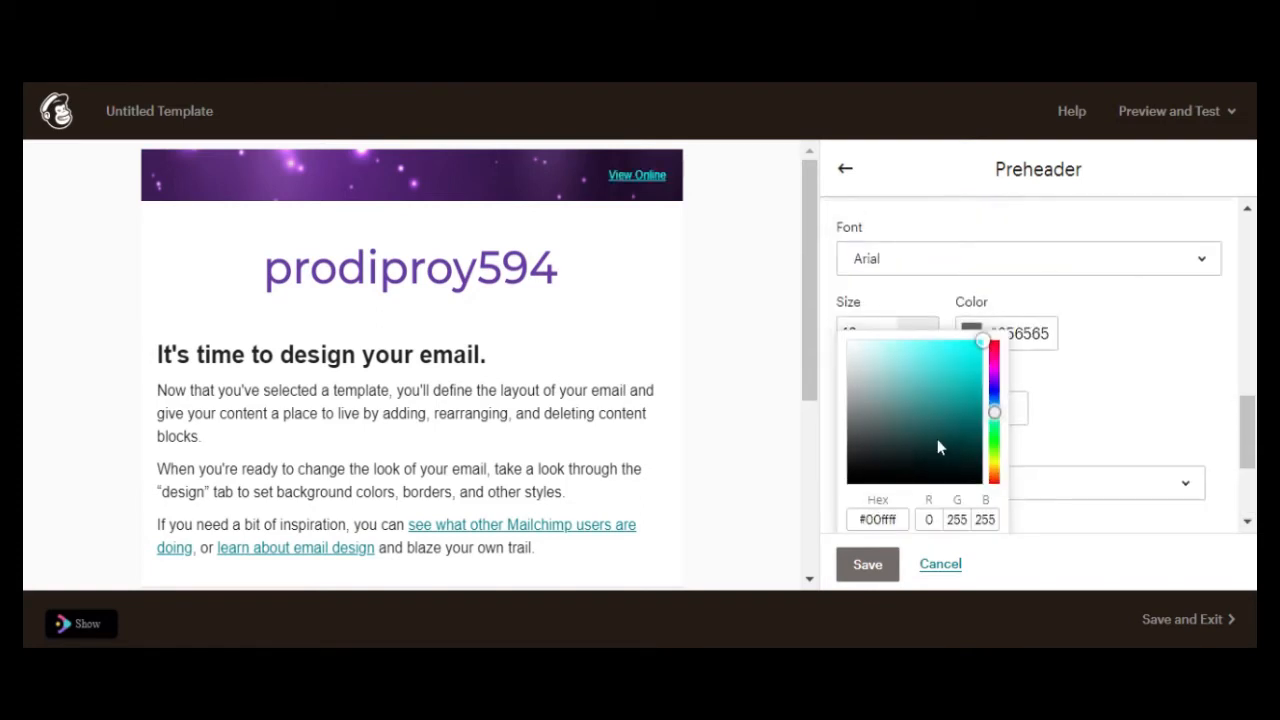
{"action": "left_click_drag", "start_coordinate": [937, 439], "coordinate": [887, 371]}
{"action": "left_click", "coordinate": [1157, 396]}
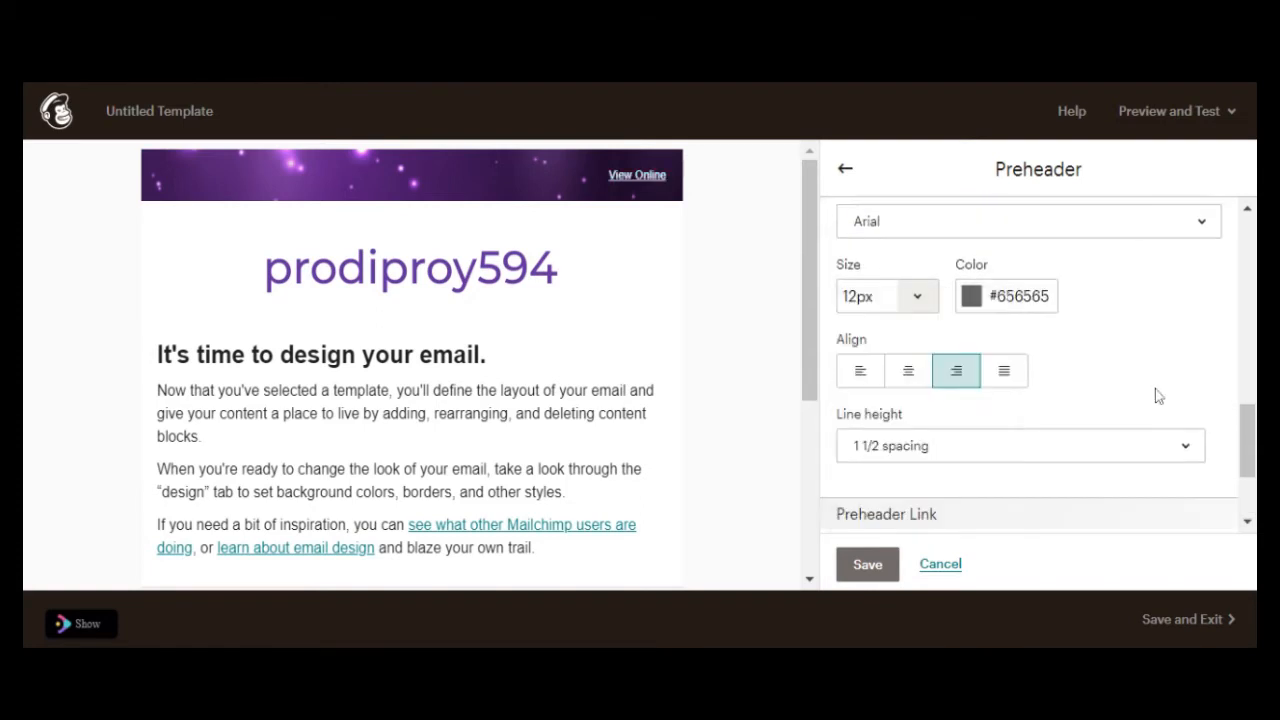
Step: Make the preheader link bold and remove its underline
{"action": "scroll", "coordinate": [1105, 411], "scroll_direction": "down", "scroll_amount": 2}
{"action": "scroll", "coordinate": [900, 480], "scroll_direction": "up", "scroll_amount": 3}
{"action": "scroll", "coordinate": [946, 481], "scroll_direction": "down", "scroll_amount": 2}
{"action": "left_click", "coordinate": [860, 498]}
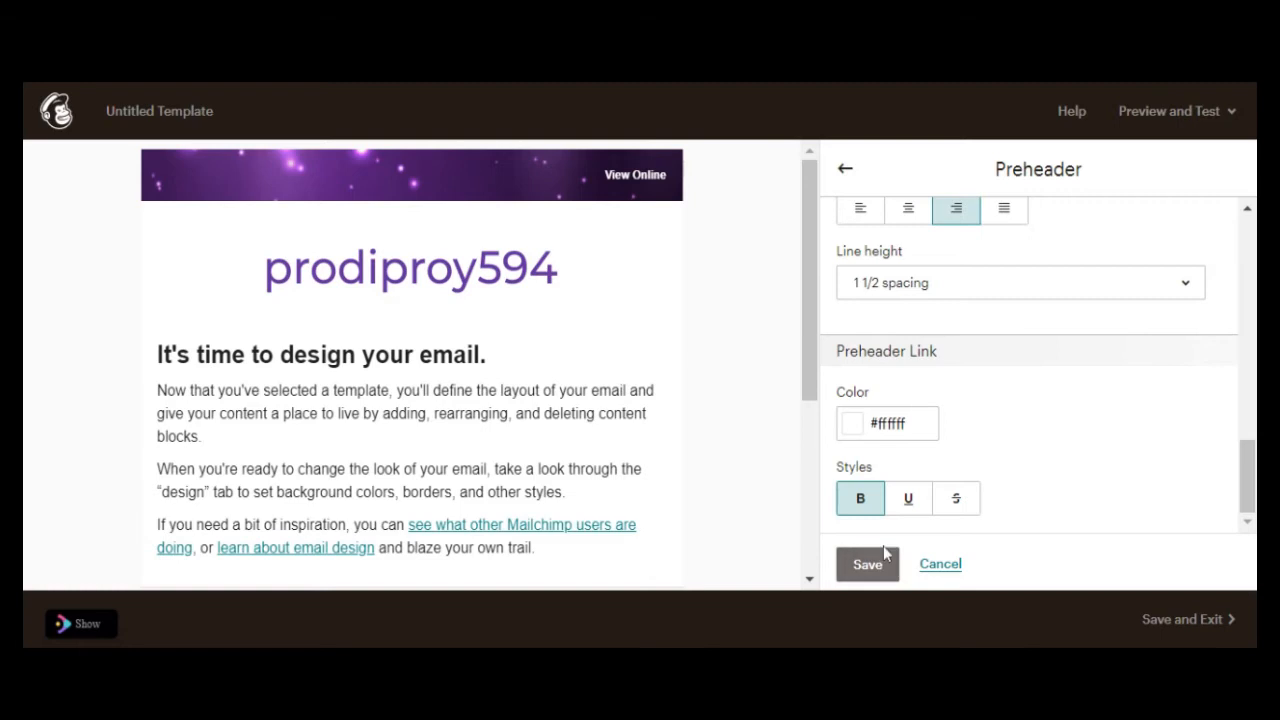
Step: Set the preheader text font to Lucida and save the preheader style
{"action": "scroll", "coordinate": [1005, 410], "scroll_direction": "up", "scroll_amount": 3}
{"action": "scroll", "coordinate": [1015, 409], "scroll_direction": "down", "scroll_amount": 2}
{"action": "scroll", "coordinate": [1010, 420], "scroll_direction": "up", "scroll_amount": 2}
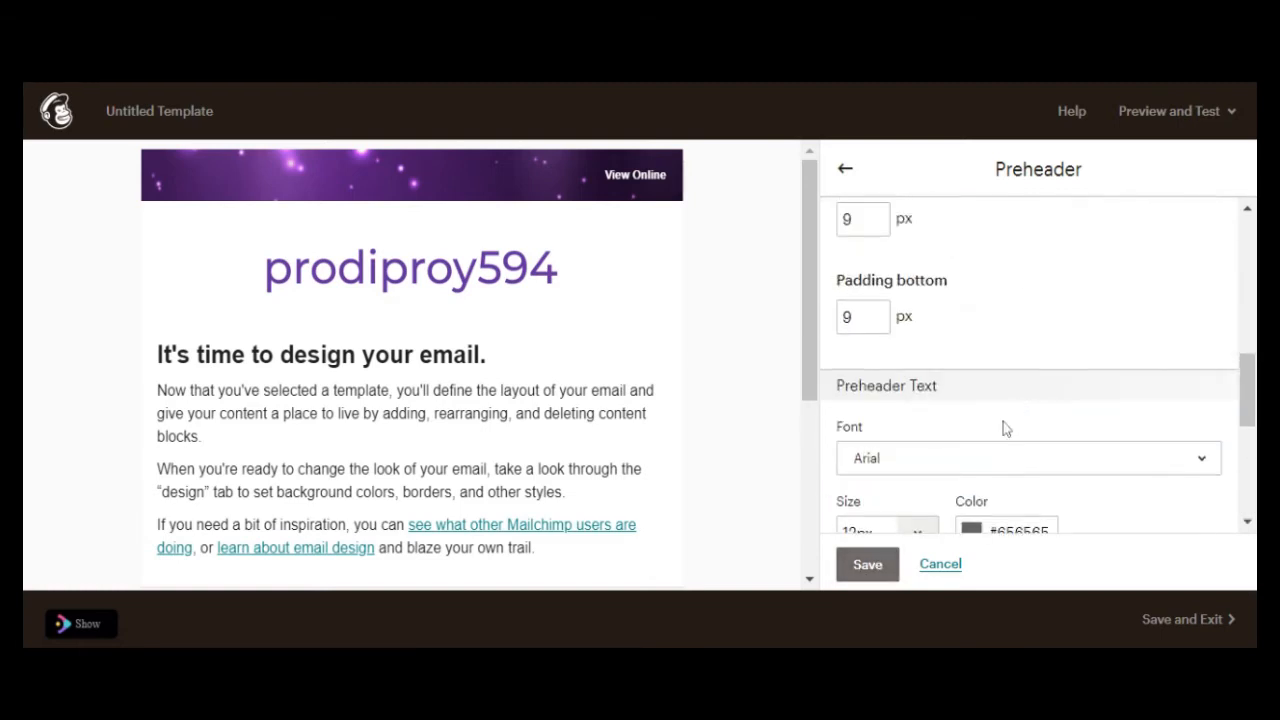
{"action": "left_click", "coordinate": [1043, 462]}
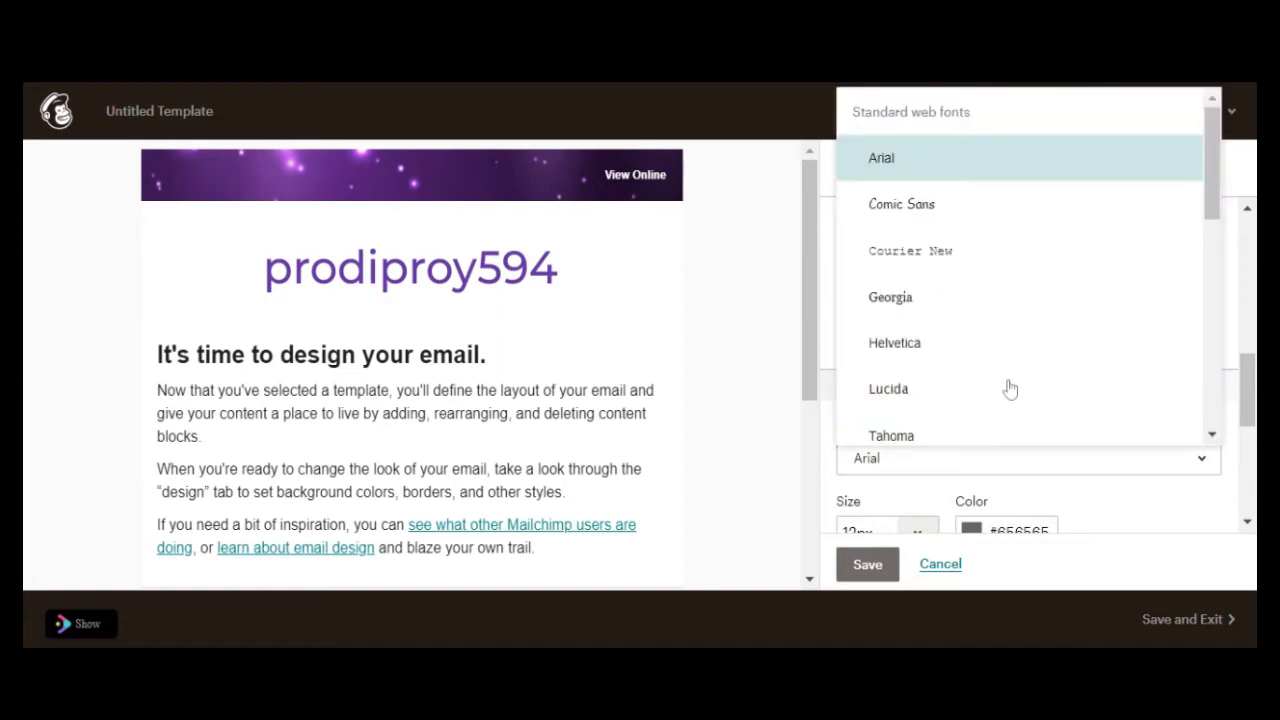
{"action": "left_click", "coordinate": [904, 399]}
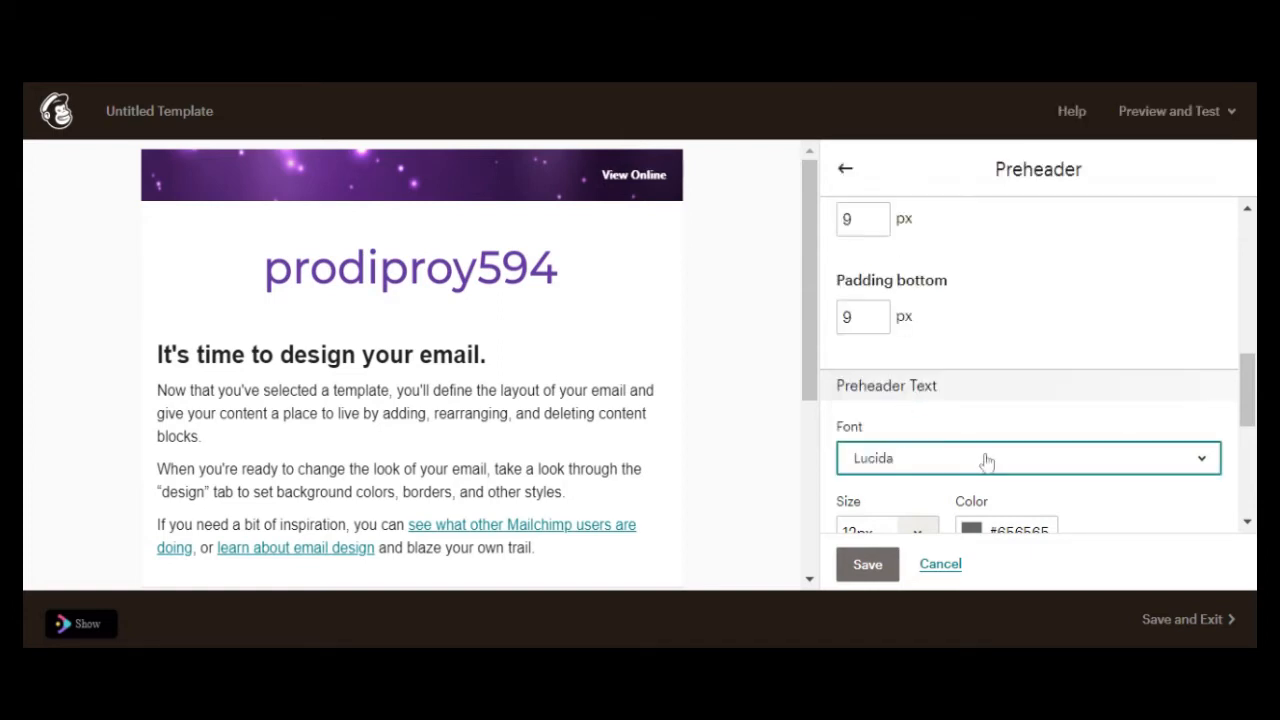
{"action": "left_click", "coordinate": [886, 563]}
Step: Delete the "It's time to design your email." text block from the body and confirm the deletion
{"action": "scroll", "coordinate": [697, 252], "scroll_direction": "down", "scroll_amount": 2}
{"action": "scroll", "coordinate": [749, 280], "scroll_direction": "up", "scroll_amount": 2}
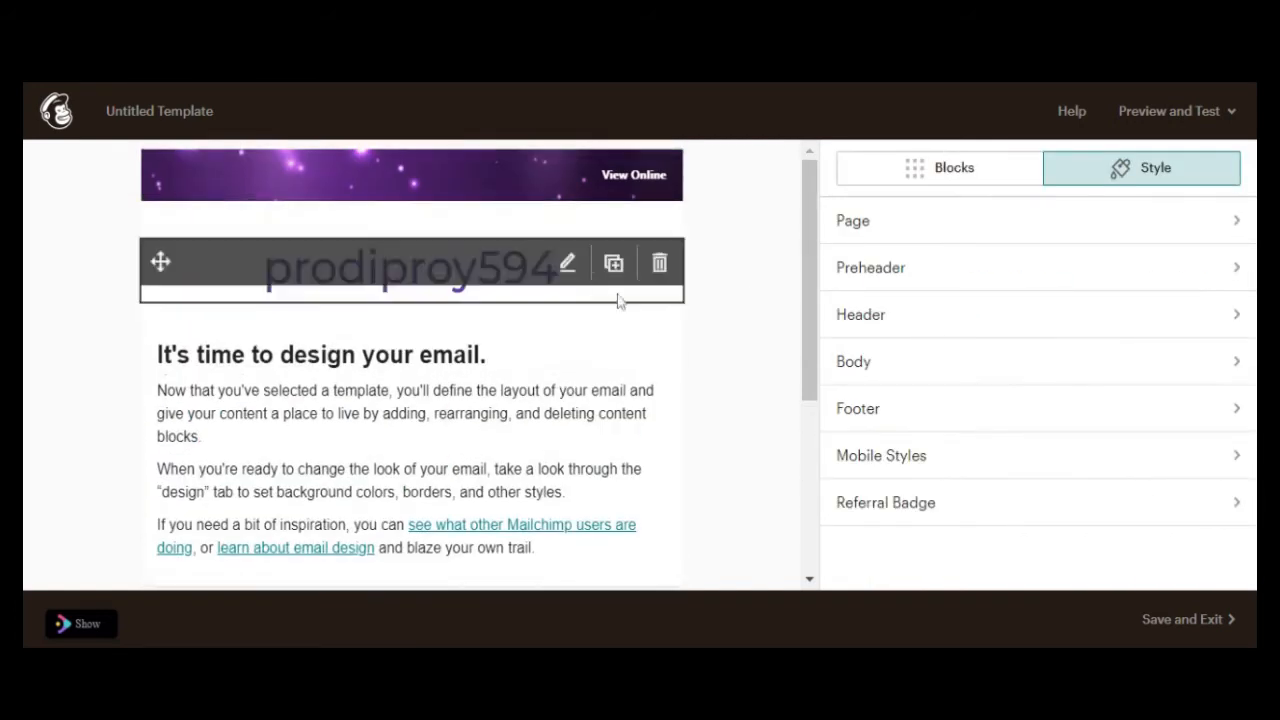
{"action": "left_click", "coordinate": [477, 380]}
{"action": "left_click", "coordinate": [659, 355]}
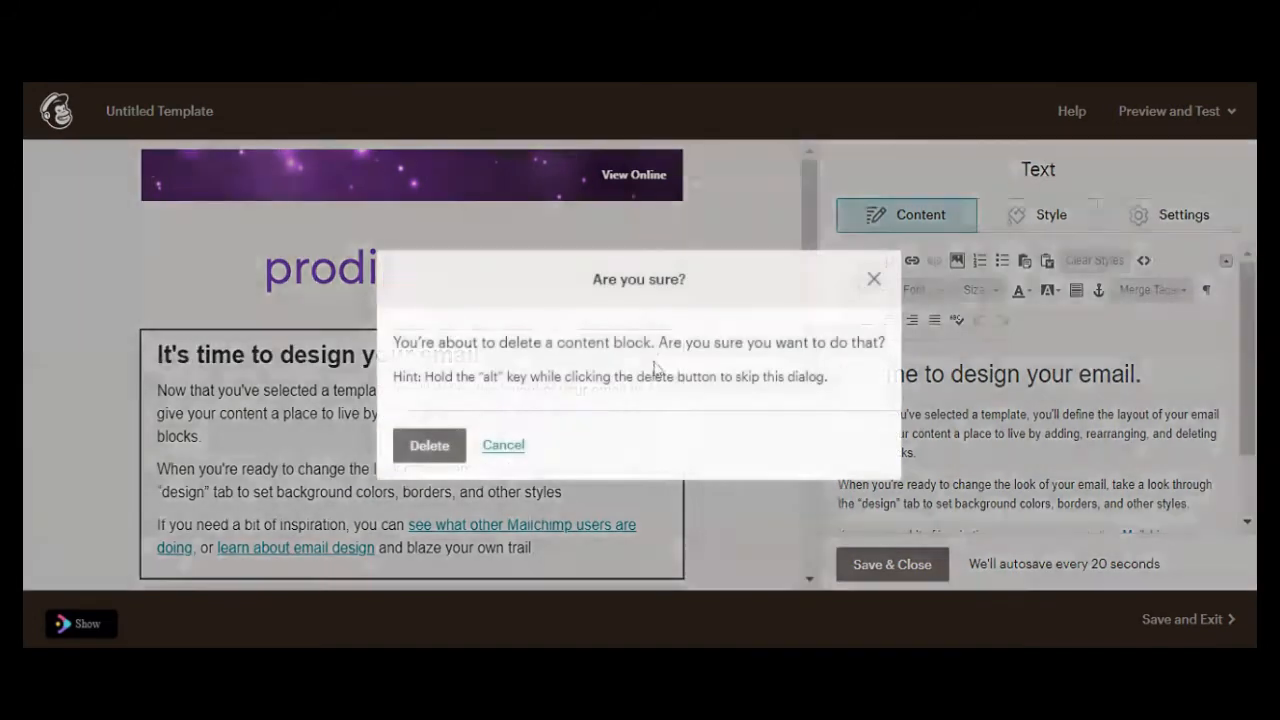
{"action": "left_click", "coordinate": [452, 457]}
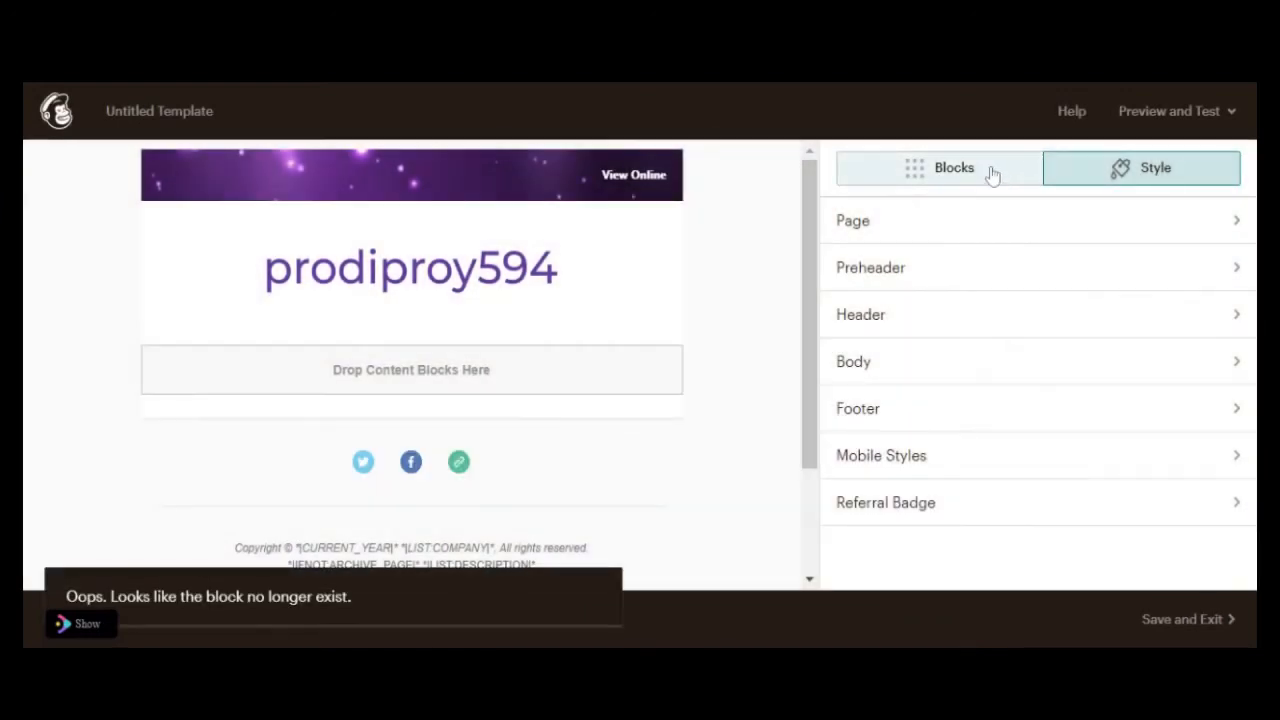
Step: Add an image block to the empty body section and fill it with the stored "Thank You" image, Header body.png
{"action": "left_click", "coordinate": [990, 170]}
{"action": "left_click_drag", "start_coordinate": [850, 398], "coordinate": [512, 373]}
{"action": "left_click", "coordinate": [990, 271]}
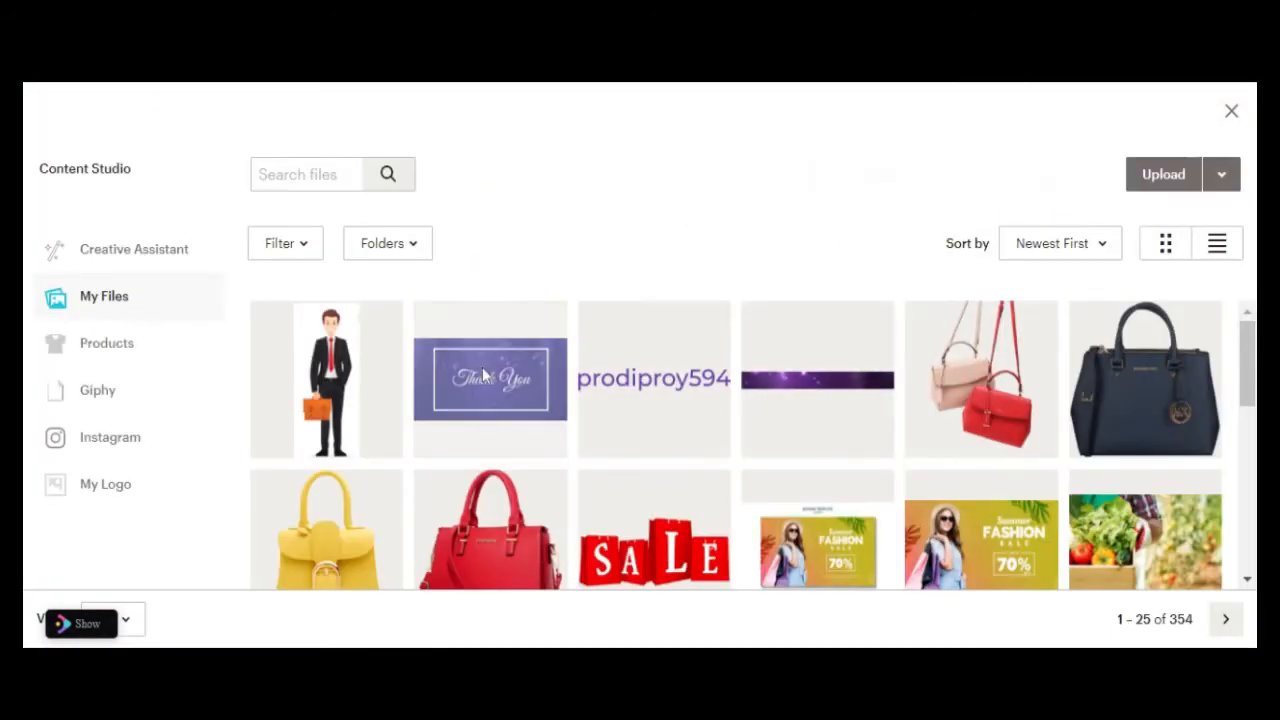
{"action": "left_click", "coordinate": [484, 376]}
{"action": "left_click", "coordinate": [1202, 177]}
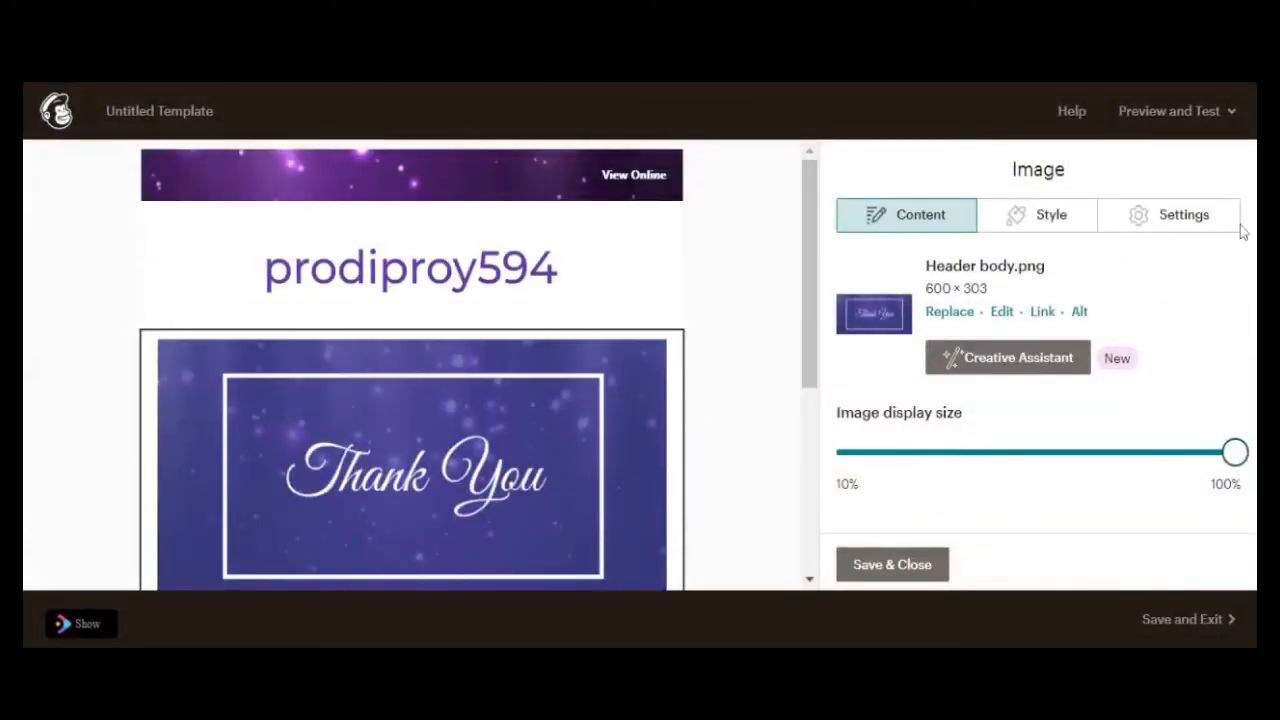
Step: Set the "Thank You" image block's margins to edge to edge and save the block
{"action": "left_click", "coordinate": [1158, 222]}
{"action": "left_click", "coordinate": [846, 429]}
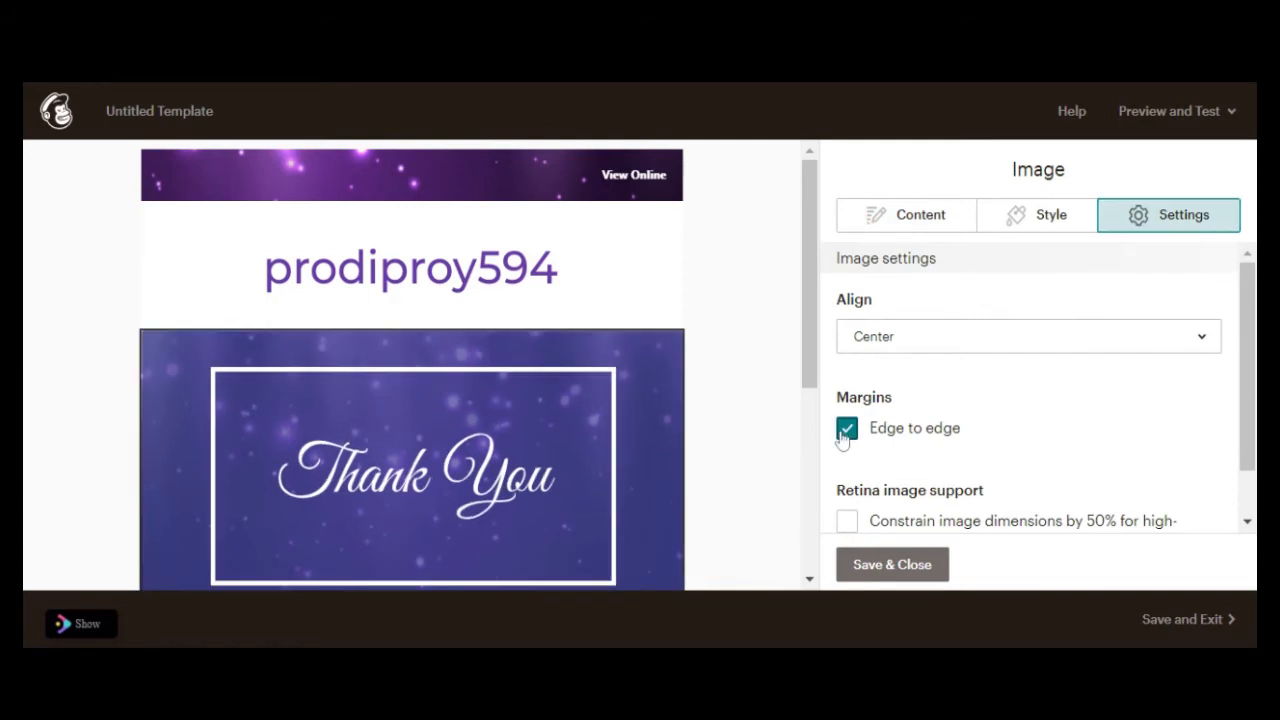
{"action": "scroll", "coordinate": [1032, 420], "scroll_direction": "down", "scroll_amount": 1}
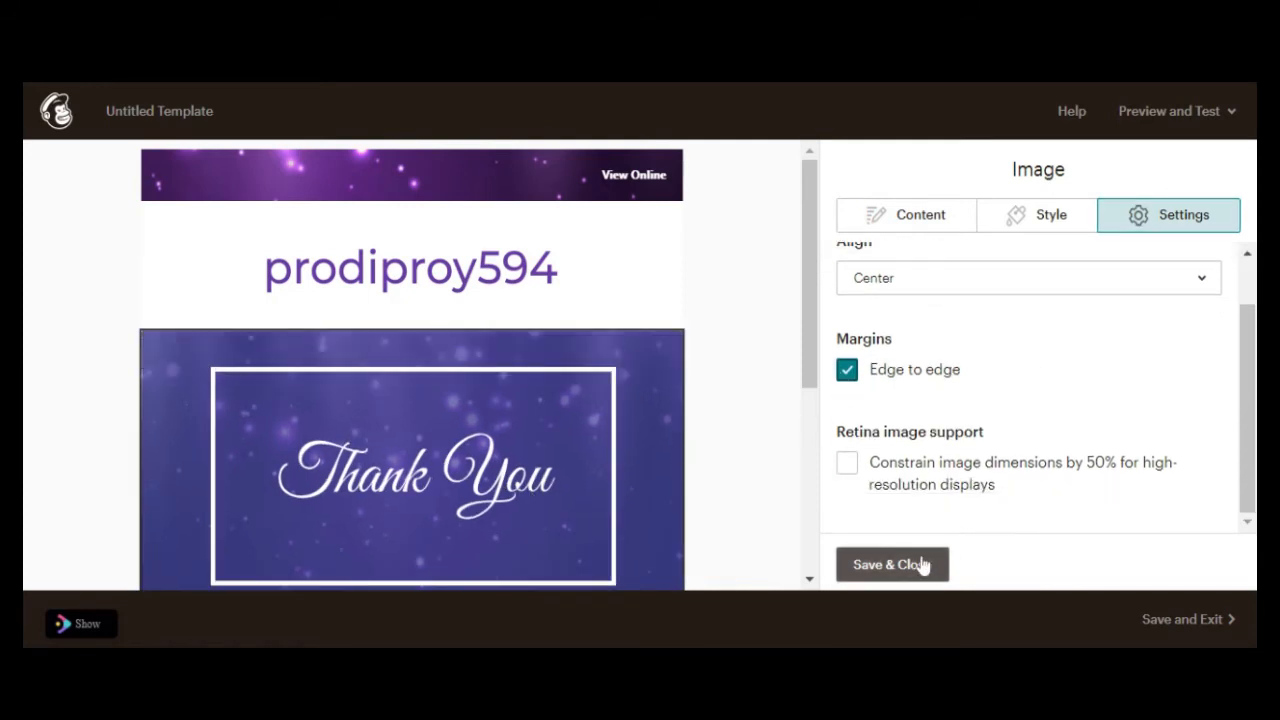
{"action": "left_click", "coordinate": [892, 564]}
Step: Add and save a text block below the image with HTML: h2 "Hi *|LIST:NAME|*", h3 "Thank for purchasing a subcribtion" and a lorem ipsum paragraph
{"action": "scroll", "coordinate": [650, 330], "scroll_direction": "down", "scroll_amount": 5}
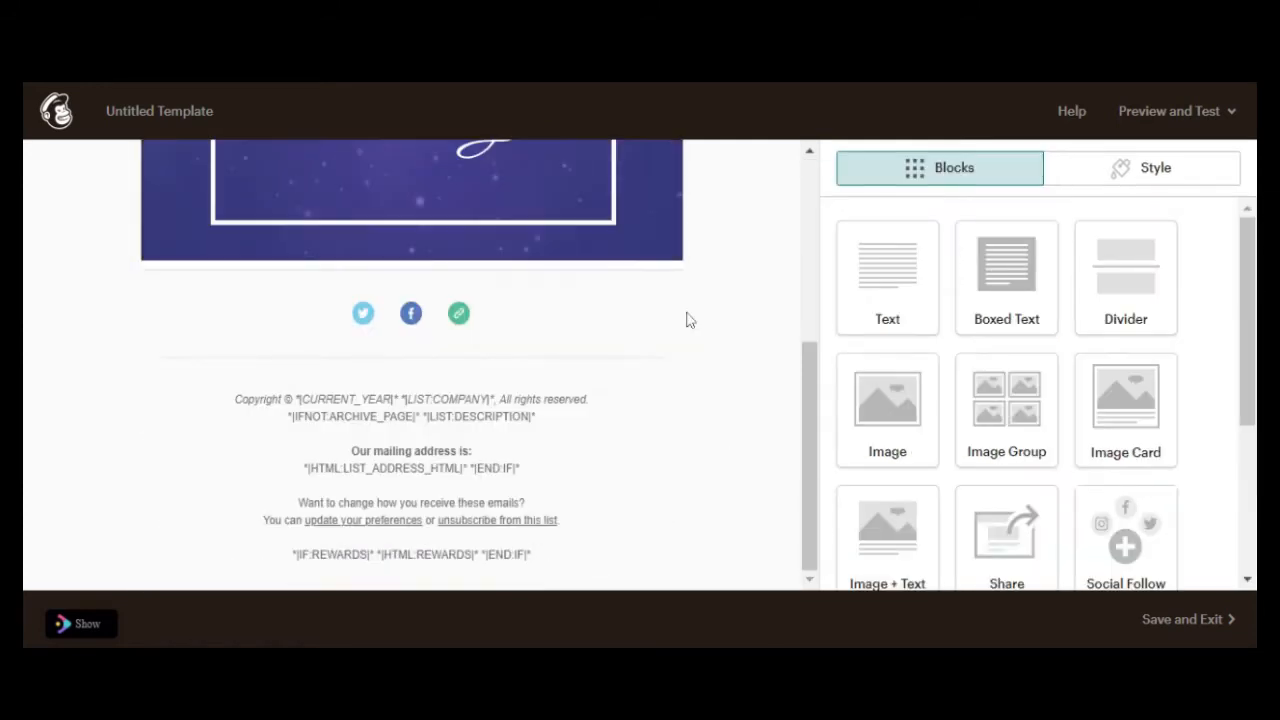
{"action": "left_click_drag", "start_coordinate": [903, 283], "coordinate": [491, 263]}
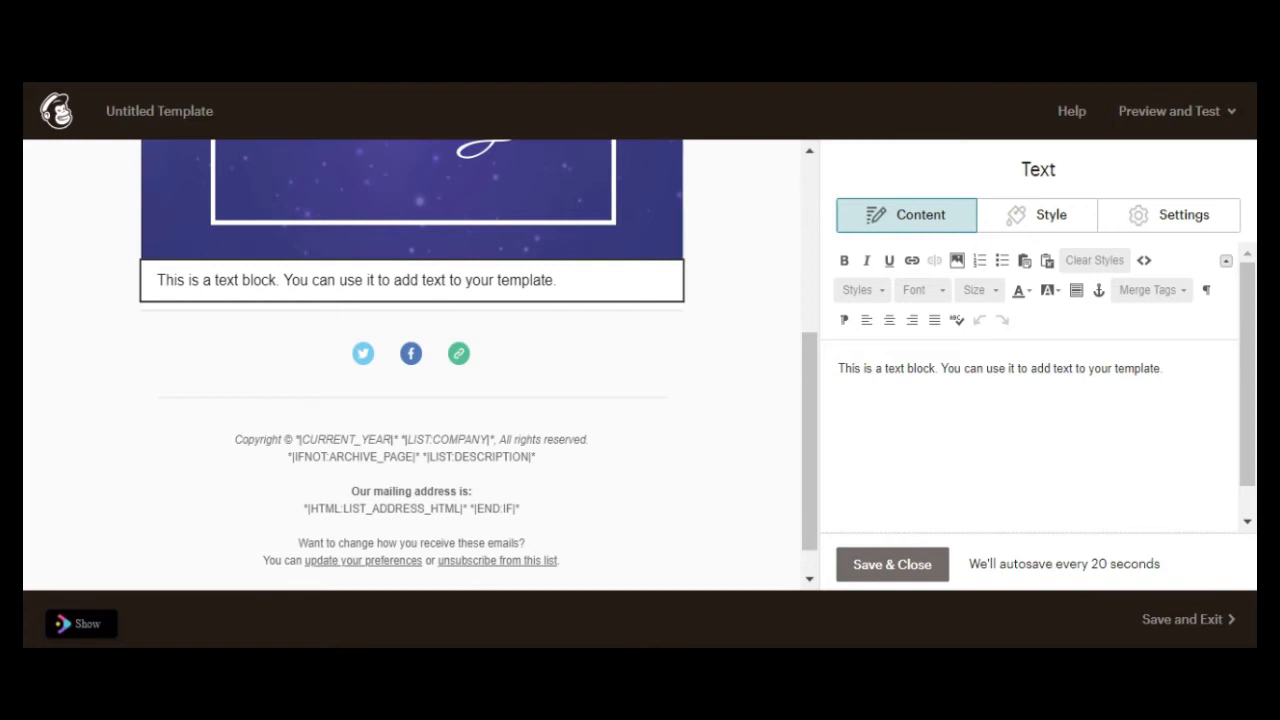
{"action": "left_click", "coordinate": [1144, 260]}
{"action": "key", "text": "ctrl+a"}
{"action": "type", "text": "&nbsp; <h2>Hi *|LIST:NAME|*</h2>  <h3>Thank for purchasing a subcribtion</h3>  <p>Lorem ipsum dolor sit amet, consectetur adipiscing elit. Praesent suscipit suscipit velit quis hendrerit. Donec luctus faucibus faucibus.</p>"}
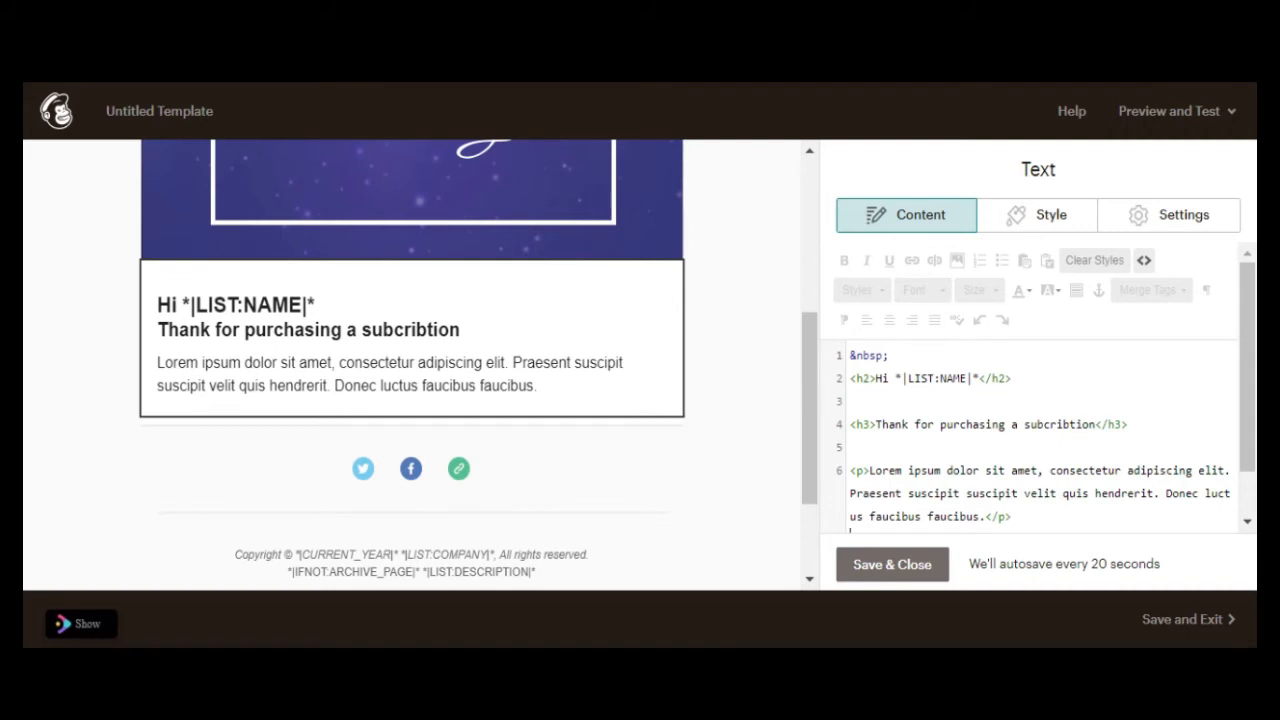
{"action": "left_click", "coordinate": [1144, 260]}
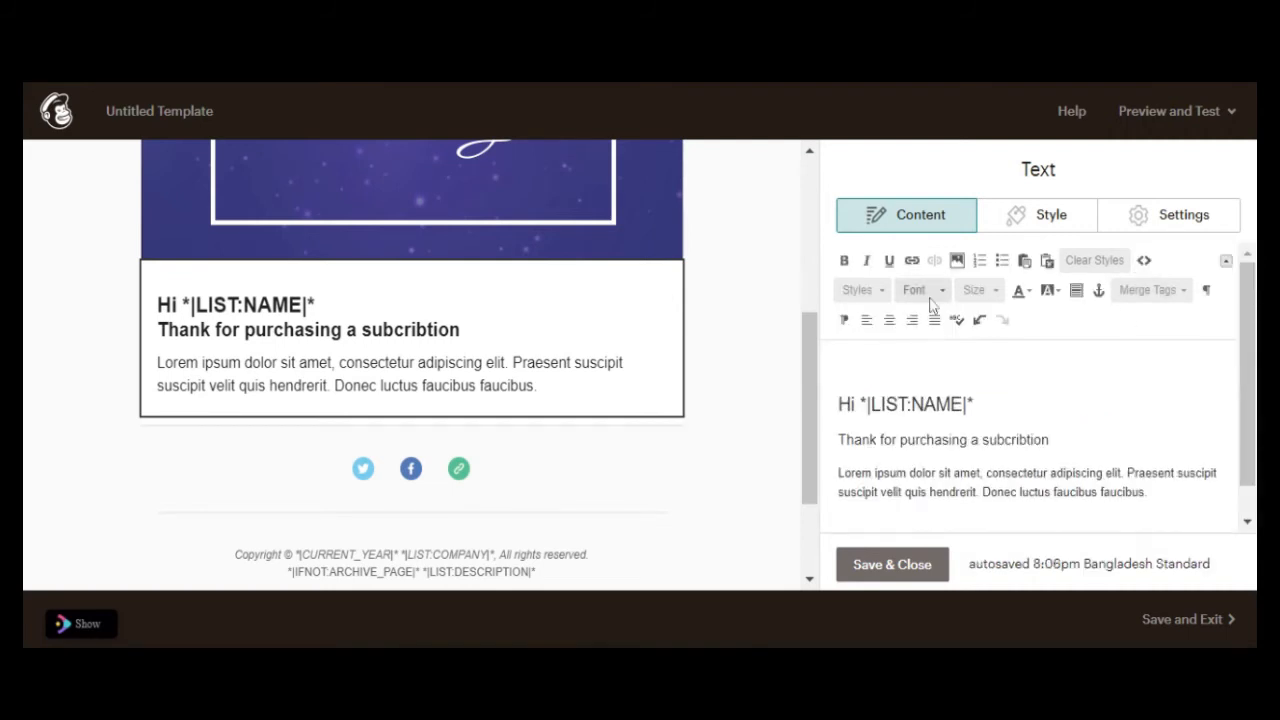
{"action": "left_click", "coordinate": [912, 565]}
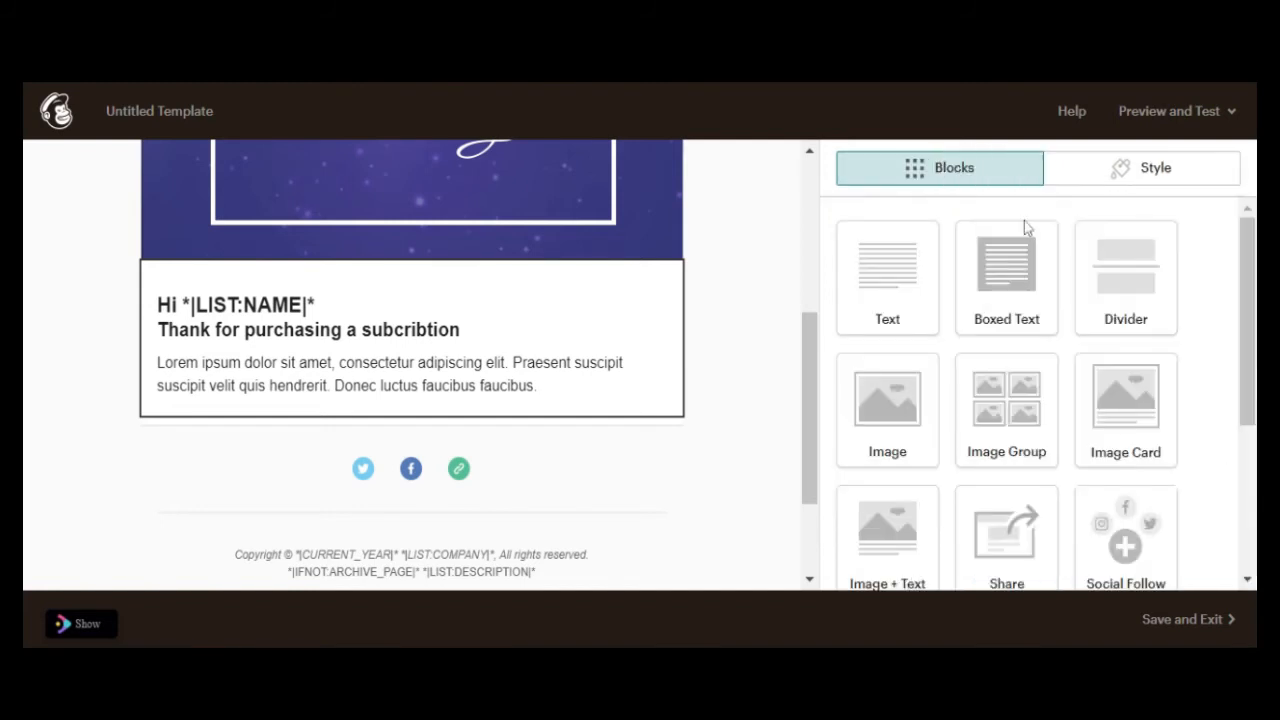
Step: Center-align the body text in the template's body style and save it
{"action": "left_click", "coordinate": [1128, 180]}
{"action": "left_click", "coordinate": [882, 362]}
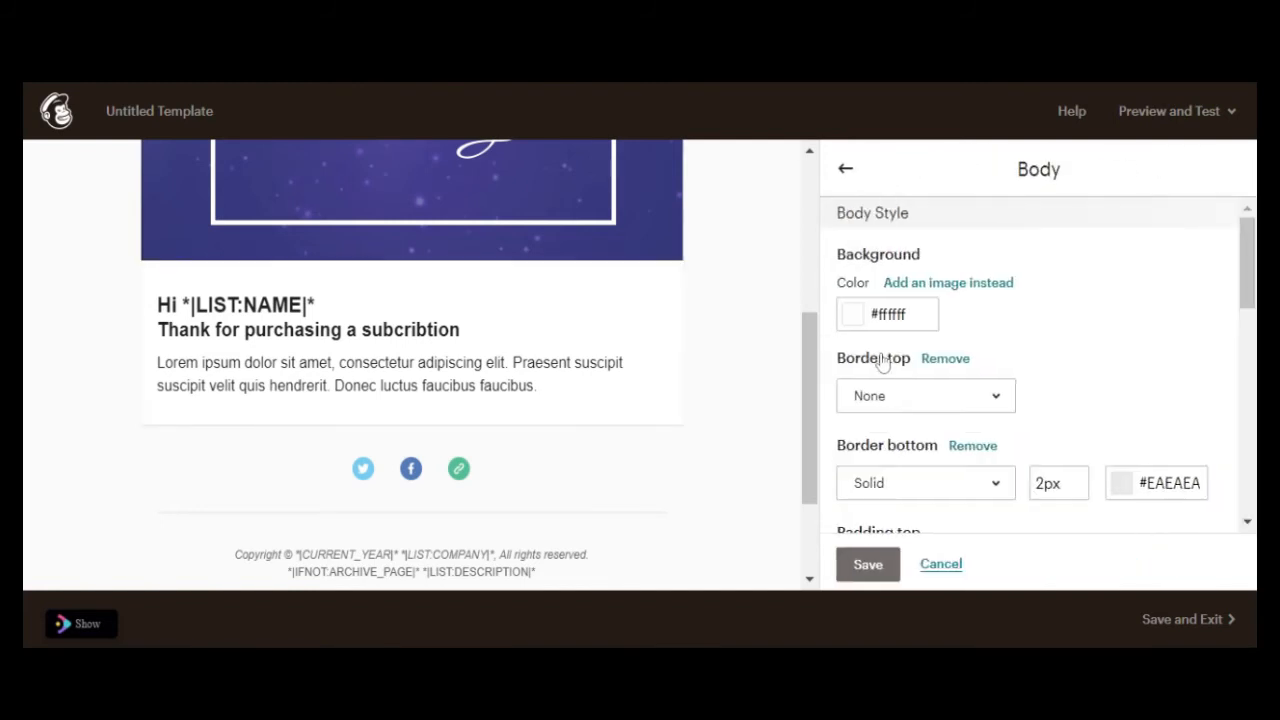
{"action": "scroll", "coordinate": [1128, 343], "scroll_direction": "down", "scroll_amount": 5}
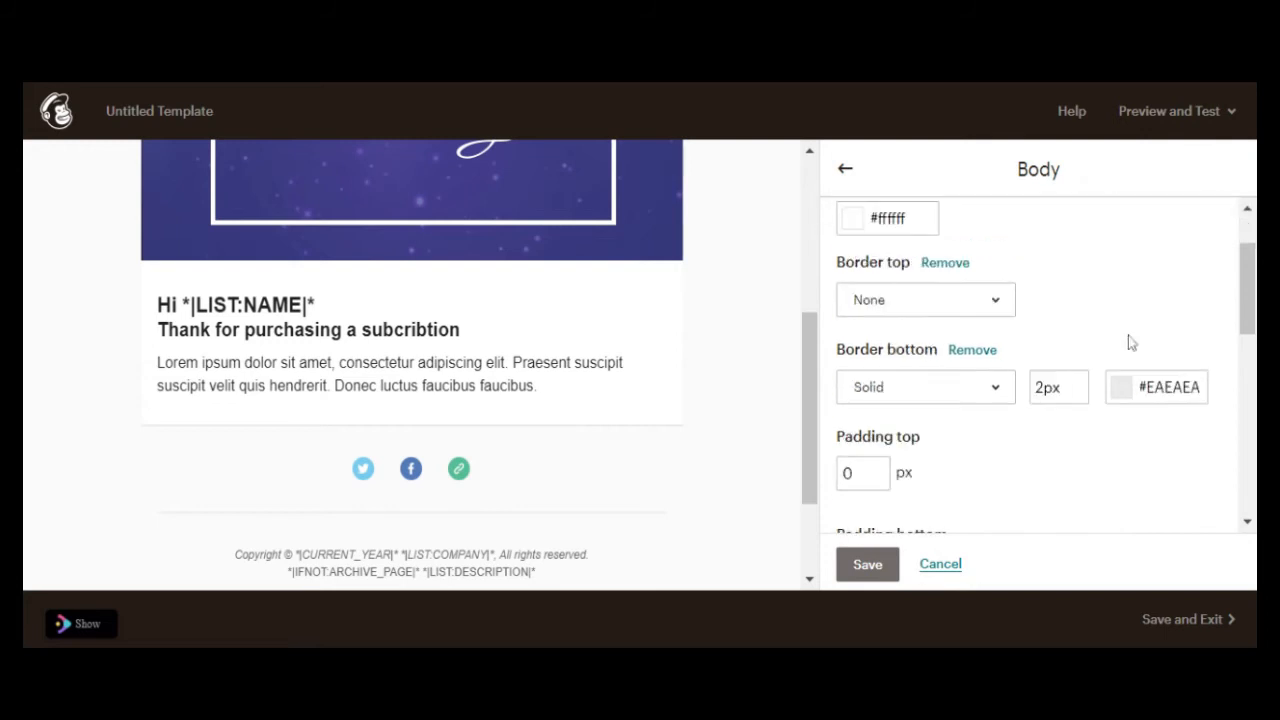
{"action": "scroll", "coordinate": [1131, 345], "scroll_direction": "down", "scroll_amount": 1}
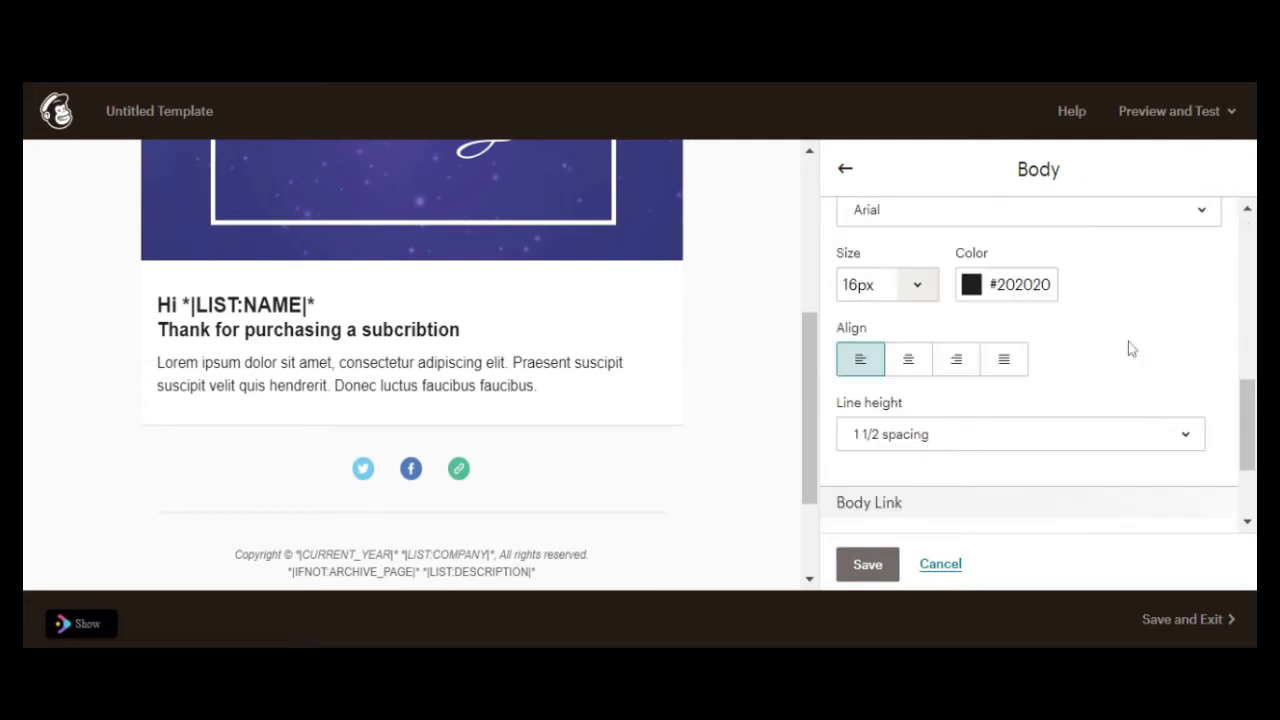
{"action": "left_click", "coordinate": [910, 362]}
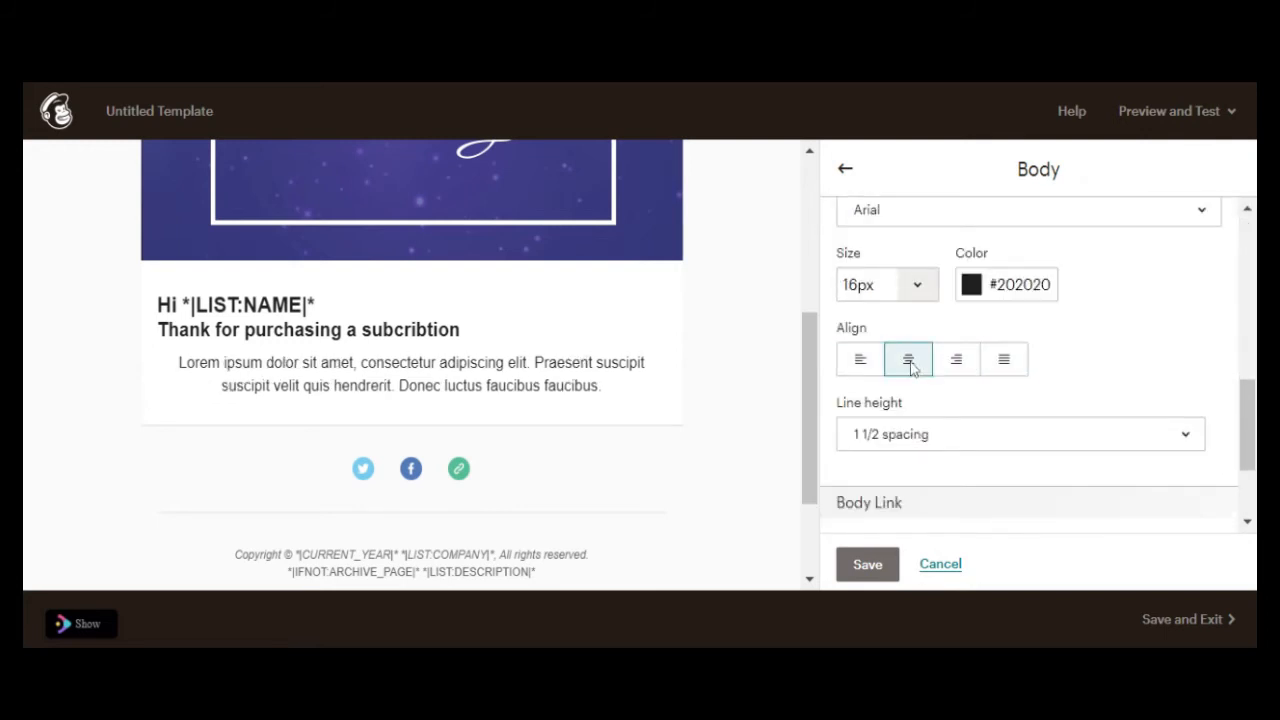
{"action": "left_click", "coordinate": [883, 576]}
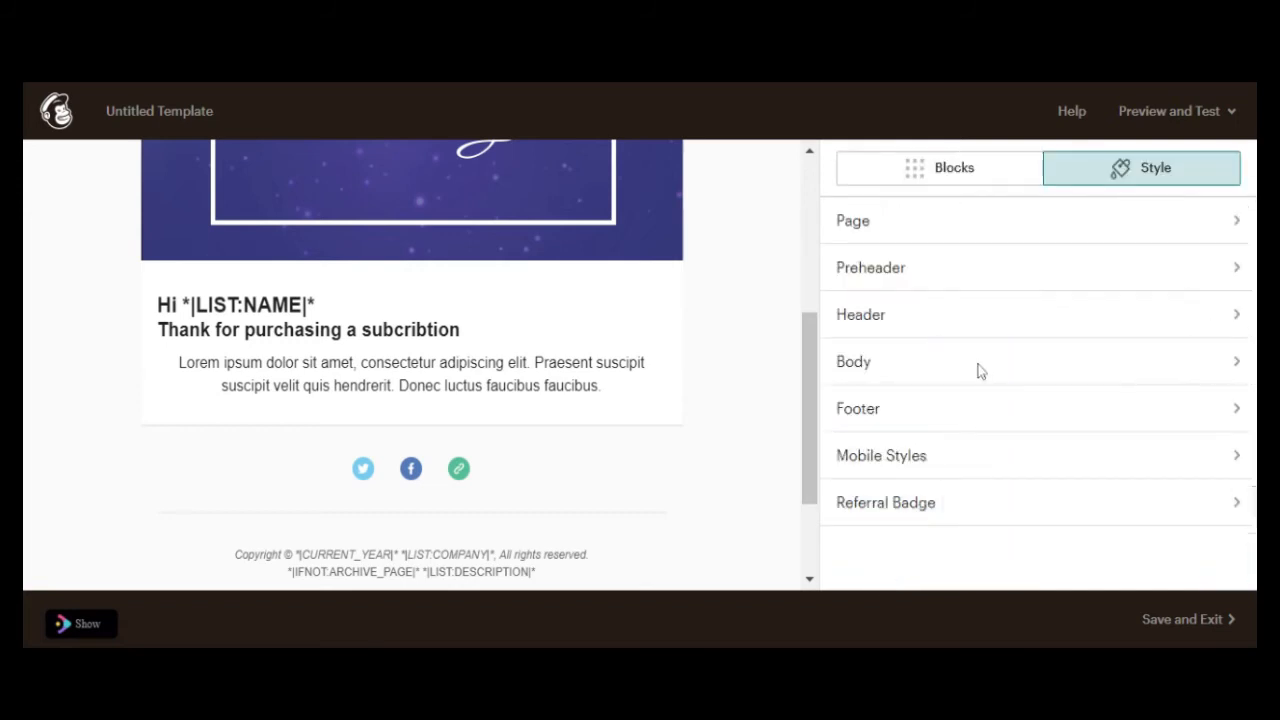
Step: Center-align Heading 2 and Heading 3 in the template's page style
{"action": "left_click", "coordinate": [929, 226]}
{"action": "scroll", "coordinate": [969, 372], "scroll_direction": "down", "scroll_amount": 6}
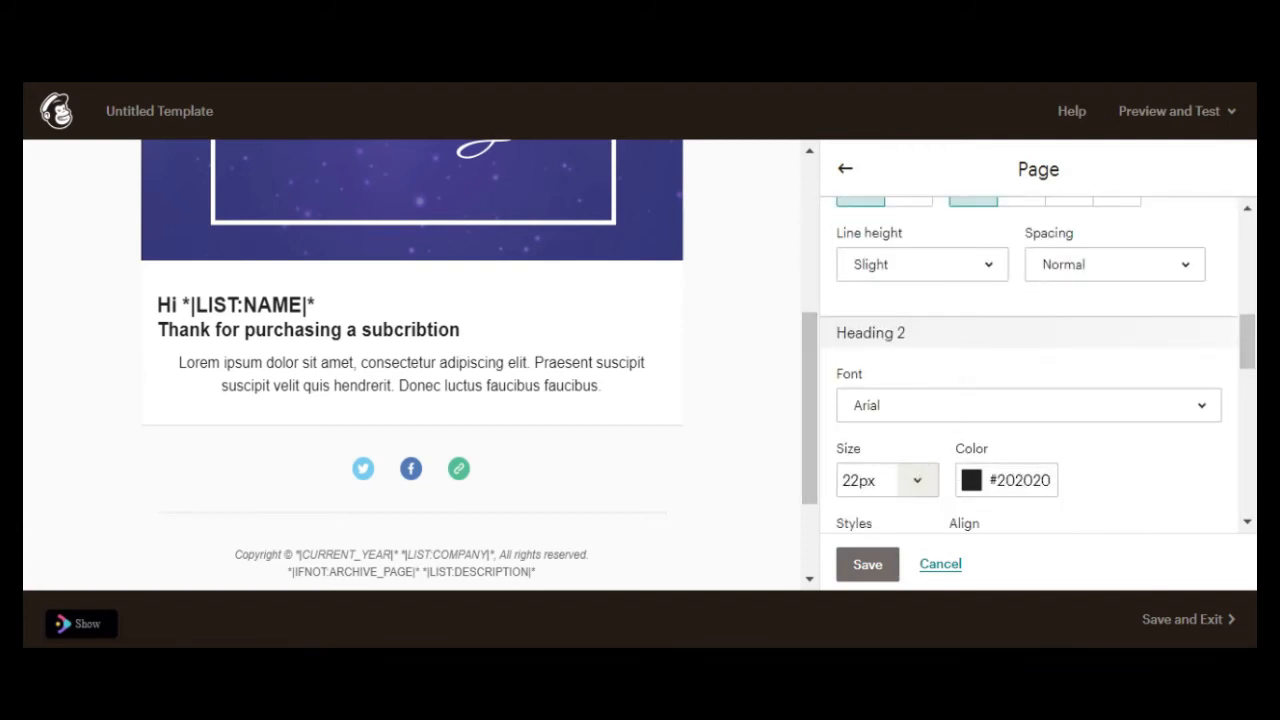
{"action": "scroll", "coordinate": [1038, 365], "scroll_direction": "down", "scroll_amount": 2}
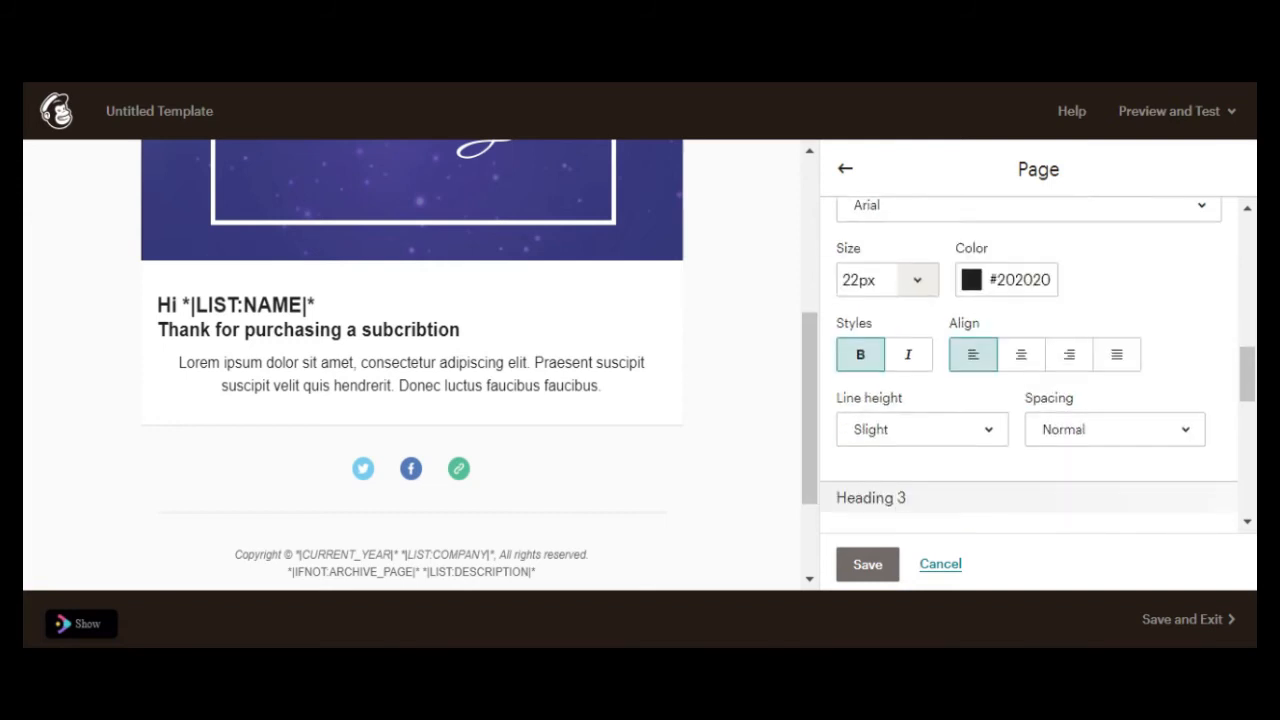
{"action": "left_click", "coordinate": [1038, 364]}
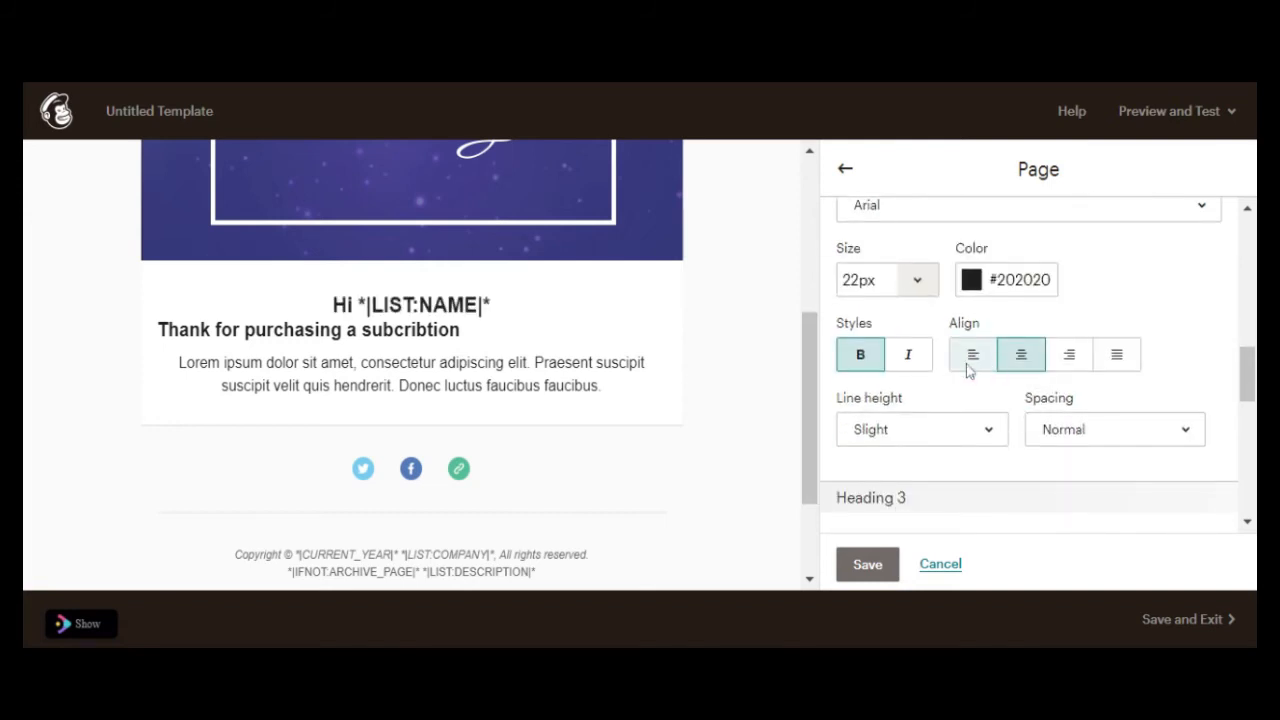
{"action": "scroll", "coordinate": [940, 420], "scroll_direction": "down", "scroll_amount": 2}
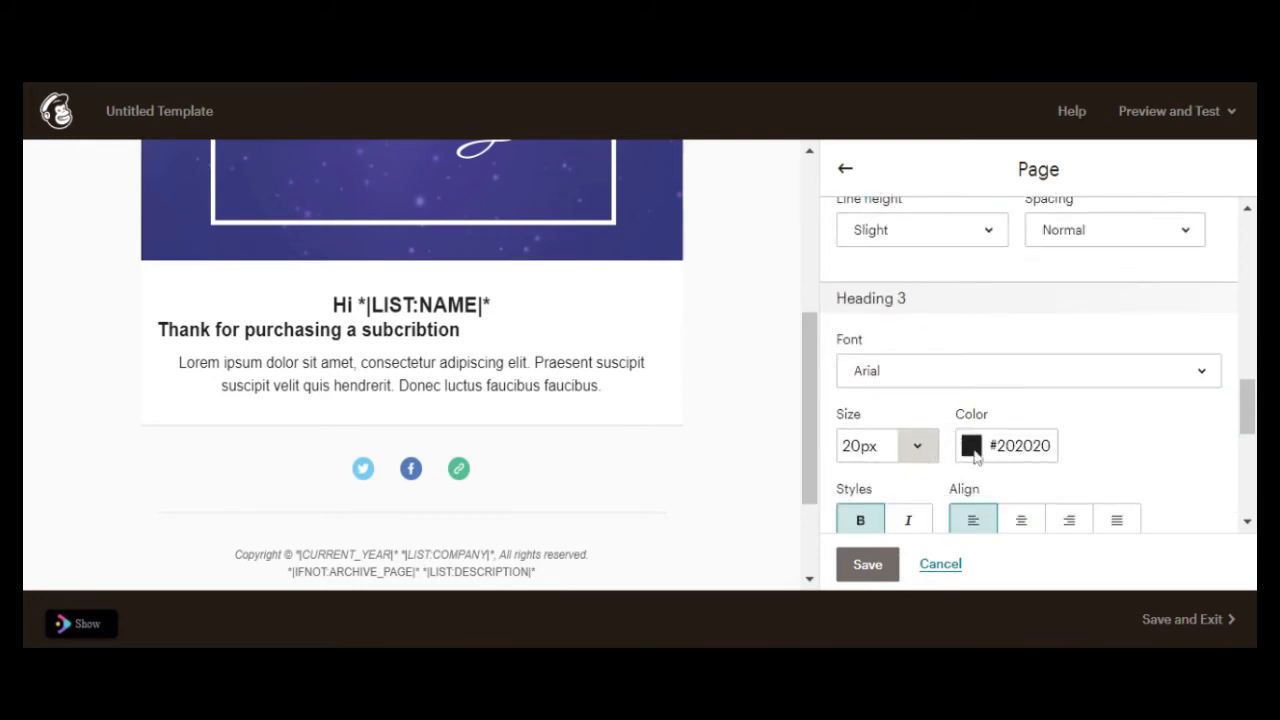
{"action": "left_click", "coordinate": [1022, 526]}
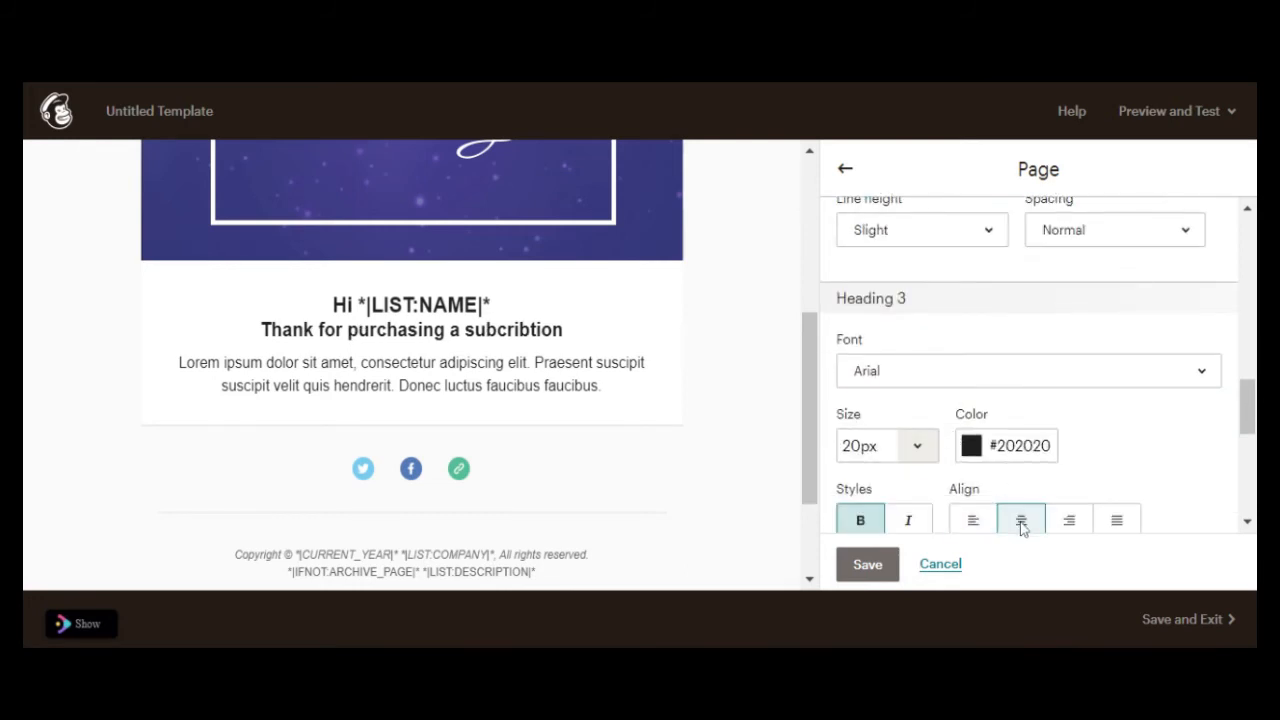
Step: Set Heading 3's line height to Double space and save the page style
{"action": "scroll", "coordinate": [1030, 360], "scroll_direction": "down", "scroll_amount": 2}
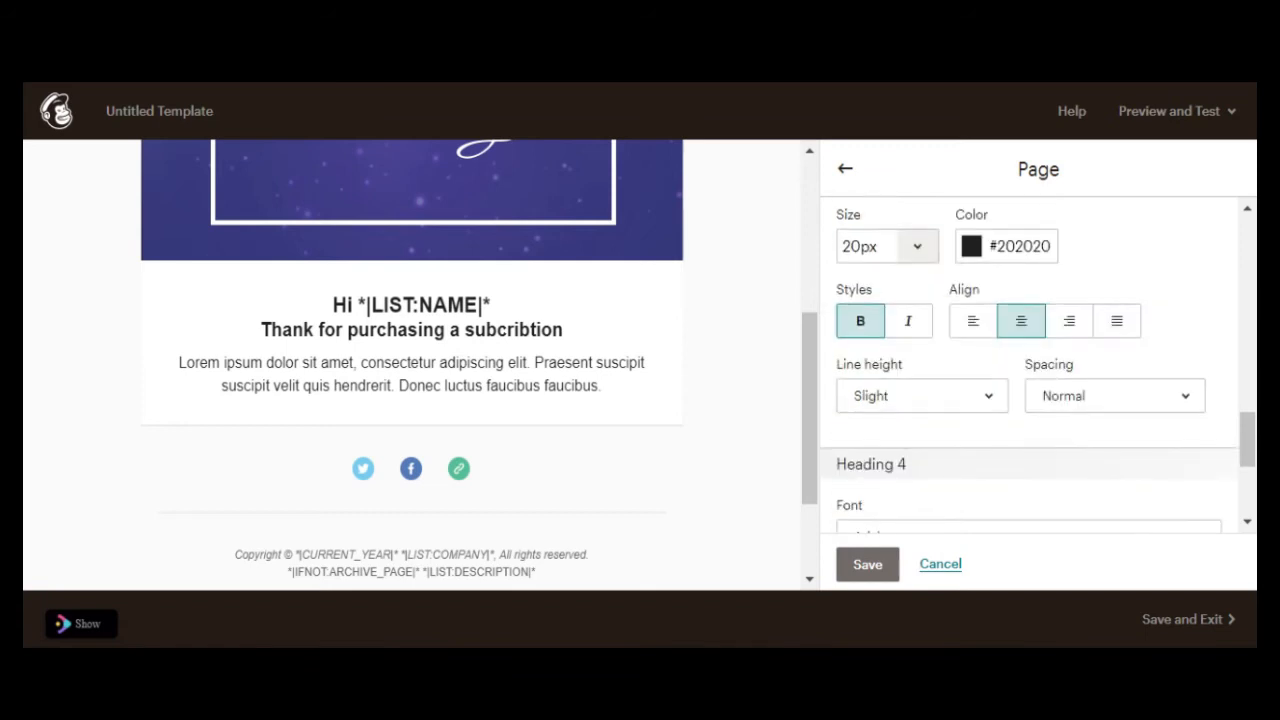
{"action": "left_click", "coordinate": [960, 408]}
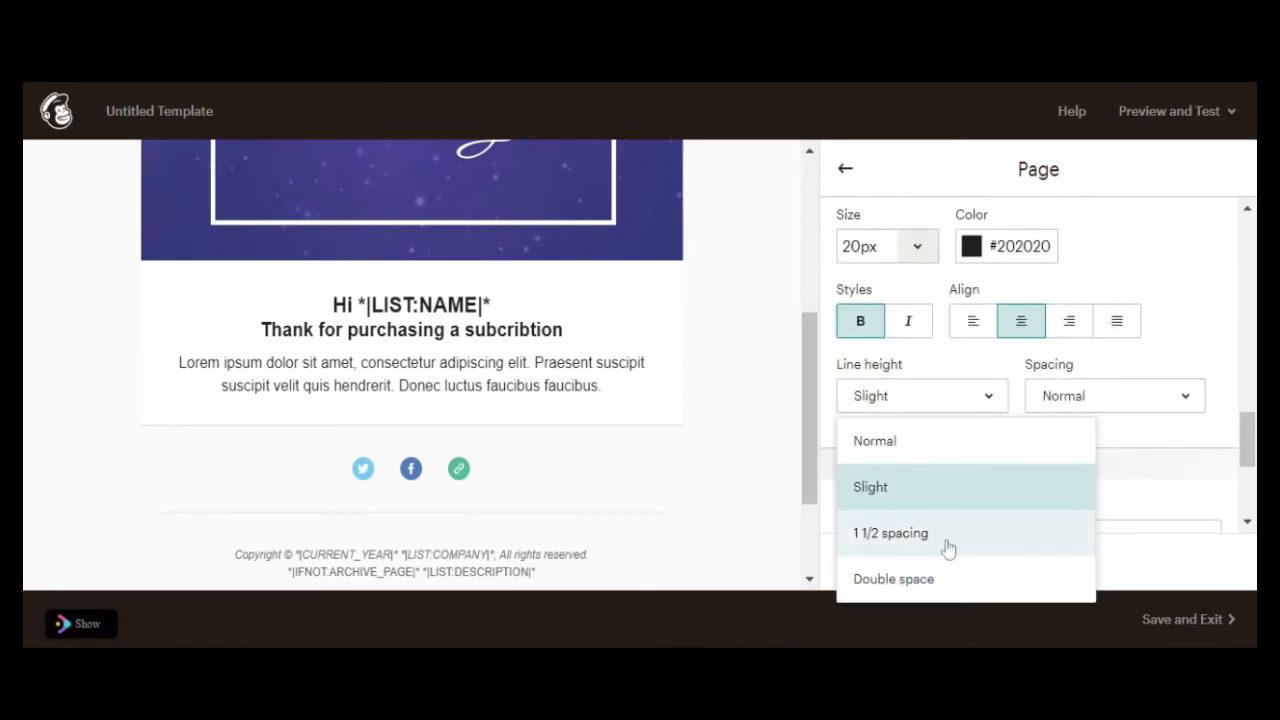
{"action": "left_click", "coordinate": [946, 580]}
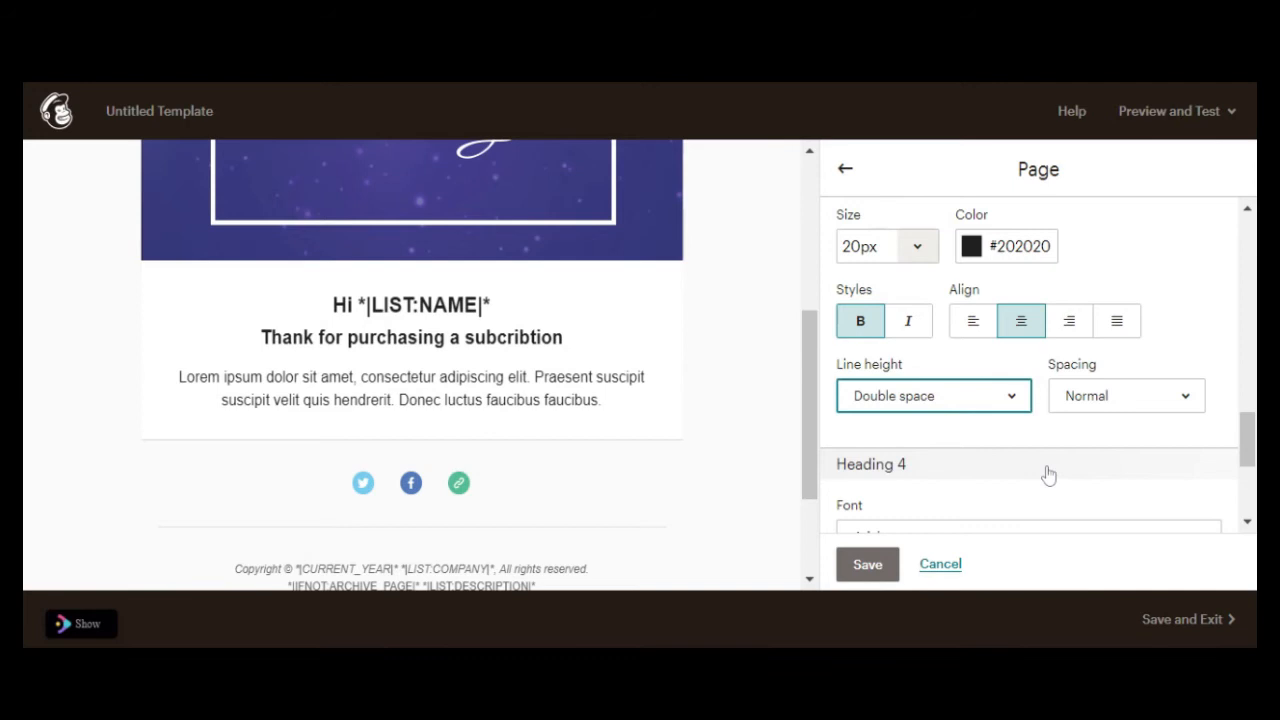
{"action": "scroll", "coordinate": [1046, 477], "scroll_direction": "down", "scroll_amount": 2}
{"action": "left_click", "coordinate": [886, 564]}
{"action": "mouse_move", "coordinate": [578, 298]}
{"action": "scroll", "coordinate": [580, 300], "scroll_direction": "down", "scroll_amount": 2}
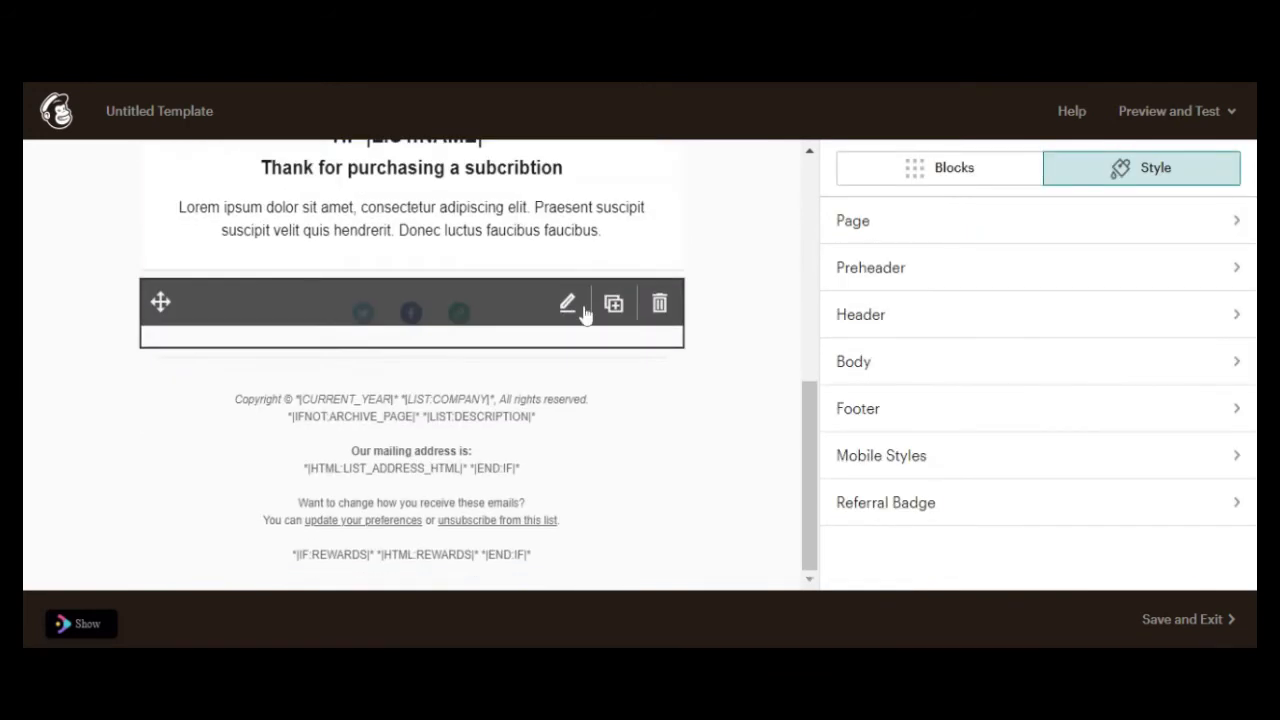
Step: Add an Image + Text block below the greeting paragraph and insert the picture of the suited man with the orange briefcase
{"action": "scroll", "coordinate": [744, 254], "scroll_direction": "up", "scroll_amount": 2}
{"action": "scroll", "coordinate": [746, 254], "scroll_direction": "up", "scroll_amount": 2}
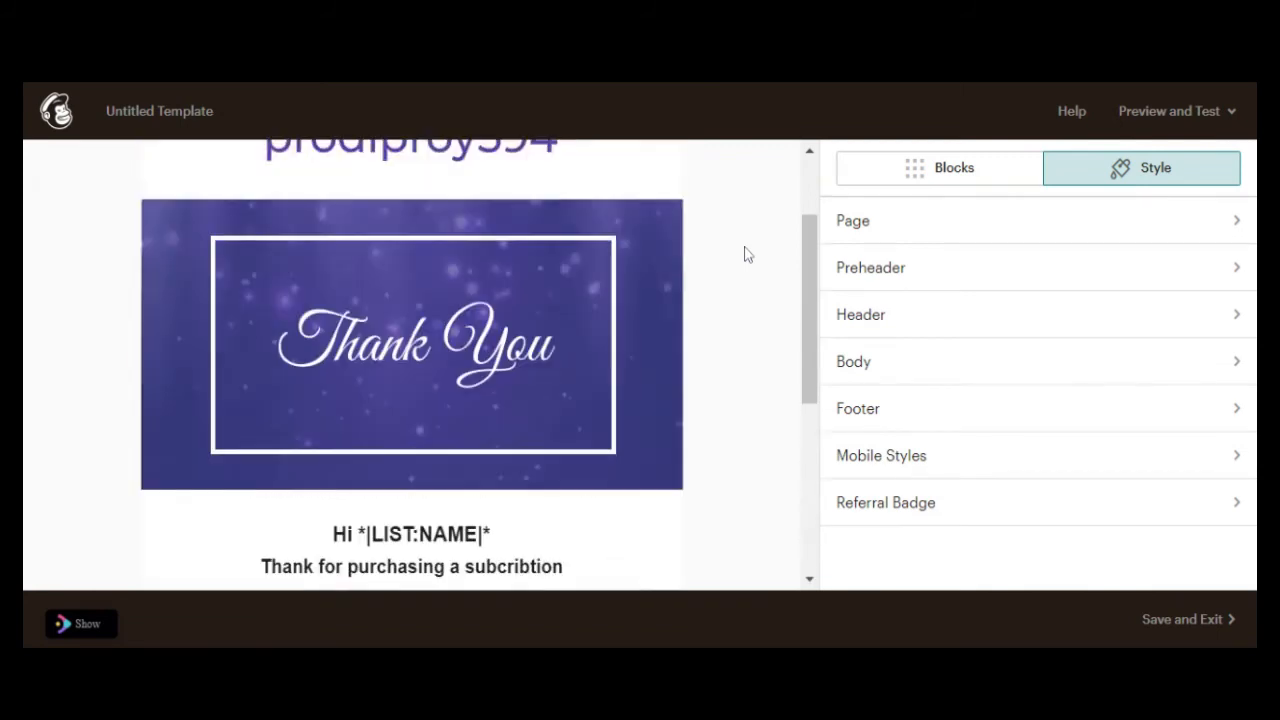
{"action": "scroll", "coordinate": [750, 290], "scroll_direction": "down", "scroll_amount": 4}
{"action": "left_click", "coordinate": [981, 172]}
{"action": "left_click_drag", "start_coordinate": [940, 295], "coordinate": [516, 265]}
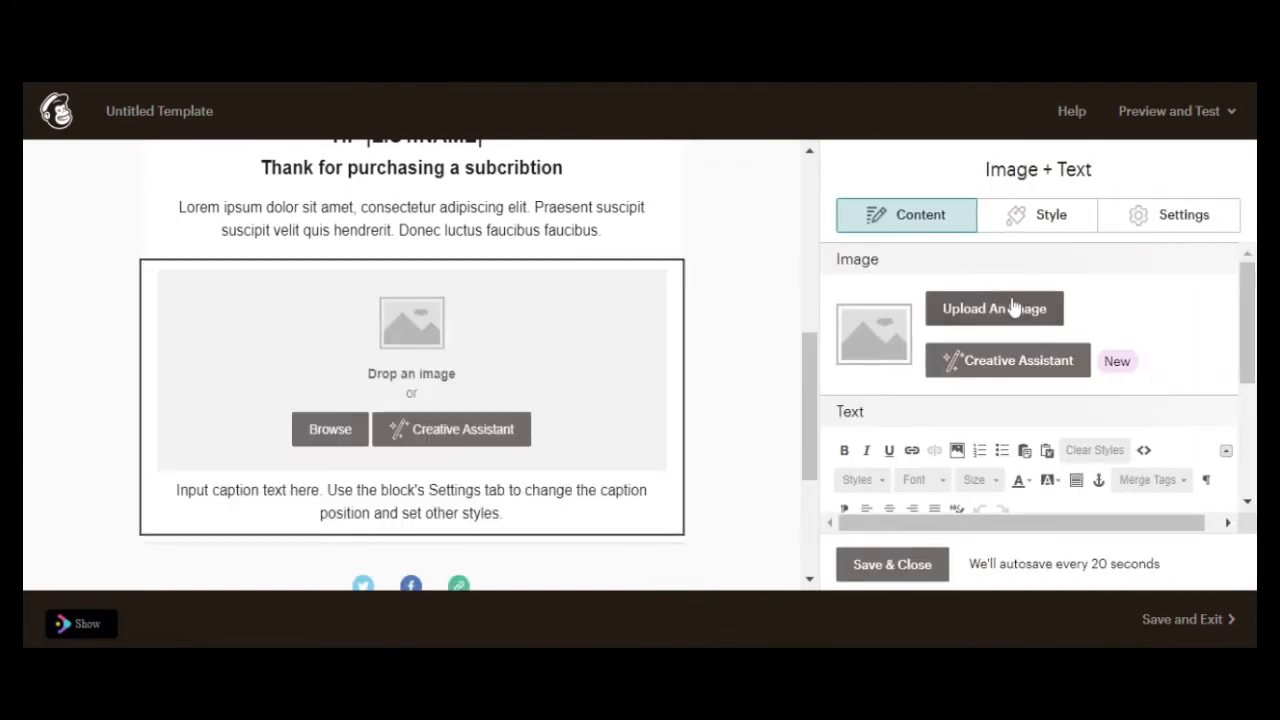
{"action": "left_click", "coordinate": [1010, 307]}
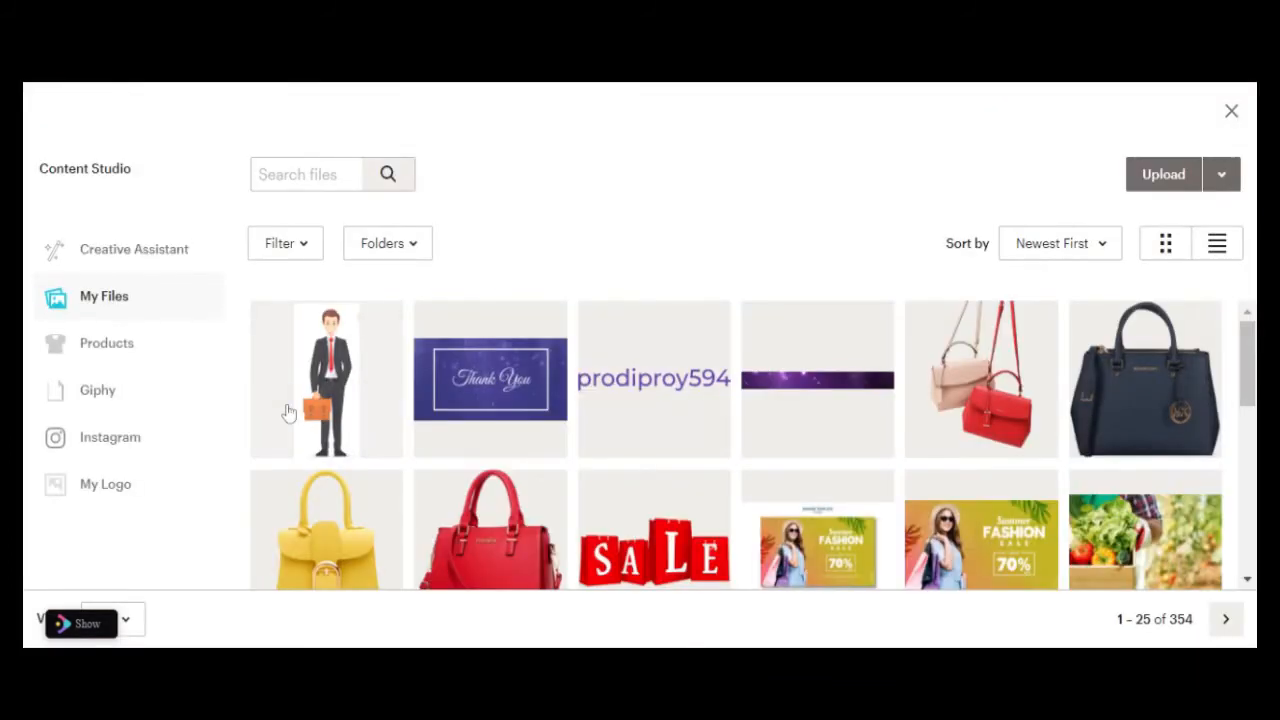
{"action": "left_click", "coordinate": [310, 388]}
{"action": "left_click", "coordinate": [1218, 175]}
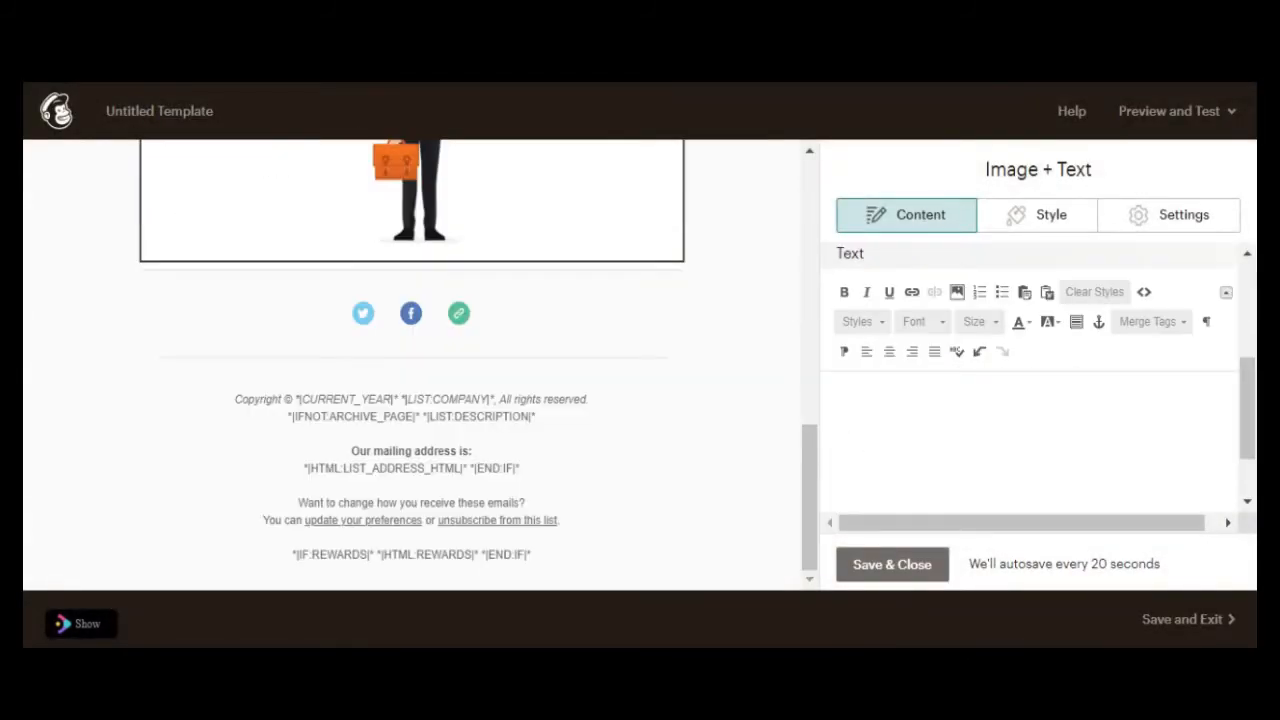
Step: Fill the block's caption with the question note giving the support e-mail address and "support page", and color "support page" purple
{"action": "key", "text": "ctrl+v"}
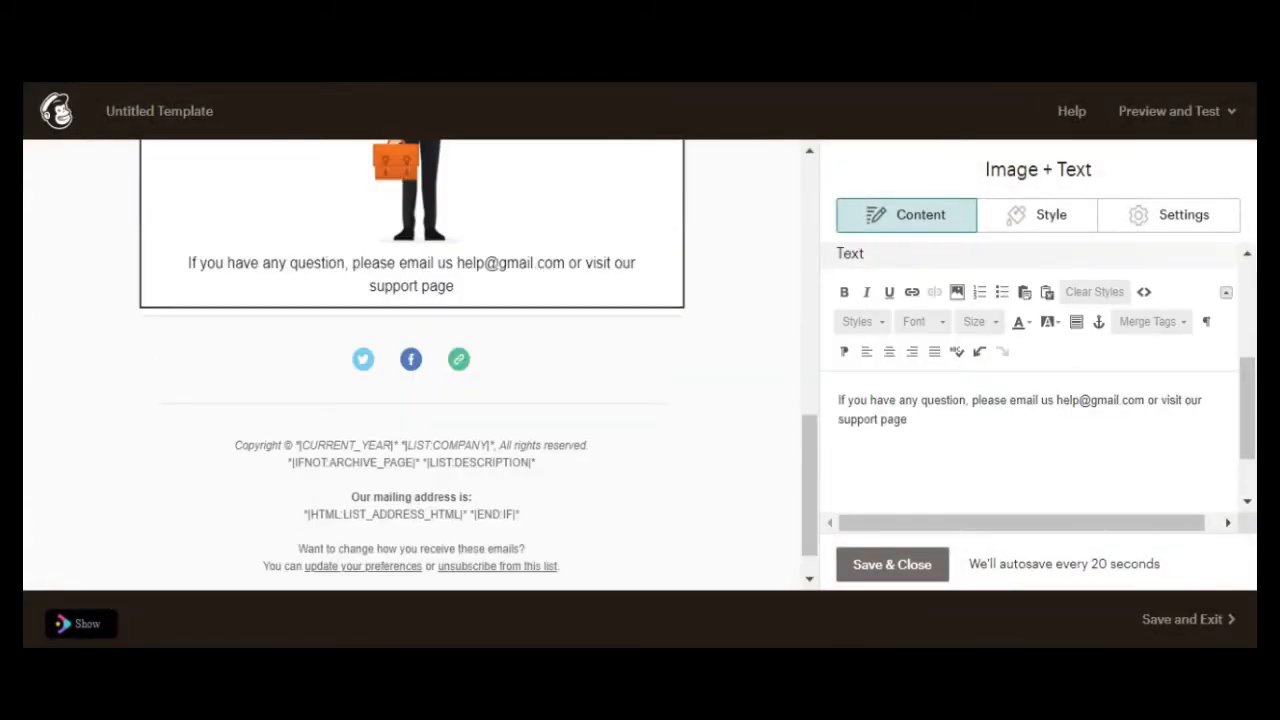
{"action": "key", "text": "ctrl+shift+Left"}
{"action": "key", "text": "ctrl+shift+Left"}
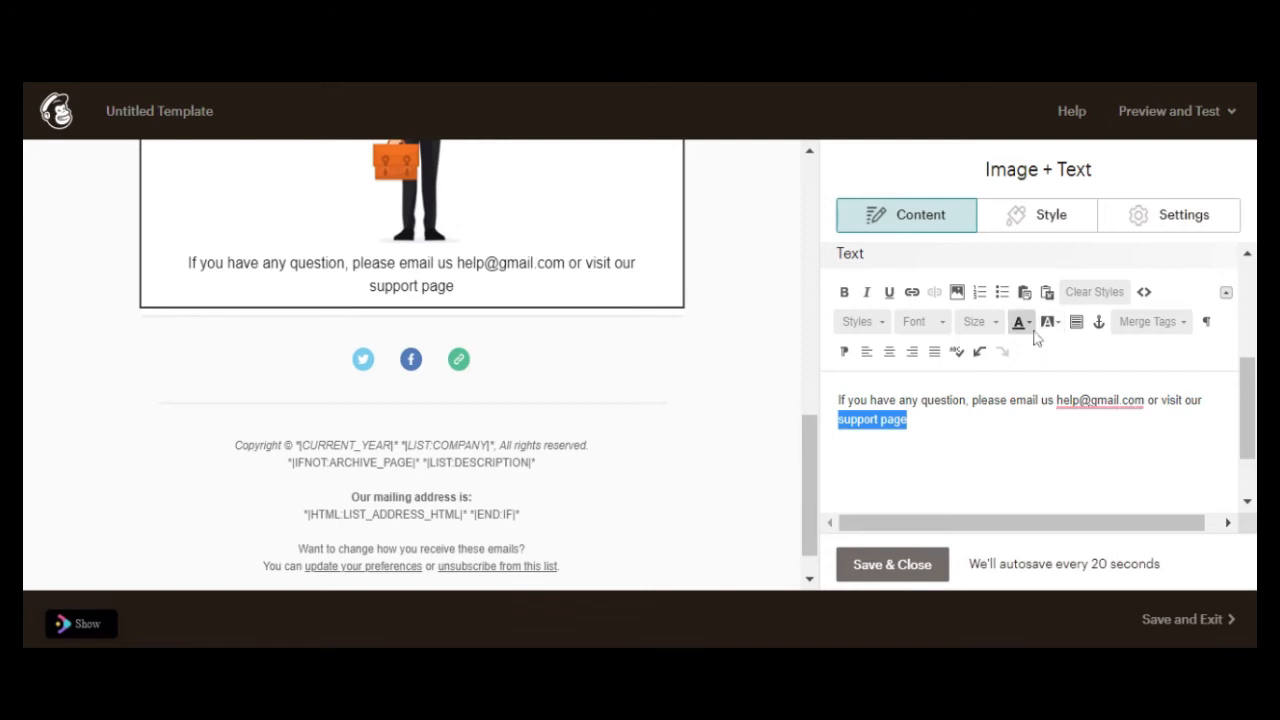
{"action": "left_click", "coordinate": [1020, 323]}
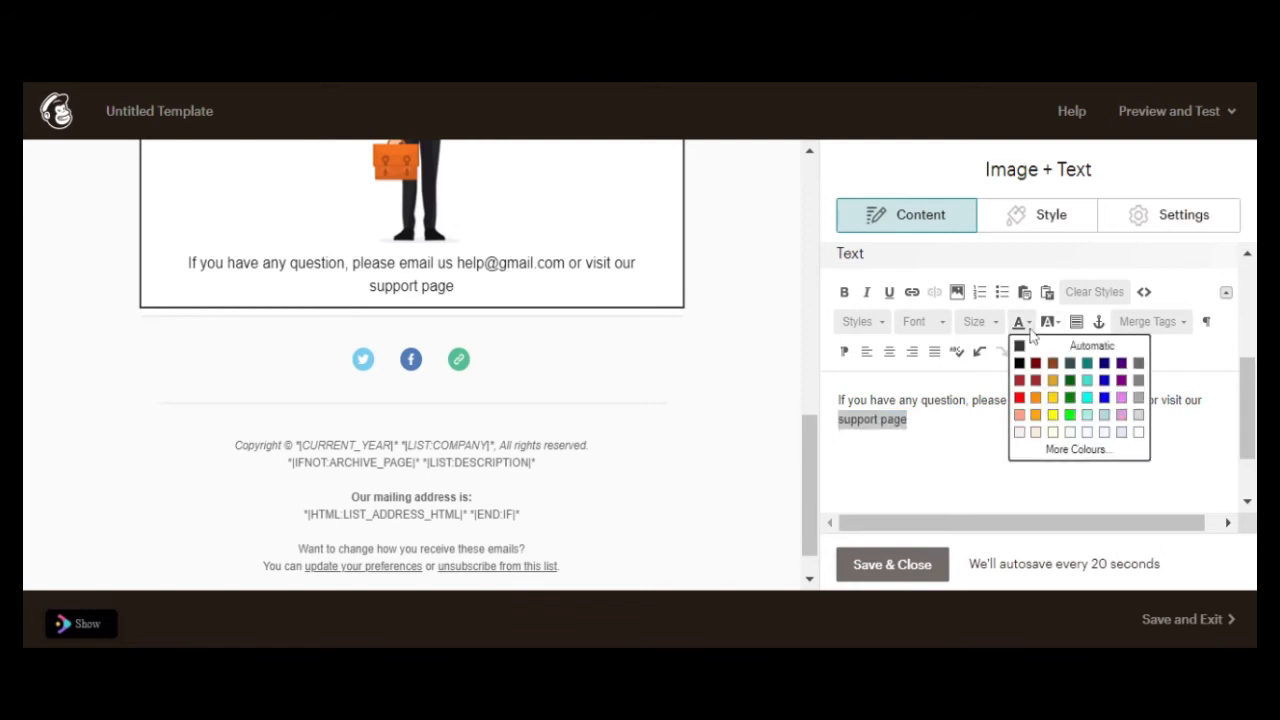
{"action": "left_click", "coordinate": [1121, 380]}
{"action": "left_click", "coordinate": [745, 323]}
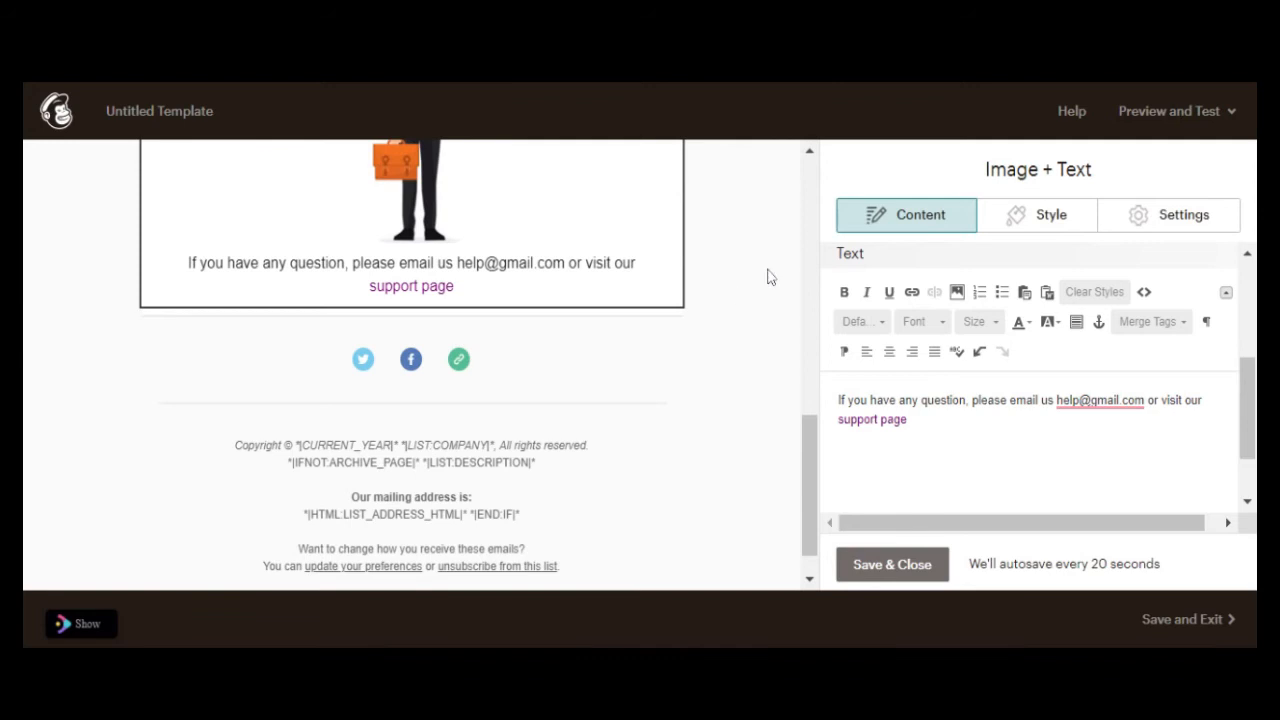
{"action": "scroll", "coordinate": [646, 303], "scroll_direction": "up", "scroll_amount": 2}
{"action": "scroll", "coordinate": [700, 306], "scroll_direction": "down", "scroll_amount": 3}
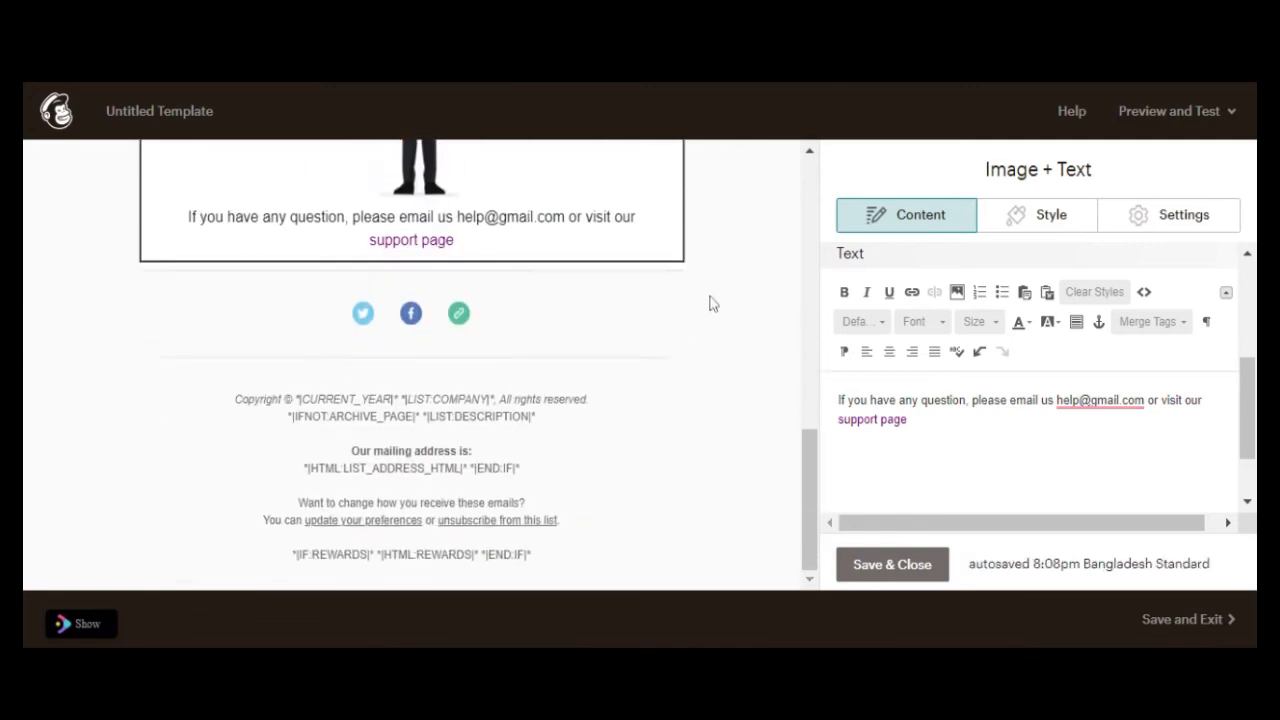
Step: Delete the preferences/unsubscribe lines and the rewards merge tags from the footer text block and save it
{"action": "mouse_move", "coordinate": [600, 408]}
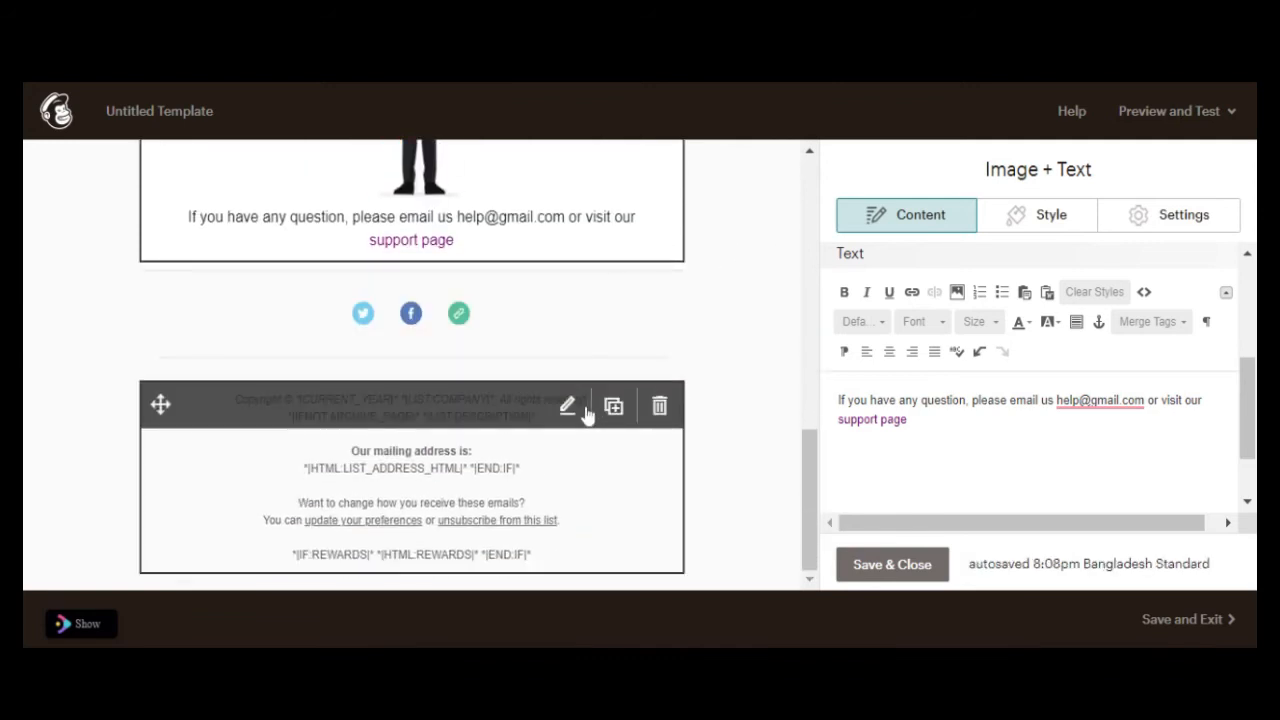
{"action": "left_click", "coordinate": [528, 410]}
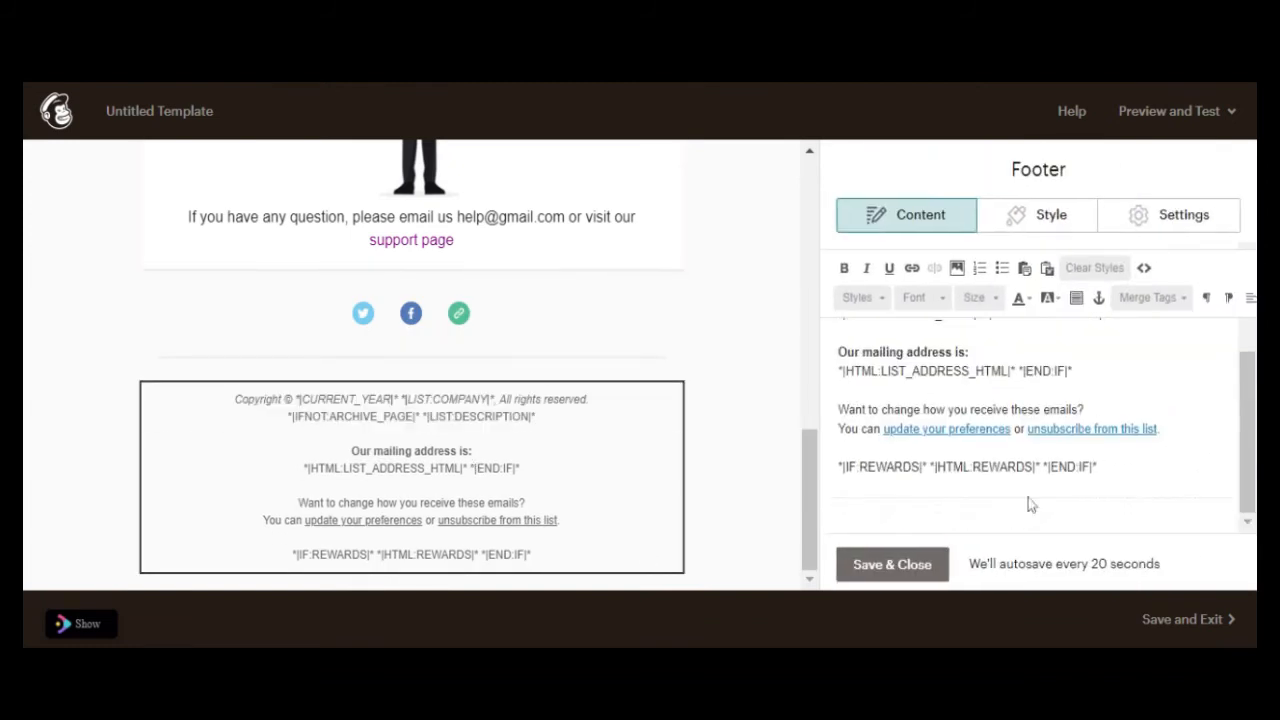
{"action": "left_click_drag", "start_coordinate": [838, 409], "coordinate": [1223, 482]}
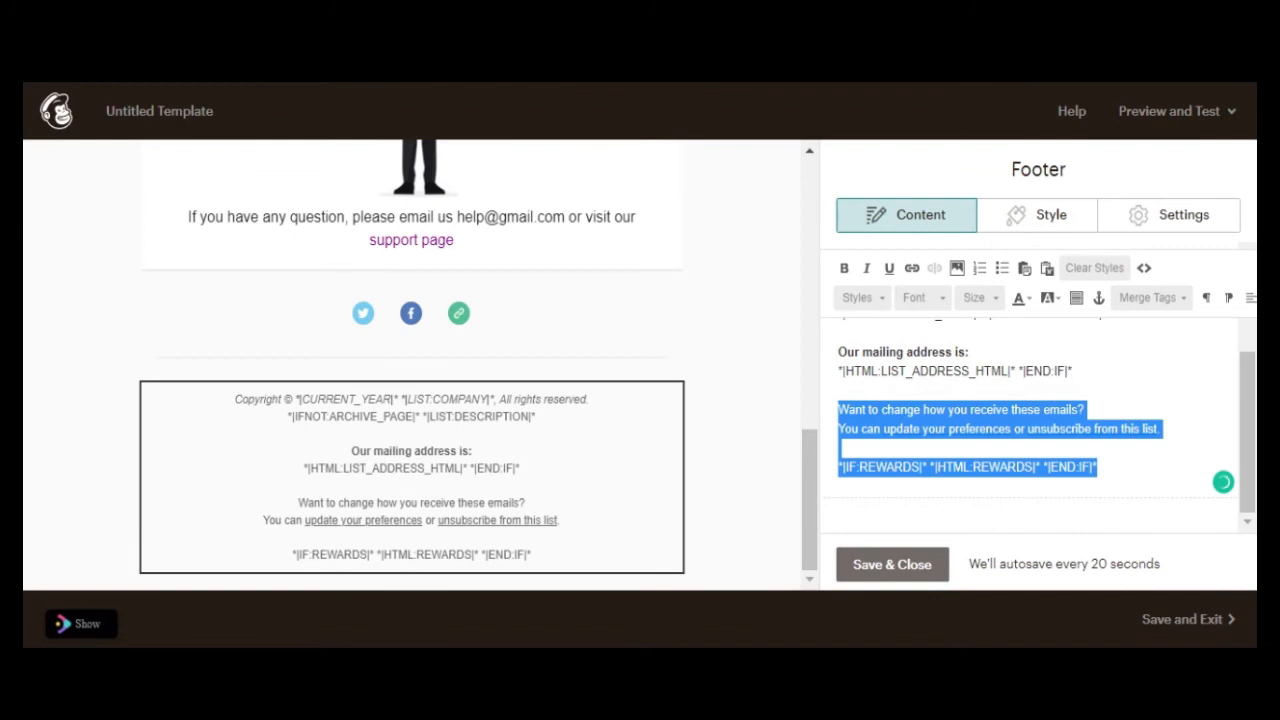
{"action": "key", "text": "BackSpace"}
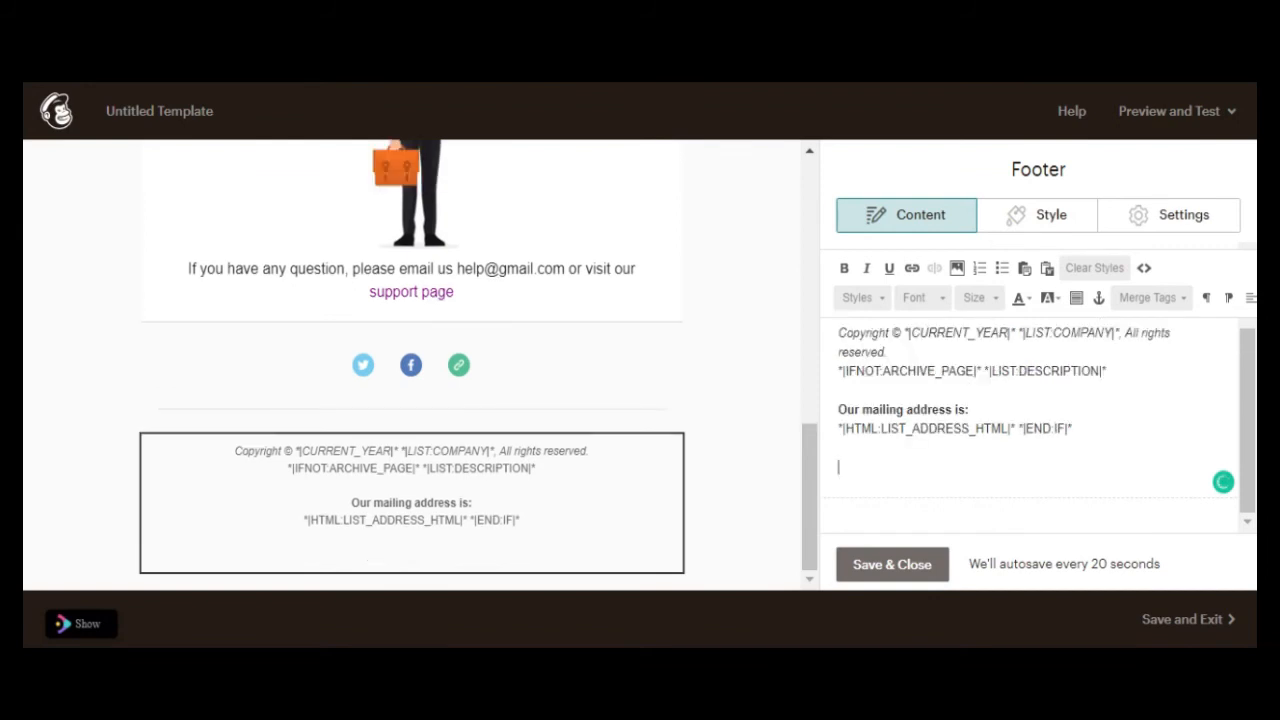
{"action": "key", "text": "BackSpace"}
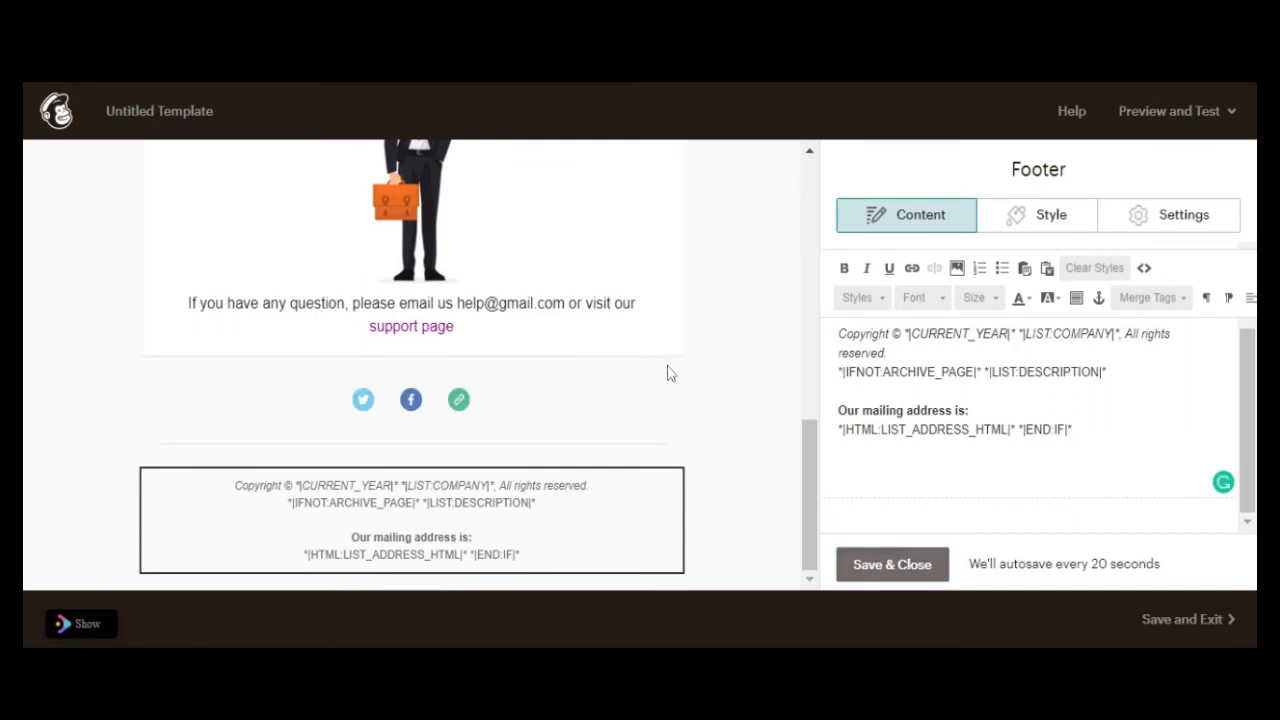
{"action": "left_click", "coordinate": [905, 568]}
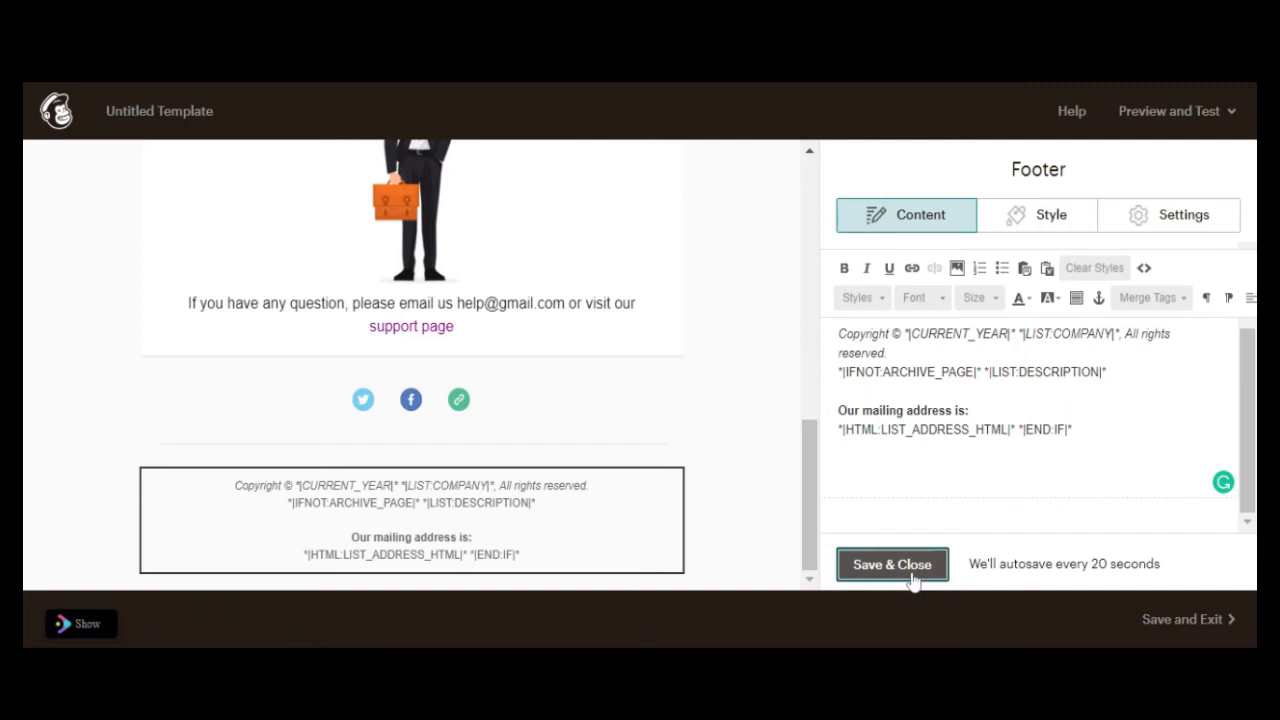
Step: Set the template's footer background color to dark navy #0b1c35 and save the footer style
{"action": "left_click", "coordinate": [1150, 167]}
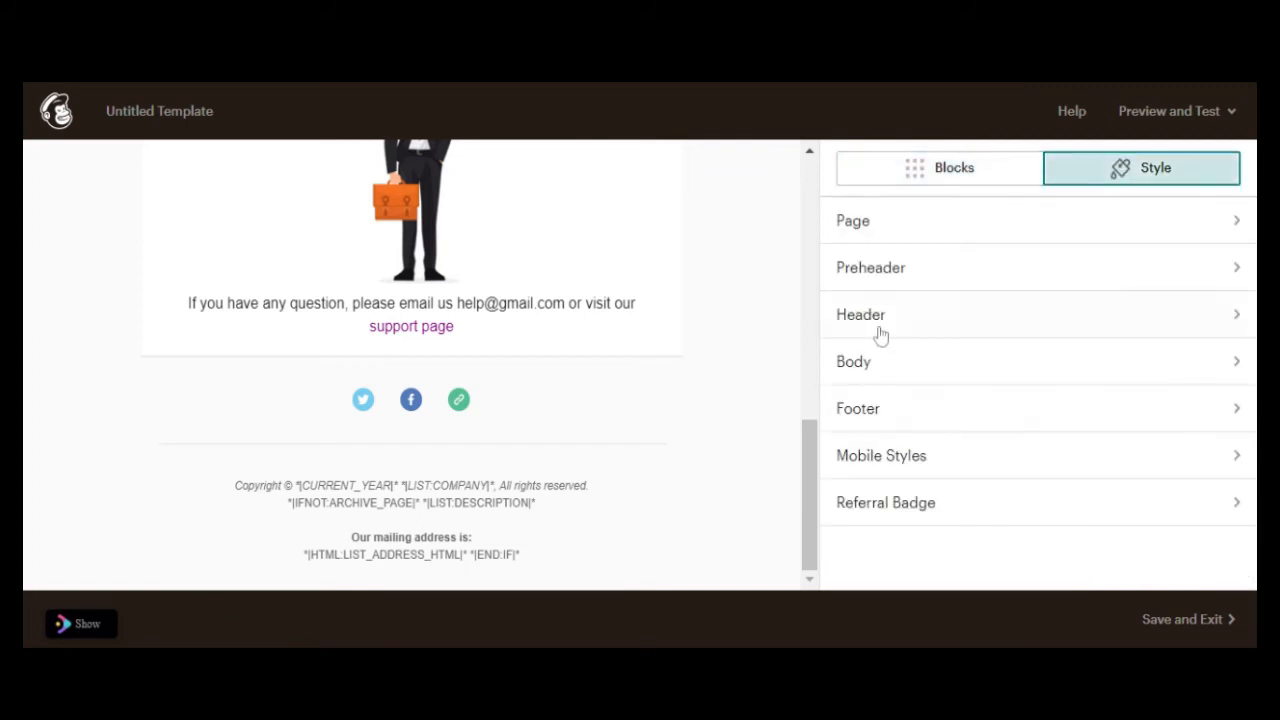
{"action": "left_click", "coordinate": [906, 412]}
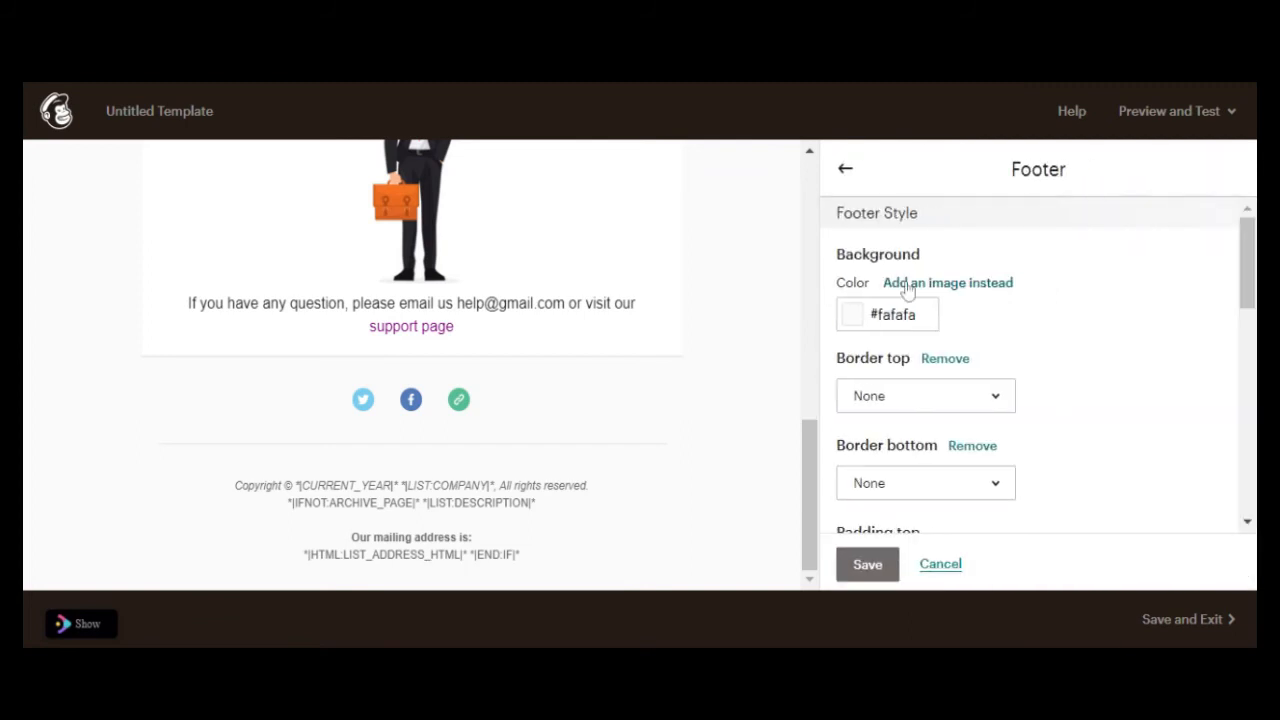
{"action": "left_click", "coordinate": [887, 314]}
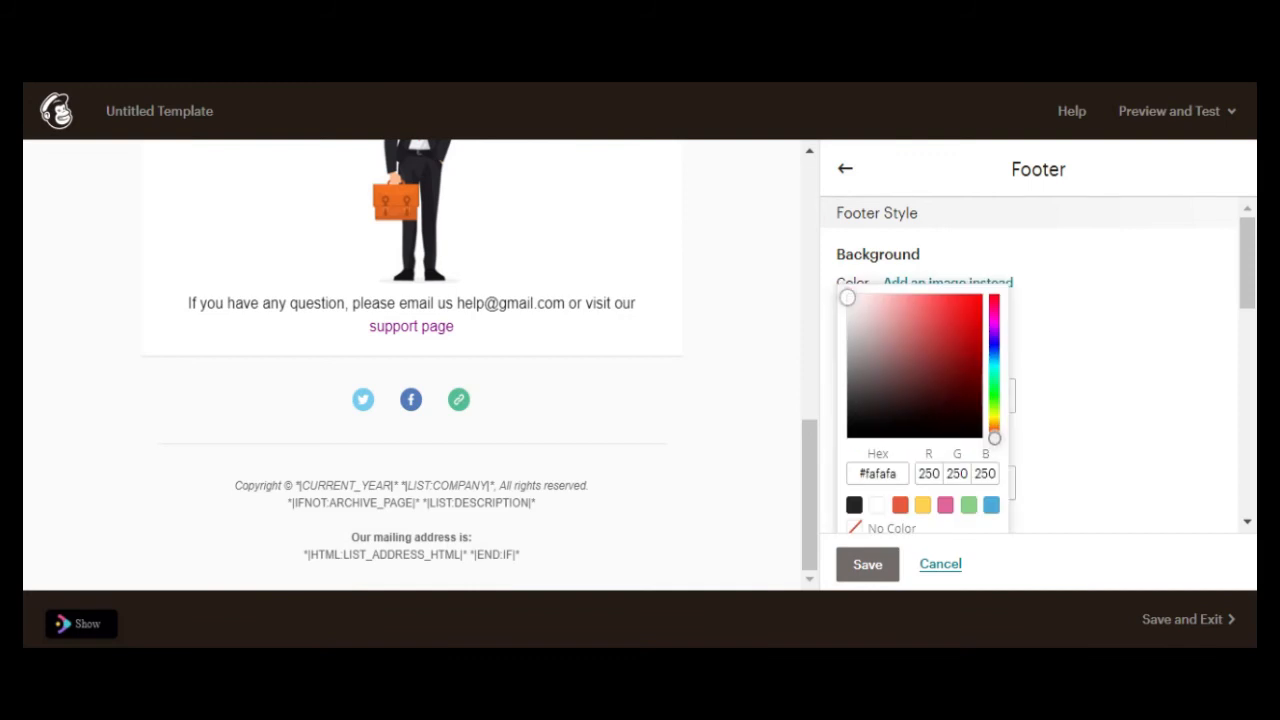
{"action": "left_click", "coordinate": [995, 332]}
{"action": "left_click", "coordinate": [946, 343]}
{"action": "left_click_drag", "start_coordinate": [946, 343], "coordinate": [950, 371]}
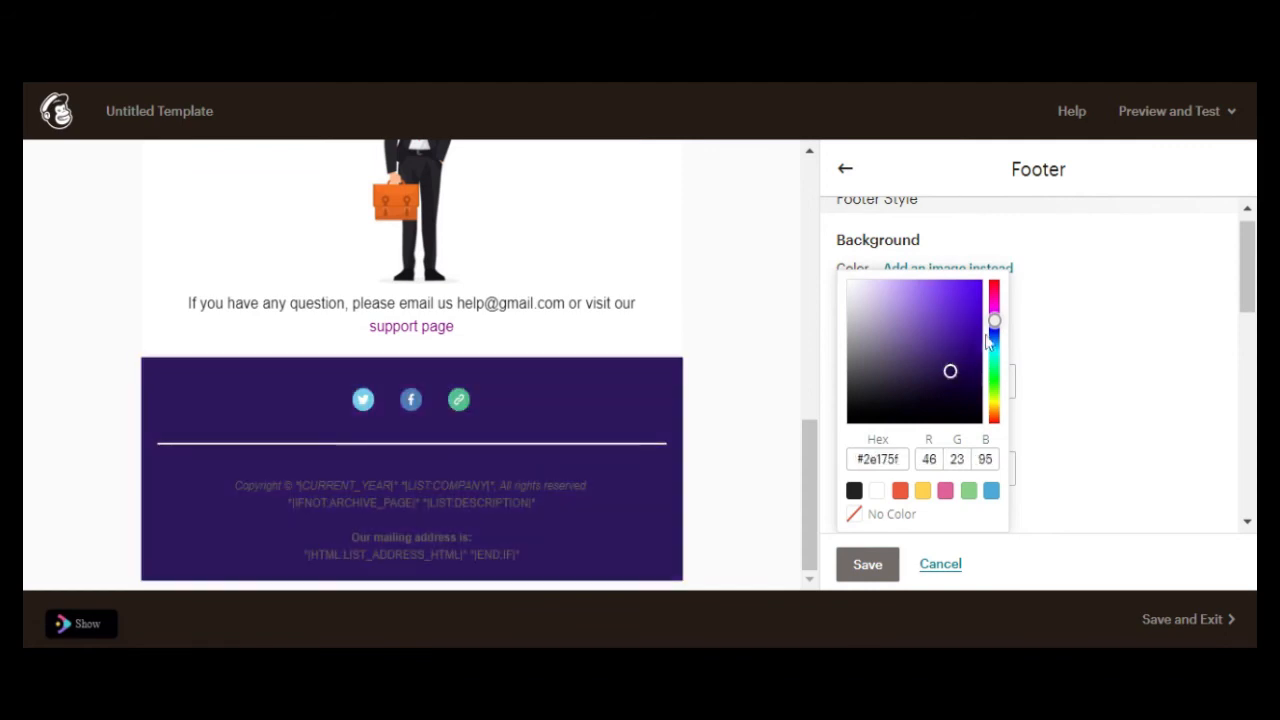
{"action": "scroll", "coordinate": [688, 410], "scroll_direction": "up", "scroll_amount": 10}
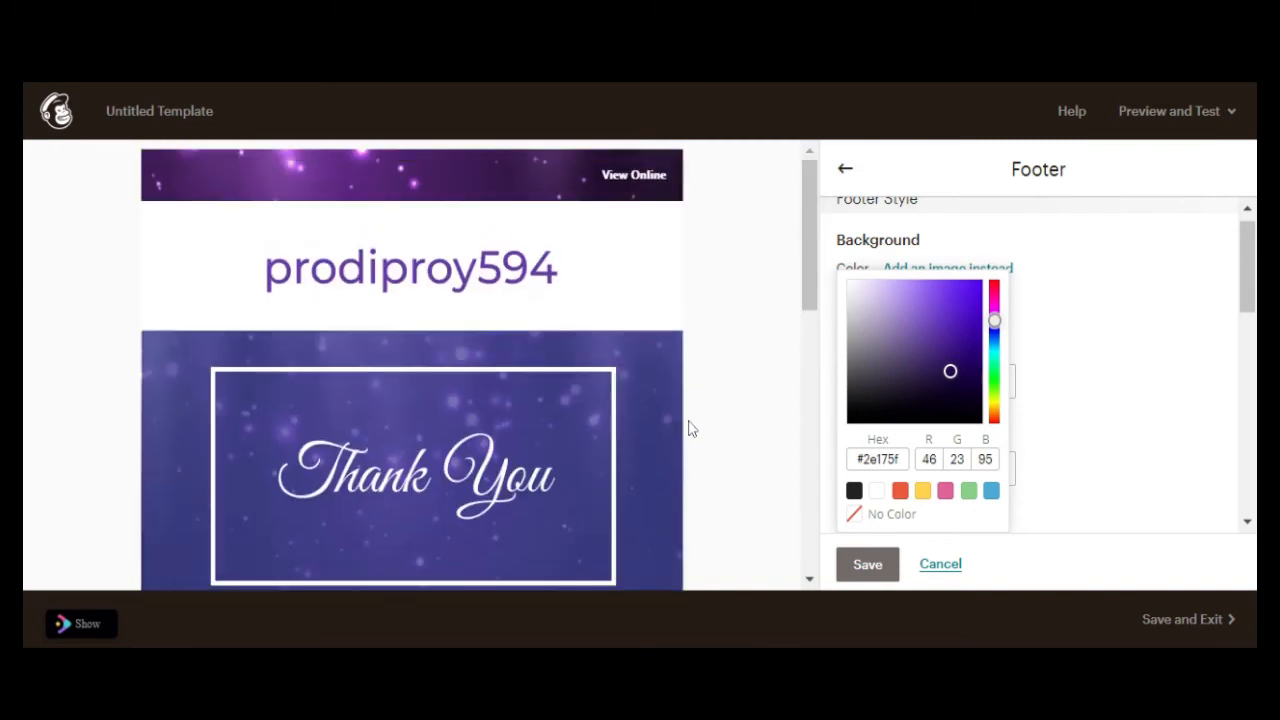
{"action": "scroll", "coordinate": [440, 390], "scroll_direction": "down", "scroll_amount": 10}
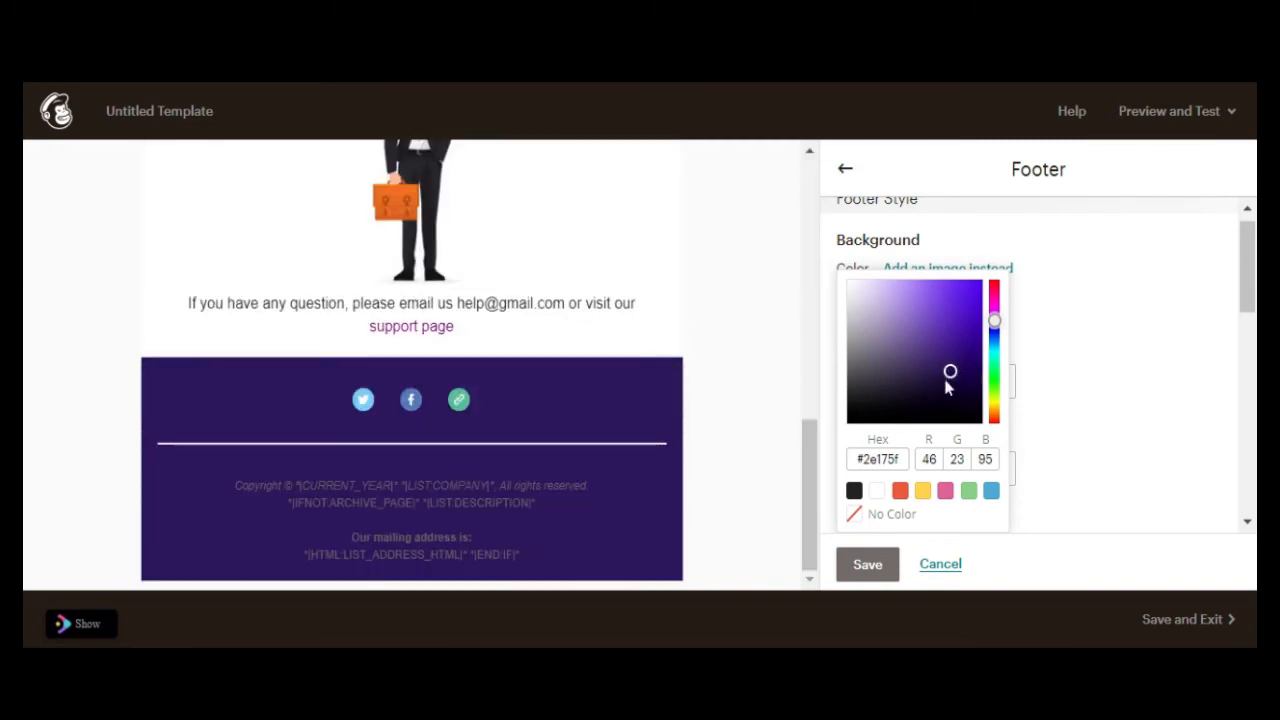
{"action": "mouse_move", "coordinate": [951, 371]}
{"action": "left_mouse_down"}
{"action": "mouse_move", "coordinate": [955, 405]}
{"action": "mouse_move", "coordinate": [954, 393]}
{"action": "left_mouse_up"}
{"action": "left_click_drag", "start_coordinate": [993, 321], "coordinate": [994, 340]}
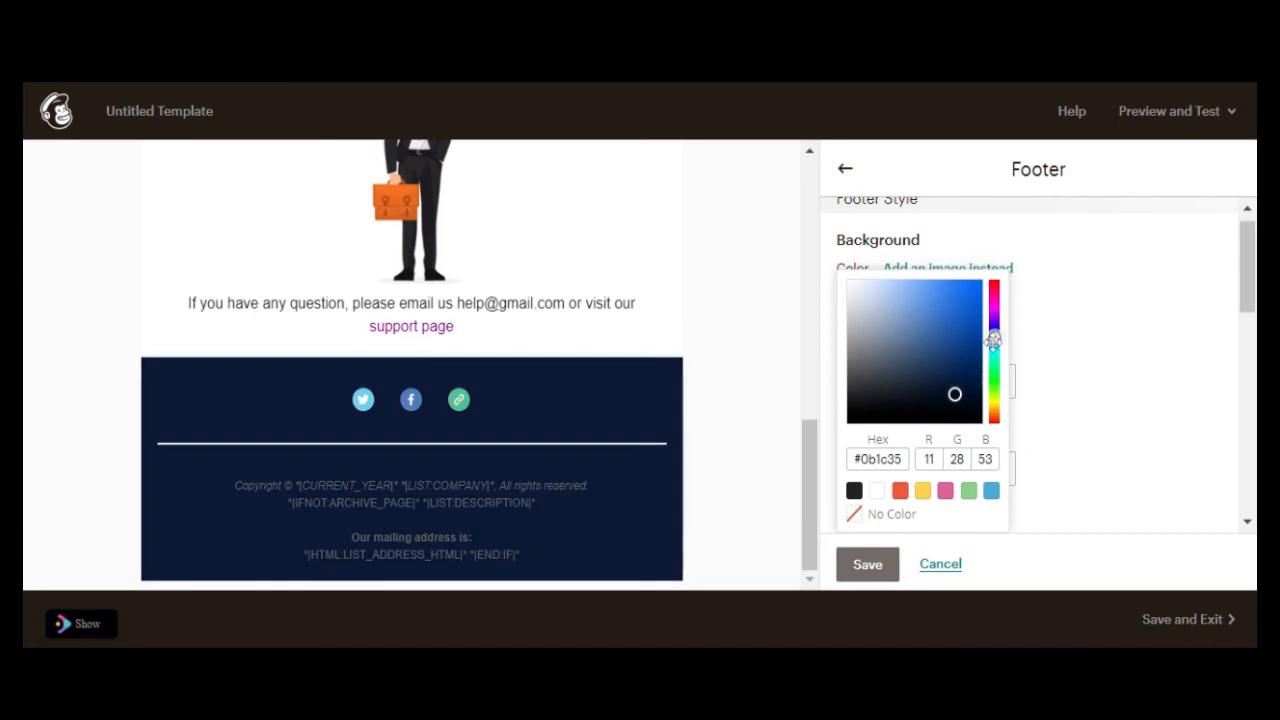
{"action": "left_click", "coordinate": [1116, 396]}
{"action": "left_click", "coordinate": [887, 577]}
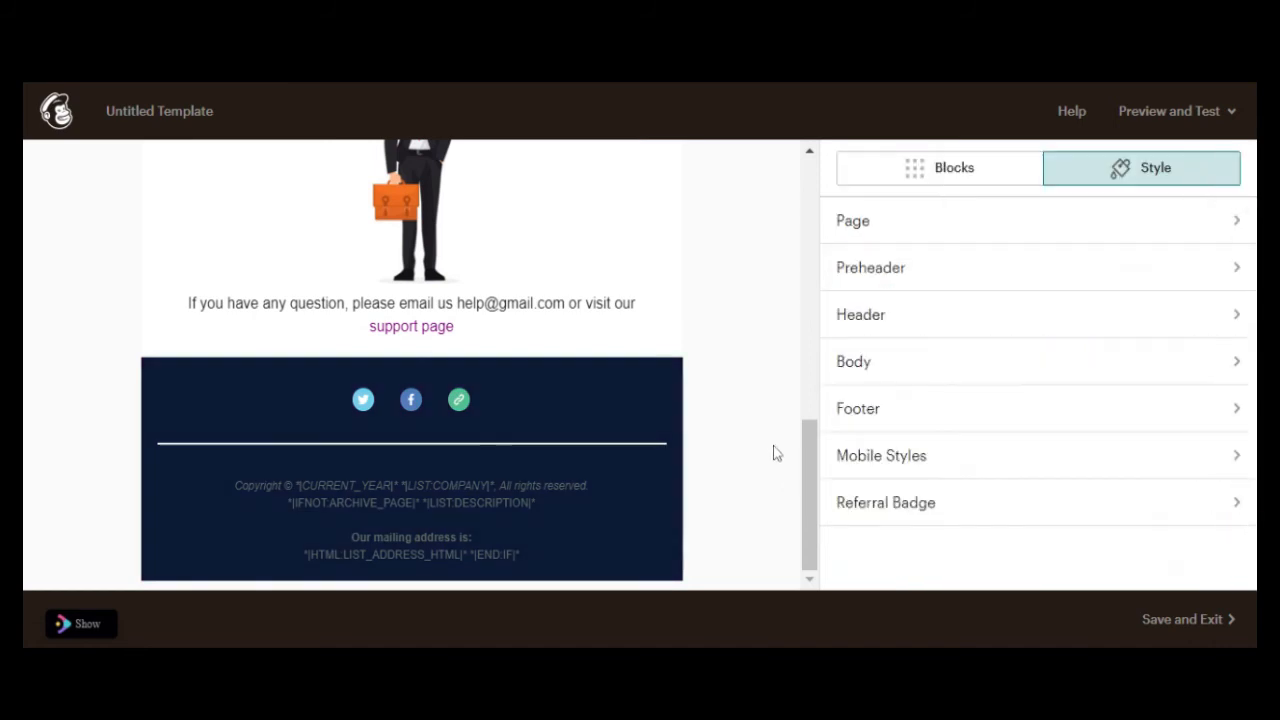
Step: Set the footer text color to white #ffffff in the template's footer style
{"action": "left_click", "coordinate": [457, 516]}
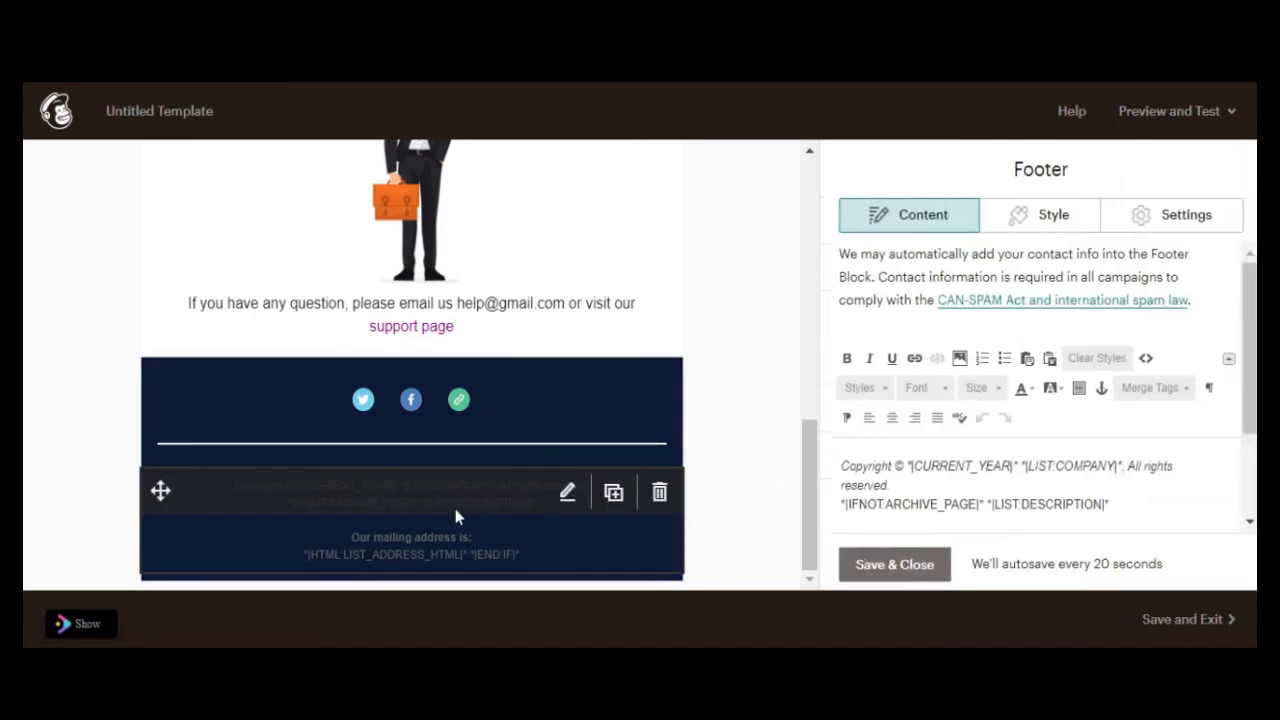
{"action": "left_click", "coordinate": [885, 565]}
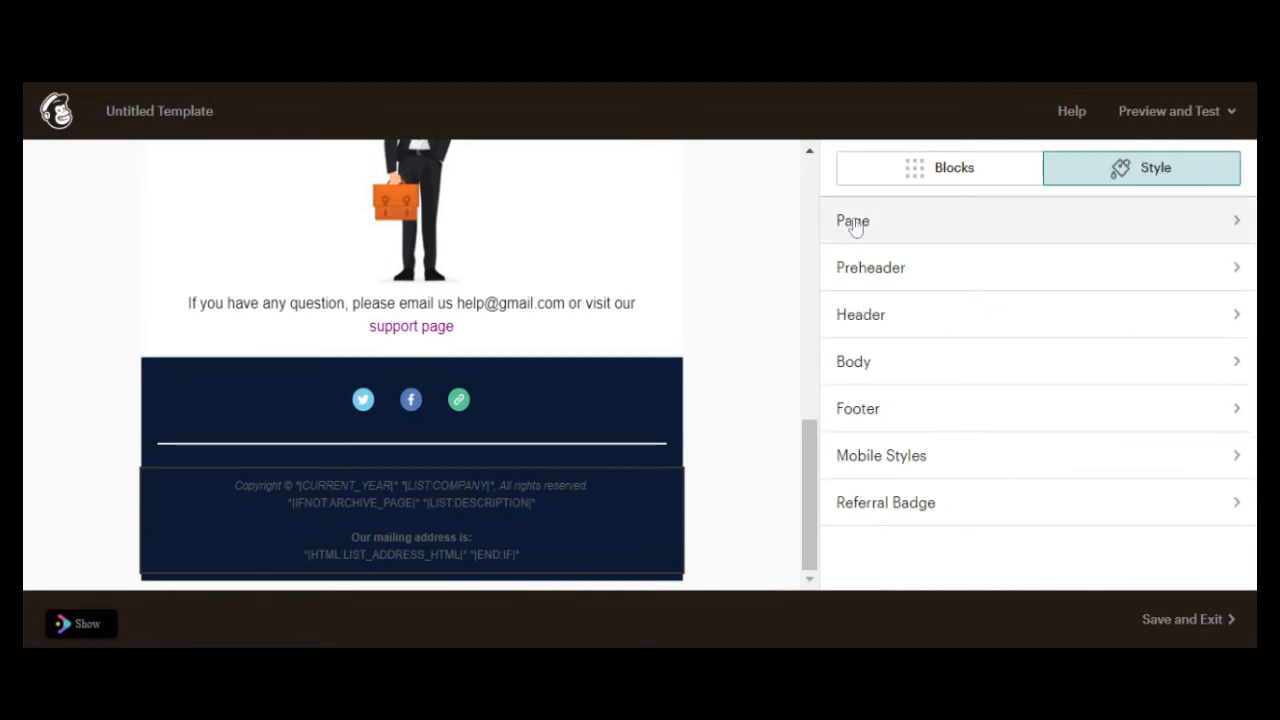
{"action": "left_click", "coordinate": [864, 417]}
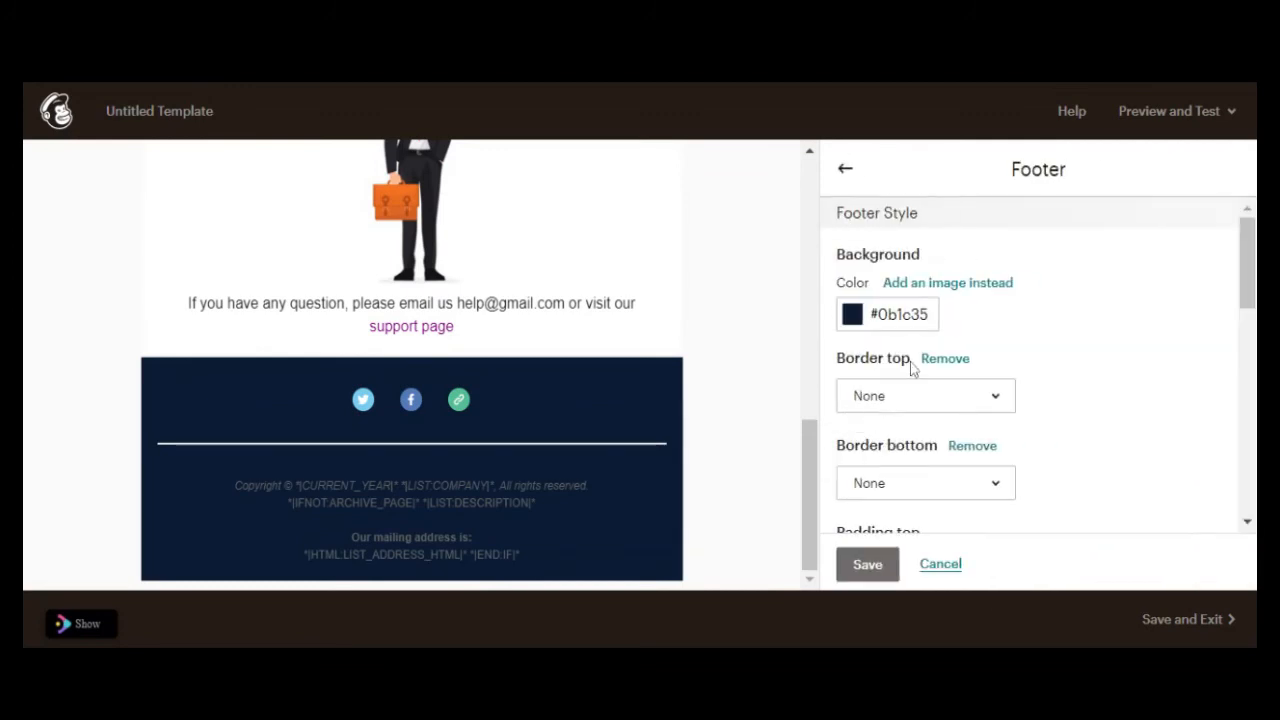
{"action": "scroll", "coordinate": [940, 334], "scroll_direction": "down", "scroll_amount": 5}
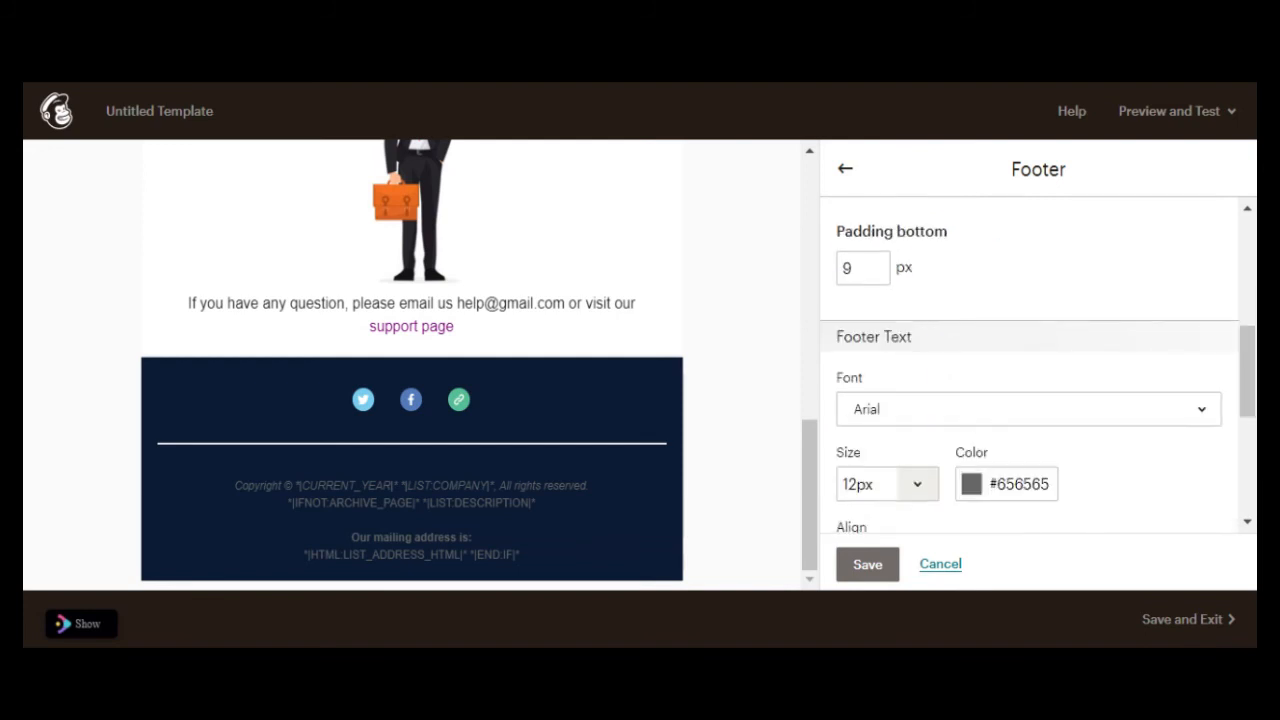
{"action": "left_click", "coordinate": [1048, 485]}
{"action": "key", "text": "BackSpace"}
{"action": "key", "text": "BackSpace"}
{"action": "key", "text": "BackSpace"}
{"action": "key", "text": "BackSpace"}
{"action": "key", "text": "BackSpace"}
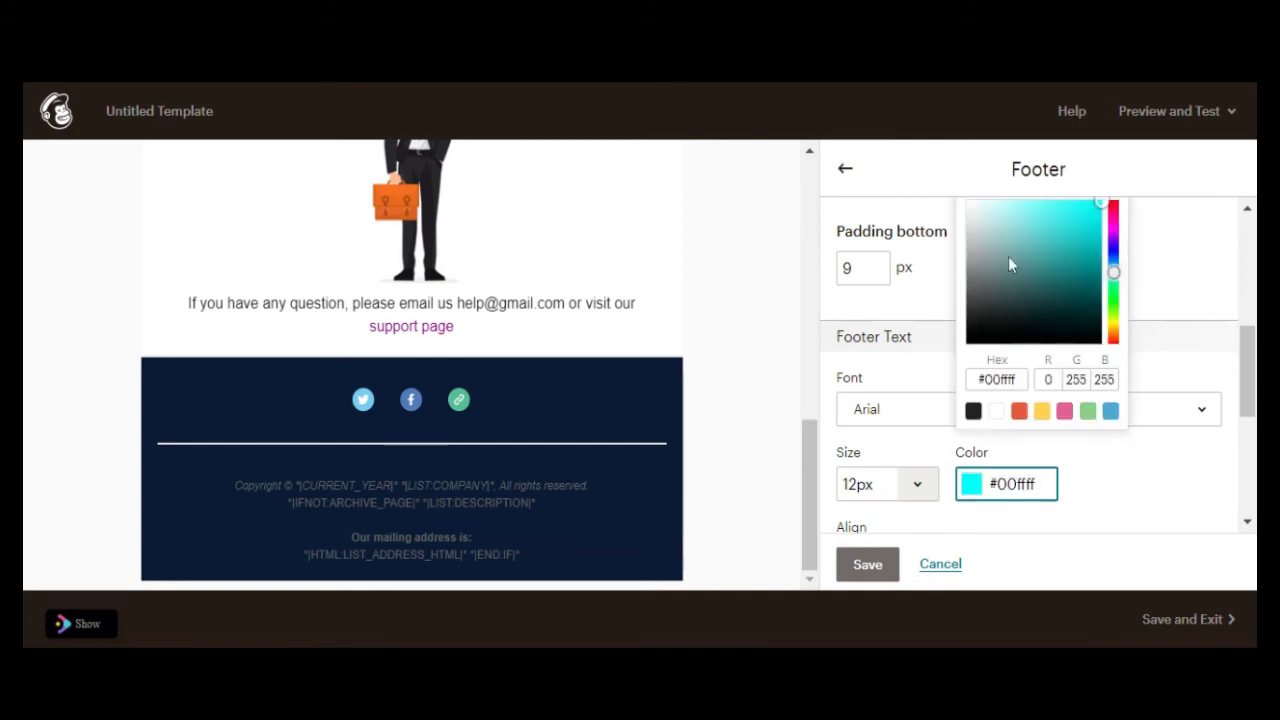
{"action": "left_click_drag", "start_coordinate": [1008, 264], "coordinate": [963, 206]}
{"action": "left_click", "coordinate": [925, 381]}
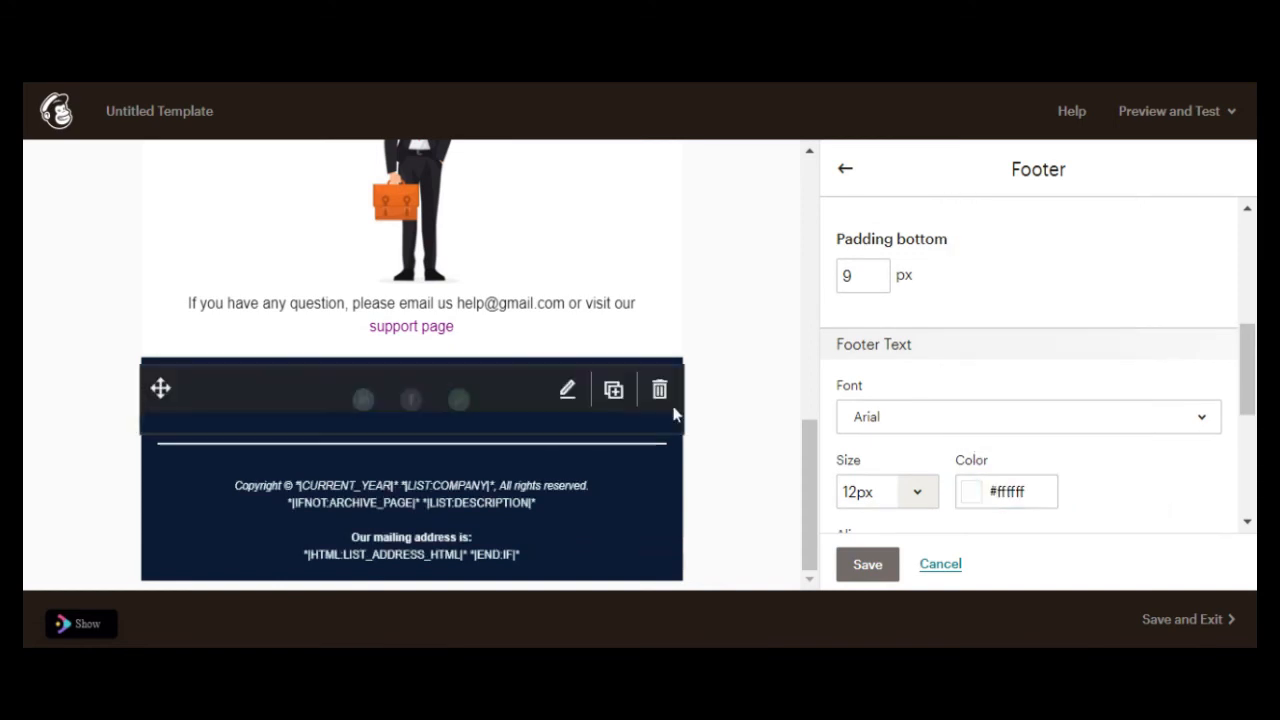
Step: Set the footer link color to #ffffff
{"action": "scroll", "coordinate": [930, 473], "scroll_direction": "down", "scroll_amount": 2}
{"action": "scroll", "coordinate": [930, 473], "scroll_direction": "down", "scroll_amount": 2}
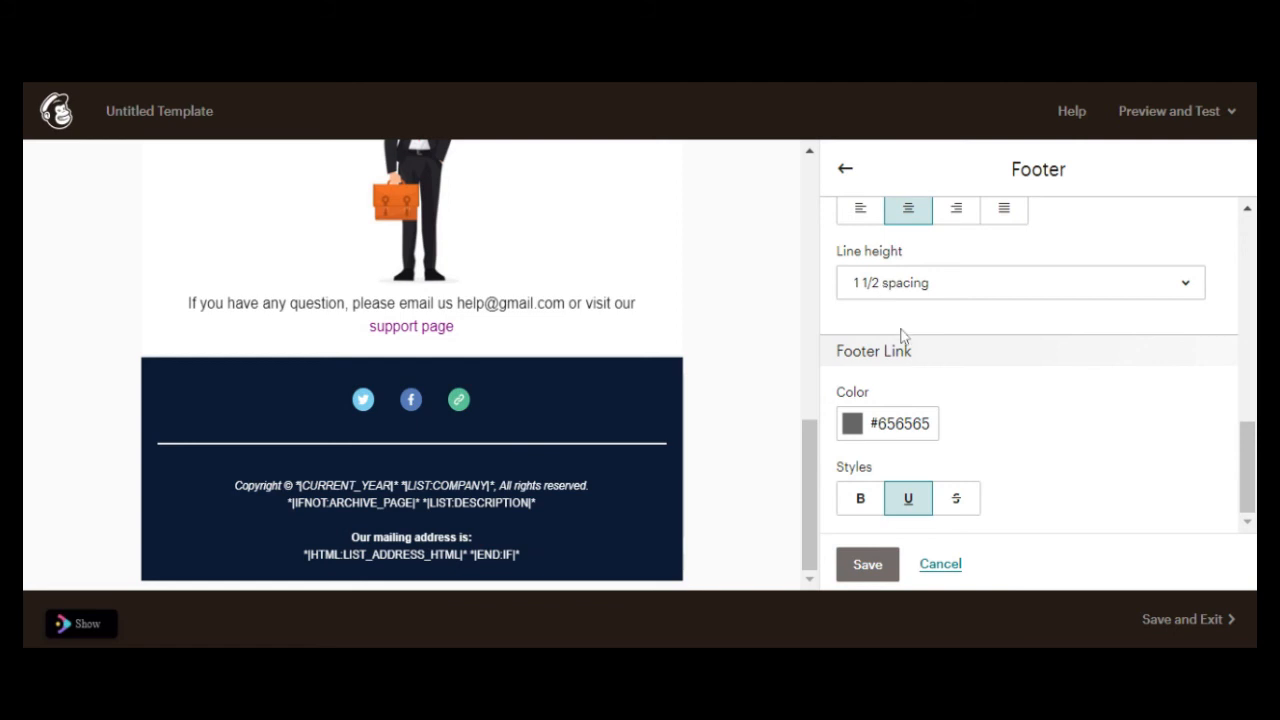
{"action": "left_click", "coordinate": [930, 424]}
{"action": "key", "text": "BackSpace"}
{"action": "key", "text": "BackSpace"}
{"action": "key", "text": "BackSpace"}
{"action": "key", "text": "BackSpace"}
{"action": "key", "text": "BackSpace"}
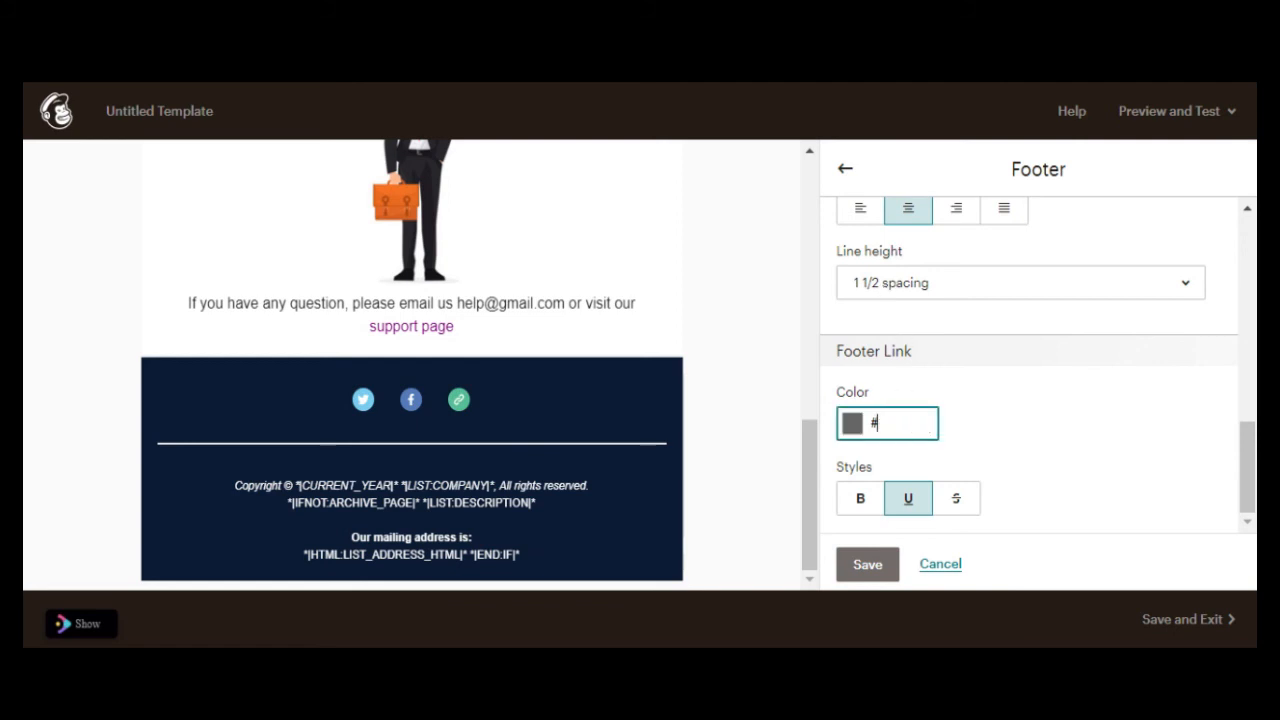
{"action": "type", "text": "ffffff"}
{"action": "left_click", "coordinate": [1067, 445]}
Step: Make the footer links bold without underline and save the footer style
{"action": "left_click", "coordinate": [918, 502]}
{"action": "left_click", "coordinate": [873, 508]}
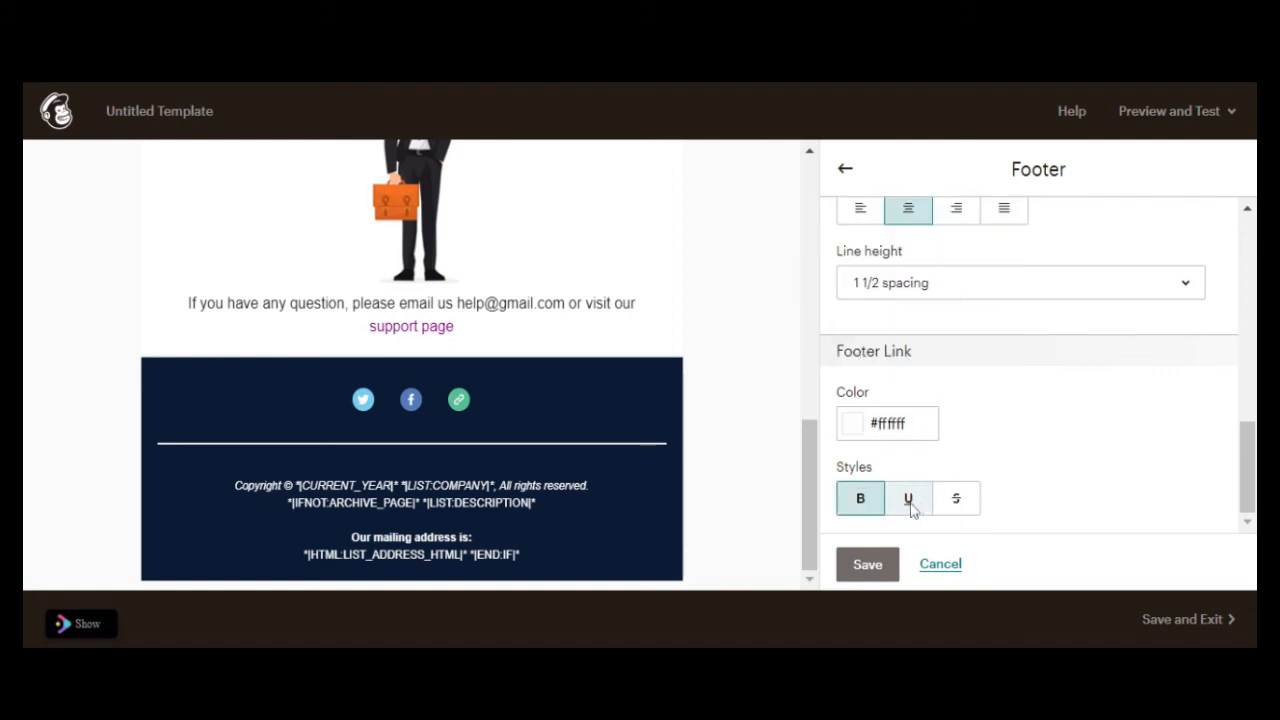
{"action": "left_click", "coordinate": [867, 565]}
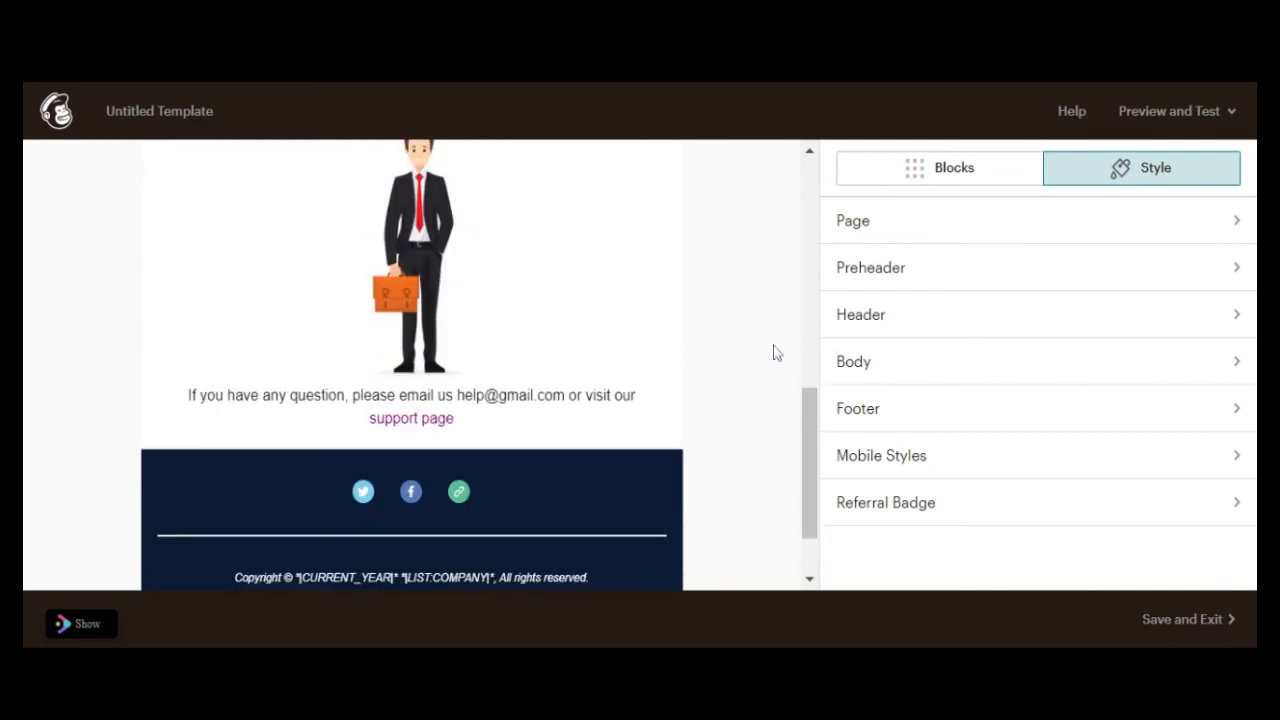
Step: Set the template body's bottom padding to 50 px, review the email layout and save the body style
{"action": "left_click", "coordinate": [860, 362]}
{"action": "scroll", "coordinate": [1006, 388], "scroll_direction": "down", "scroll_amount": 5}
{"action": "scroll", "coordinate": [1006, 387], "scroll_direction": "down", "scroll_amount": 2}
{"action": "scroll", "coordinate": [1003, 384], "scroll_direction": "up", "scroll_amount": 2}
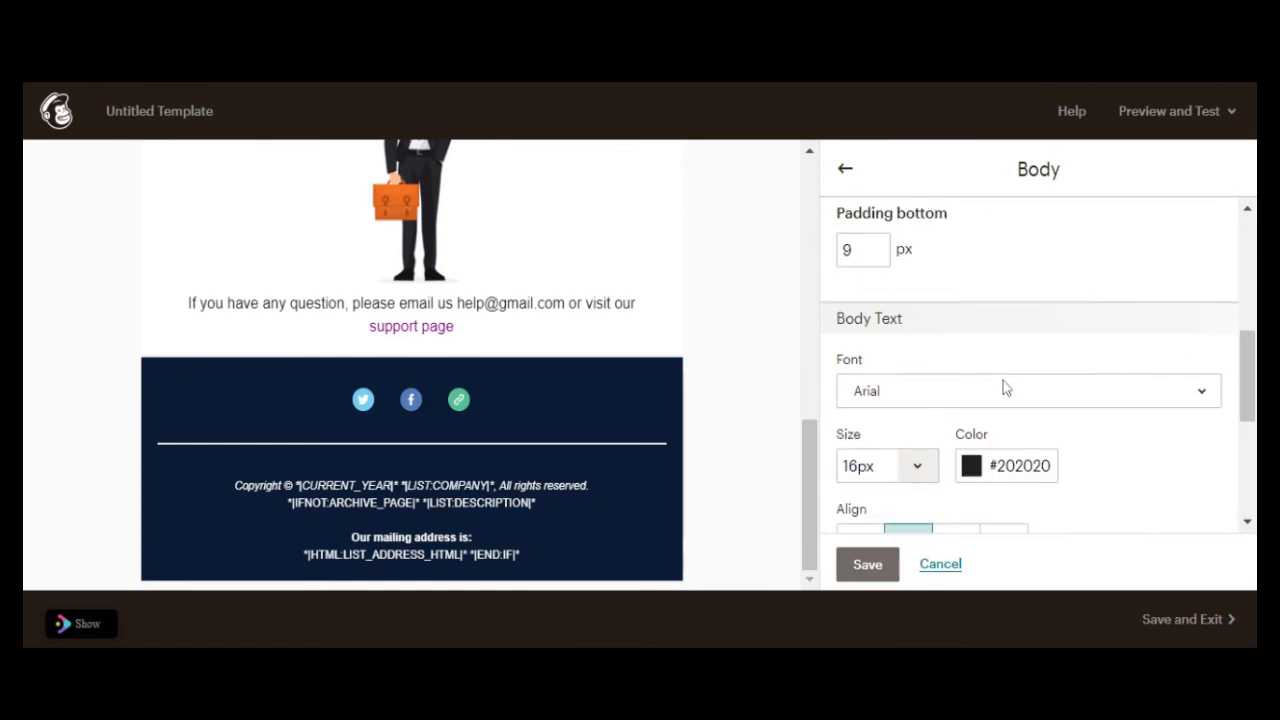
{"action": "left_click", "coordinate": [847, 267]}
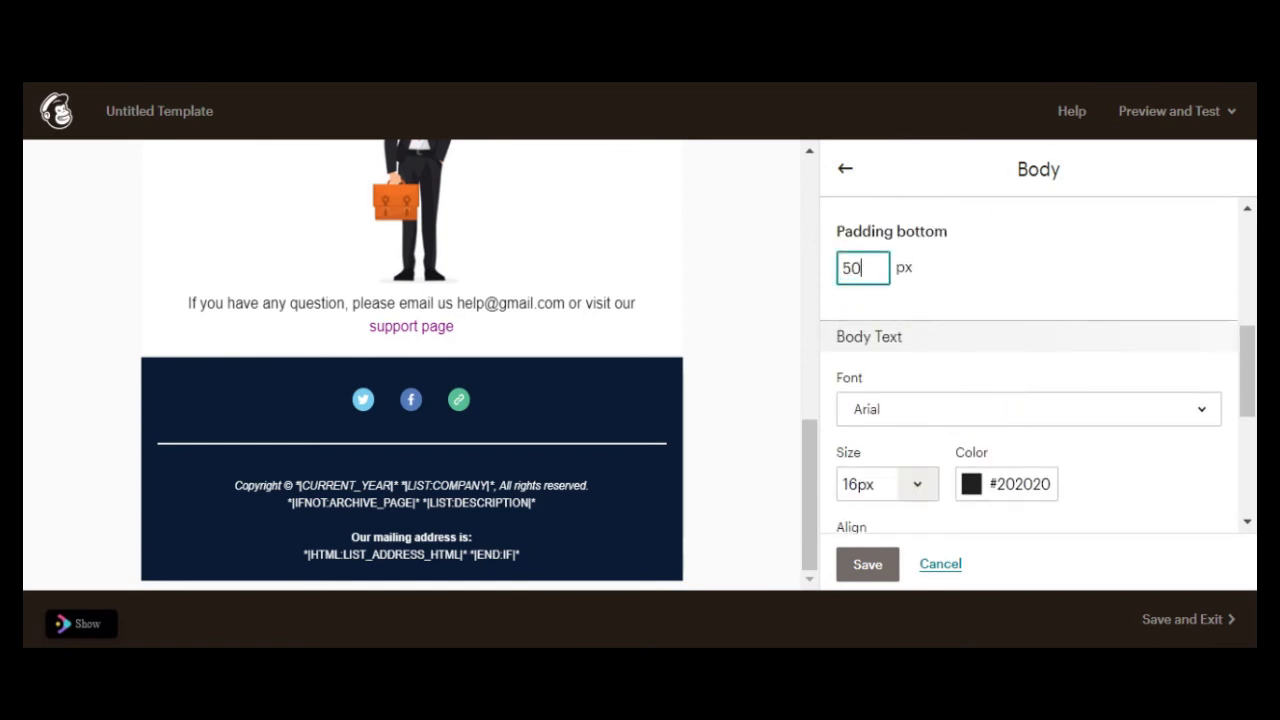
{"action": "left_click", "coordinate": [751, 375]}
{"action": "scroll", "coordinate": [753, 377], "scroll_direction": "up", "scroll_amount": 3}
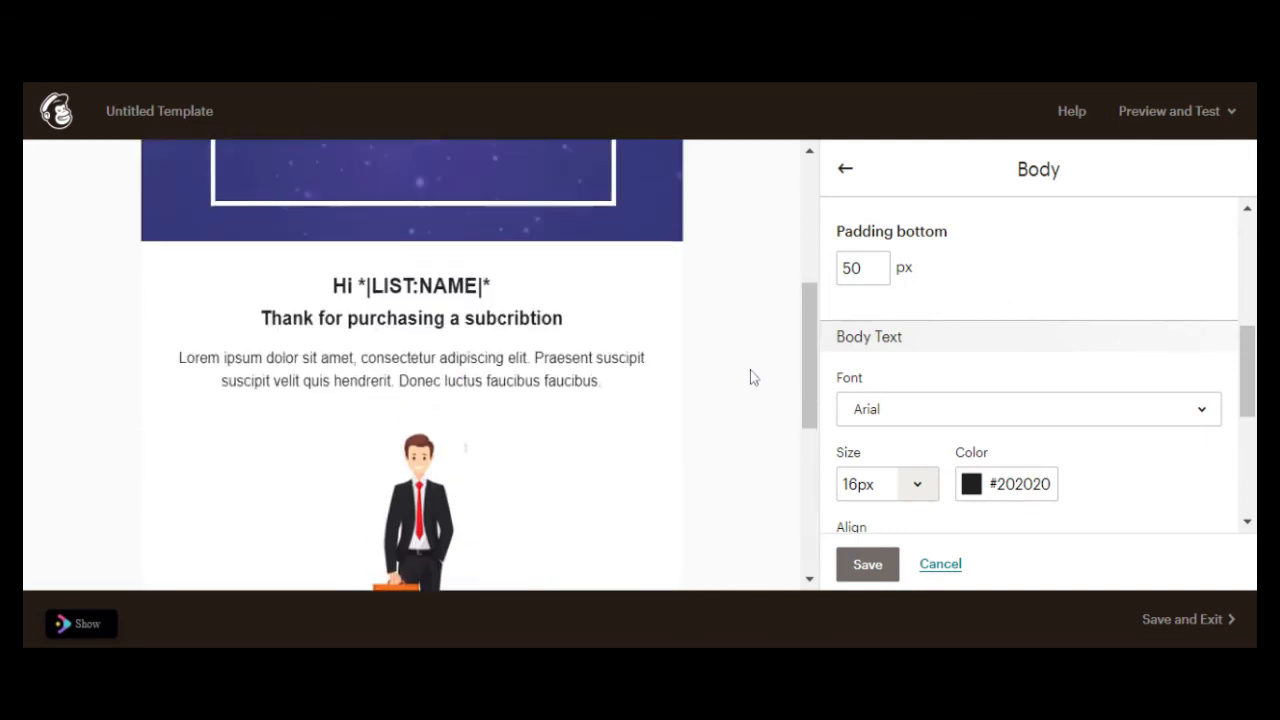
{"action": "scroll", "coordinate": [753, 377], "scroll_direction": "down", "scroll_amount": 6}
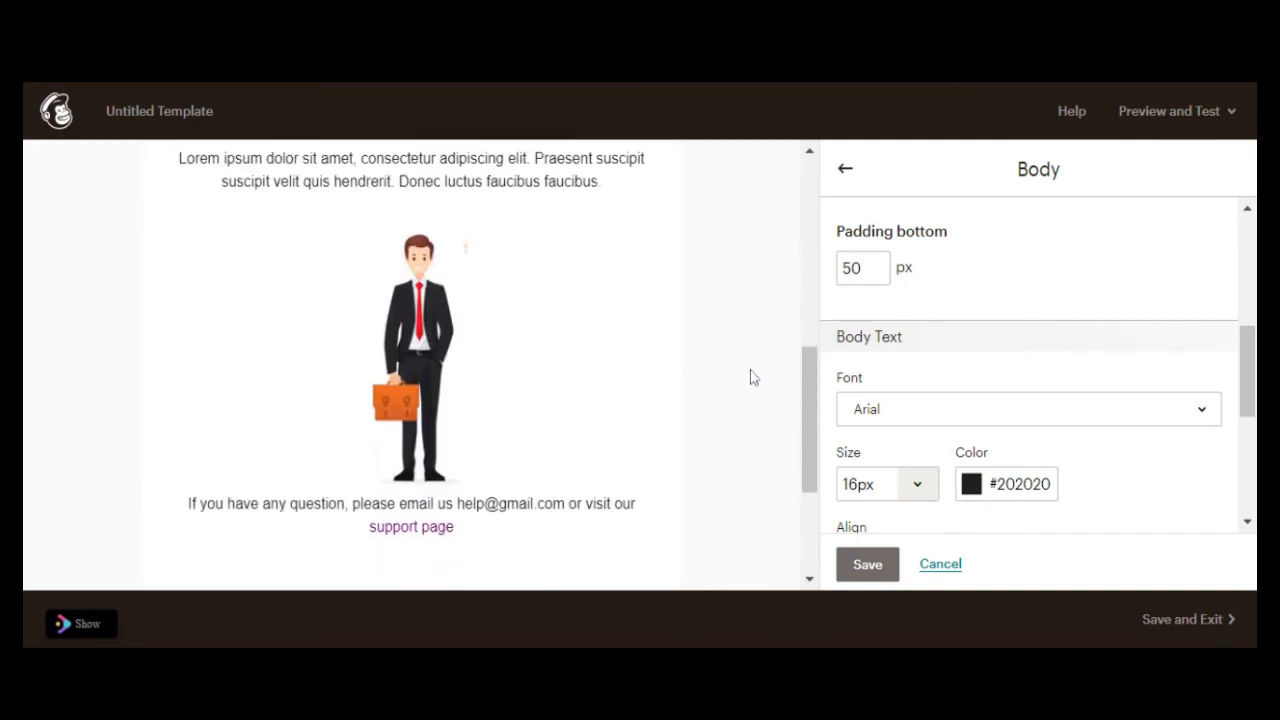
{"action": "scroll", "coordinate": [753, 377], "scroll_direction": "up", "scroll_amount": 8}
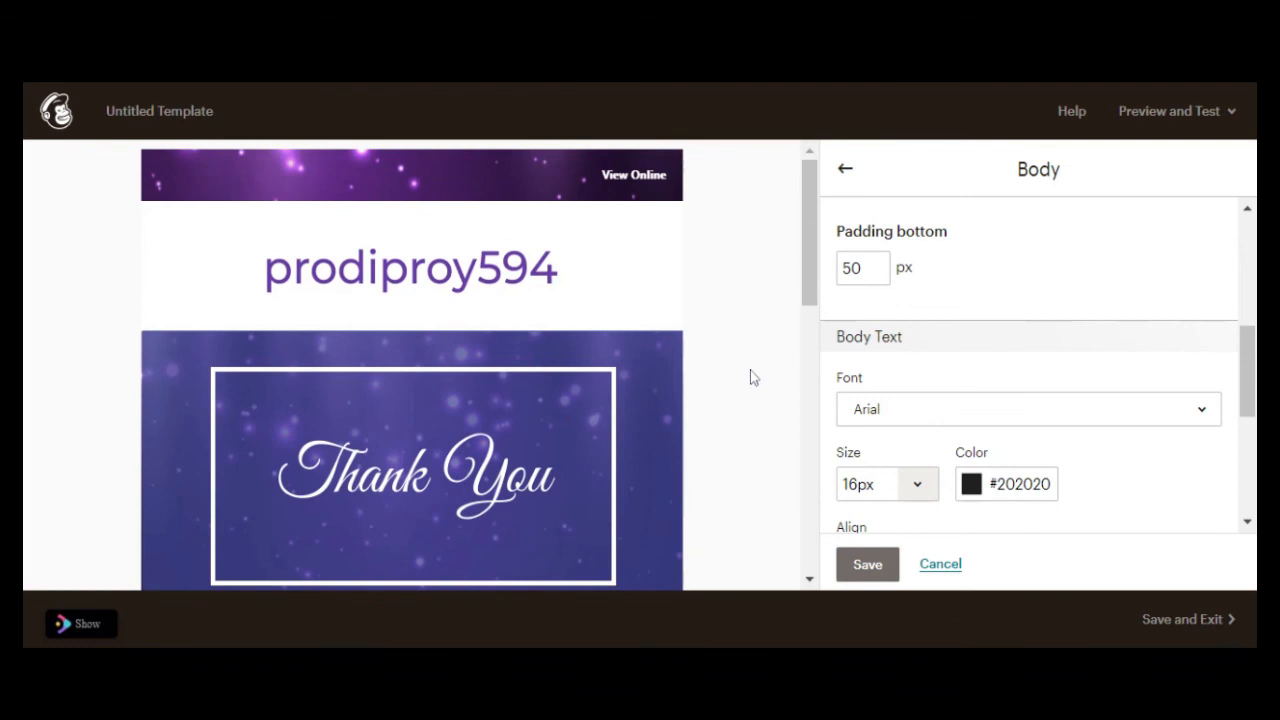
{"action": "scroll", "coordinate": [753, 377], "scroll_direction": "down", "scroll_amount": 8}
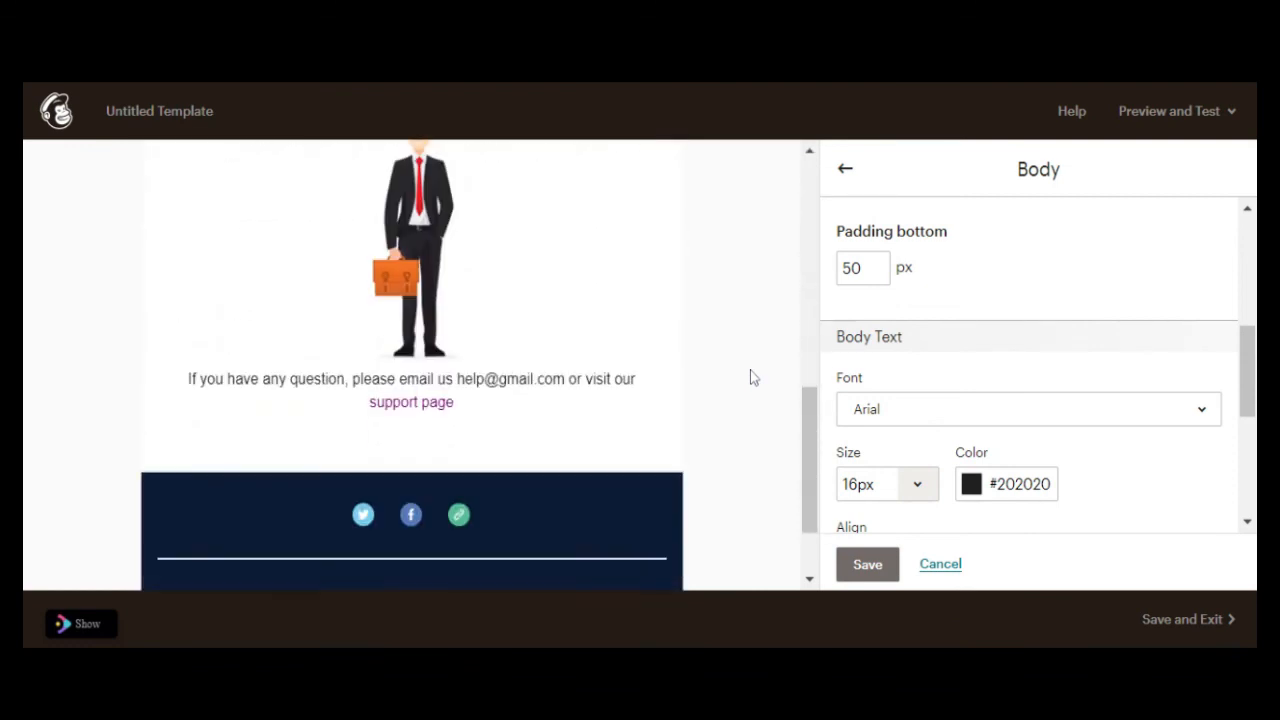
{"action": "left_click", "coordinate": [884, 568]}
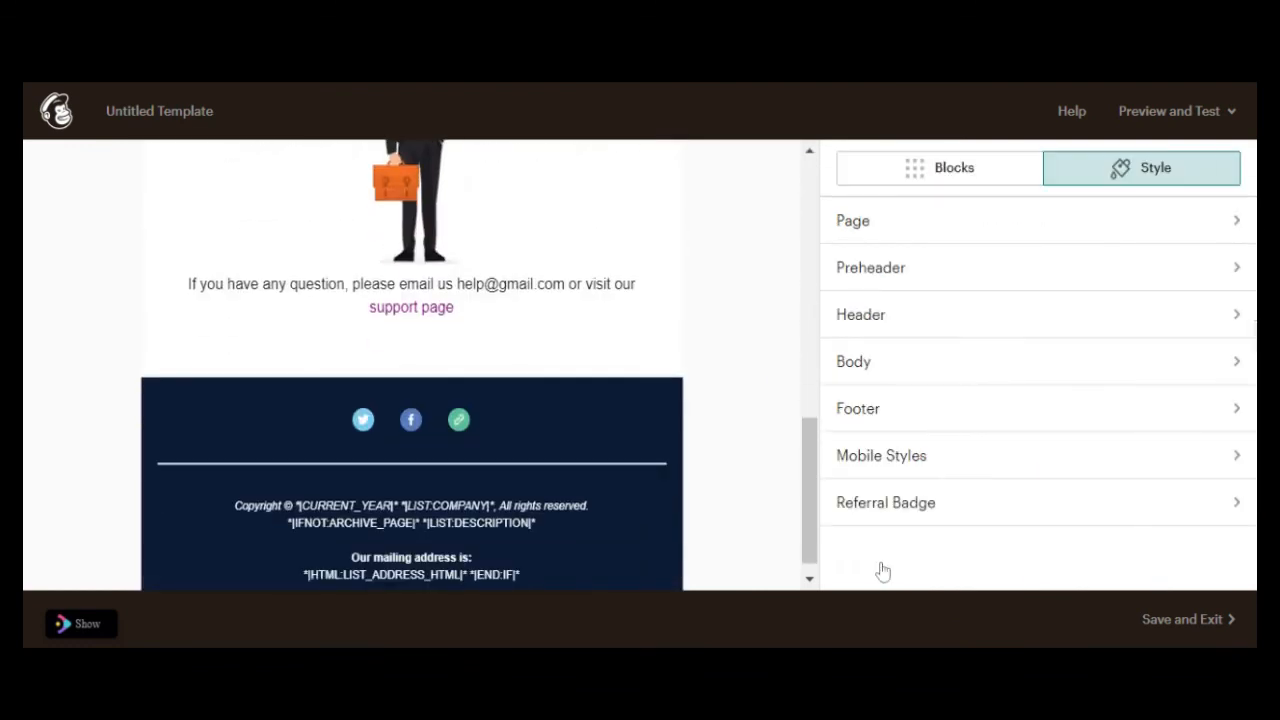
Step: Preview the whole email template in desktop preview mode and return to the editor
{"action": "left_click", "coordinate": [1131, 111]}
{"action": "left_click", "coordinate": [1123, 163]}
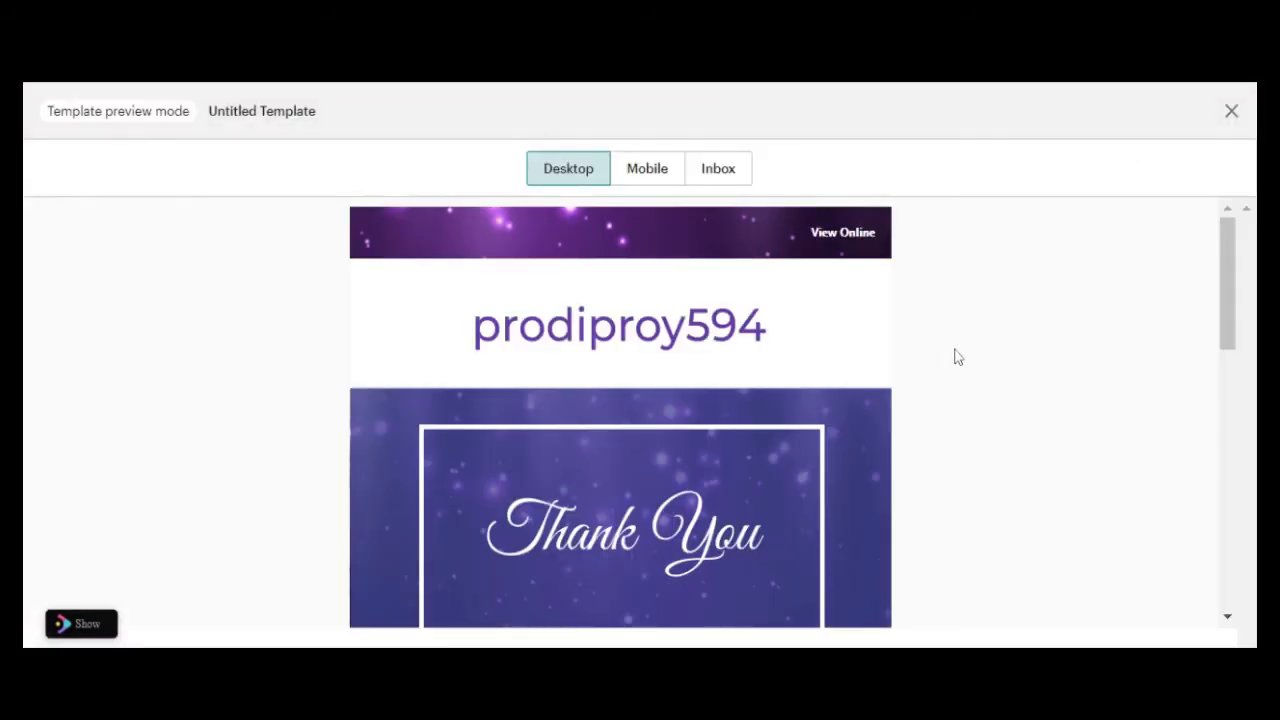
{"action": "scroll", "coordinate": [955, 357], "scroll_direction": "down", "scroll_amount": 6}
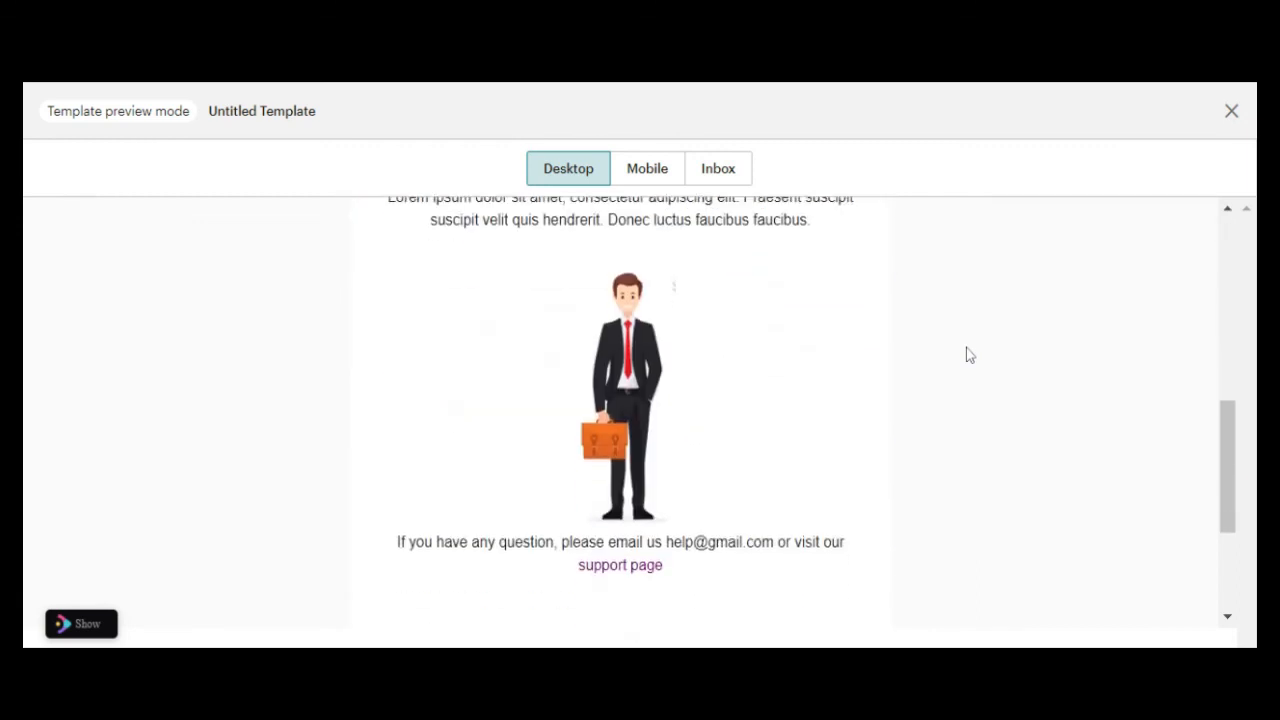
{"action": "scroll", "coordinate": [970, 355], "scroll_direction": "down", "scroll_amount": 3}
{"action": "scroll", "coordinate": [970, 355], "scroll_direction": "up", "scroll_amount": 8}
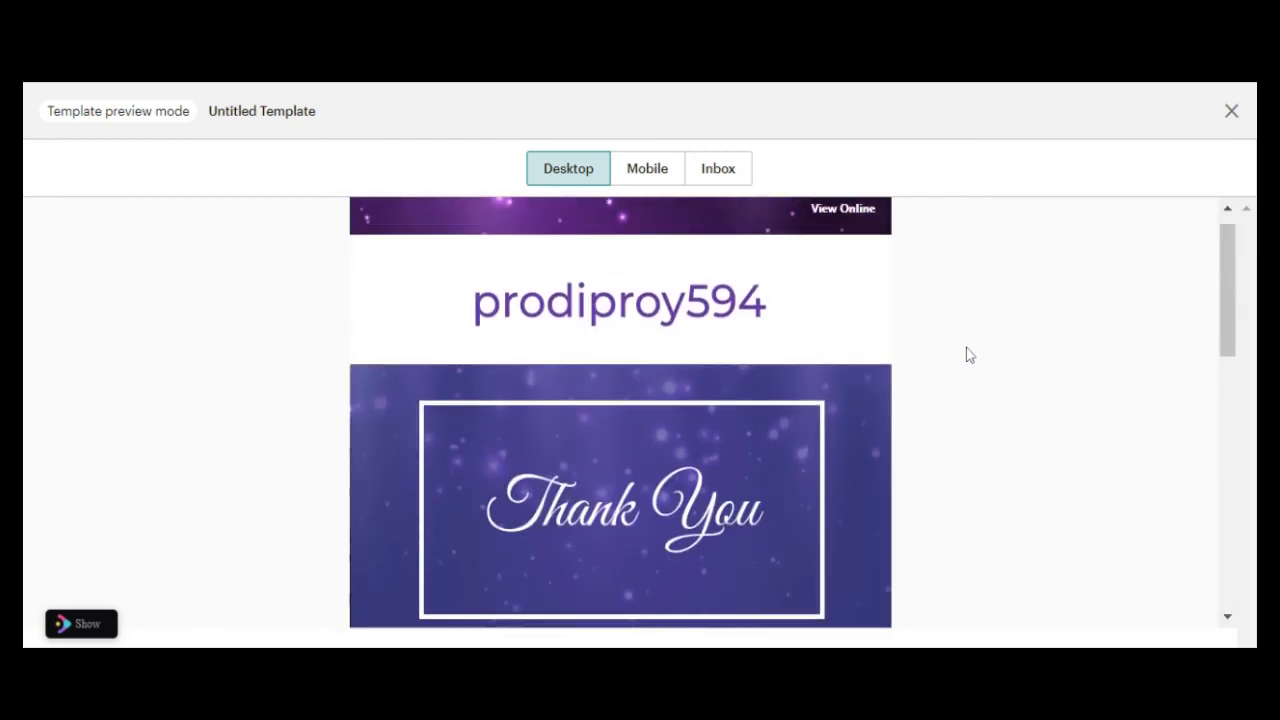
{"action": "scroll", "coordinate": [985, 340], "scroll_direction": "down", "scroll_amount": 3}
{"action": "left_click", "coordinate": [1230, 112]}
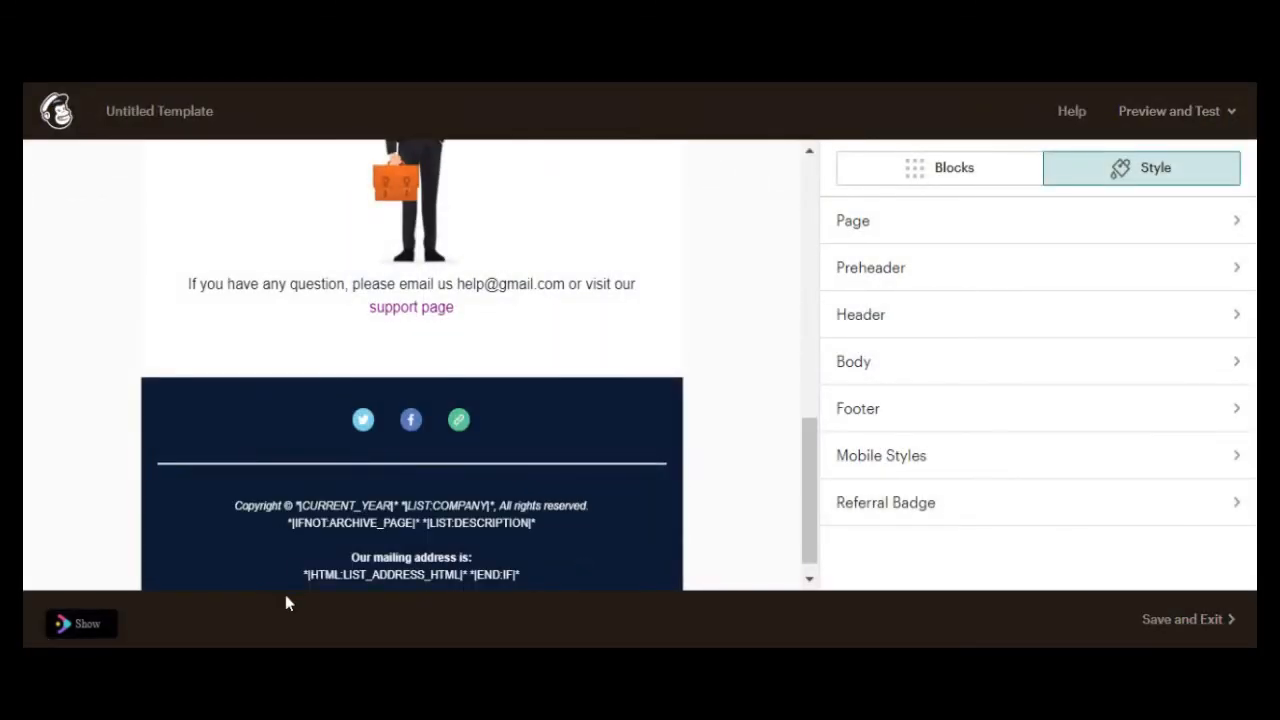
Step: Start saving and exiting the template, naming it "Thank you email template"
{"action": "left_click", "coordinate": [1192, 628]}
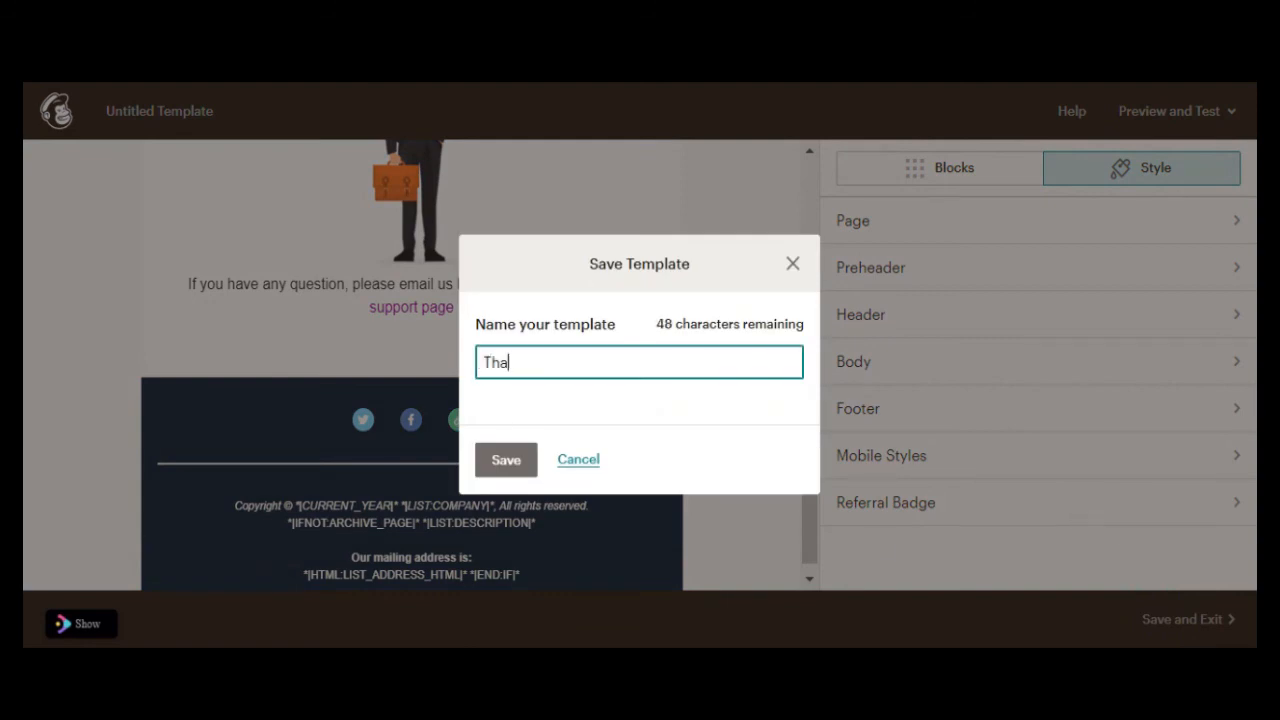
{"action": "type", "text": "Thank you email template"}
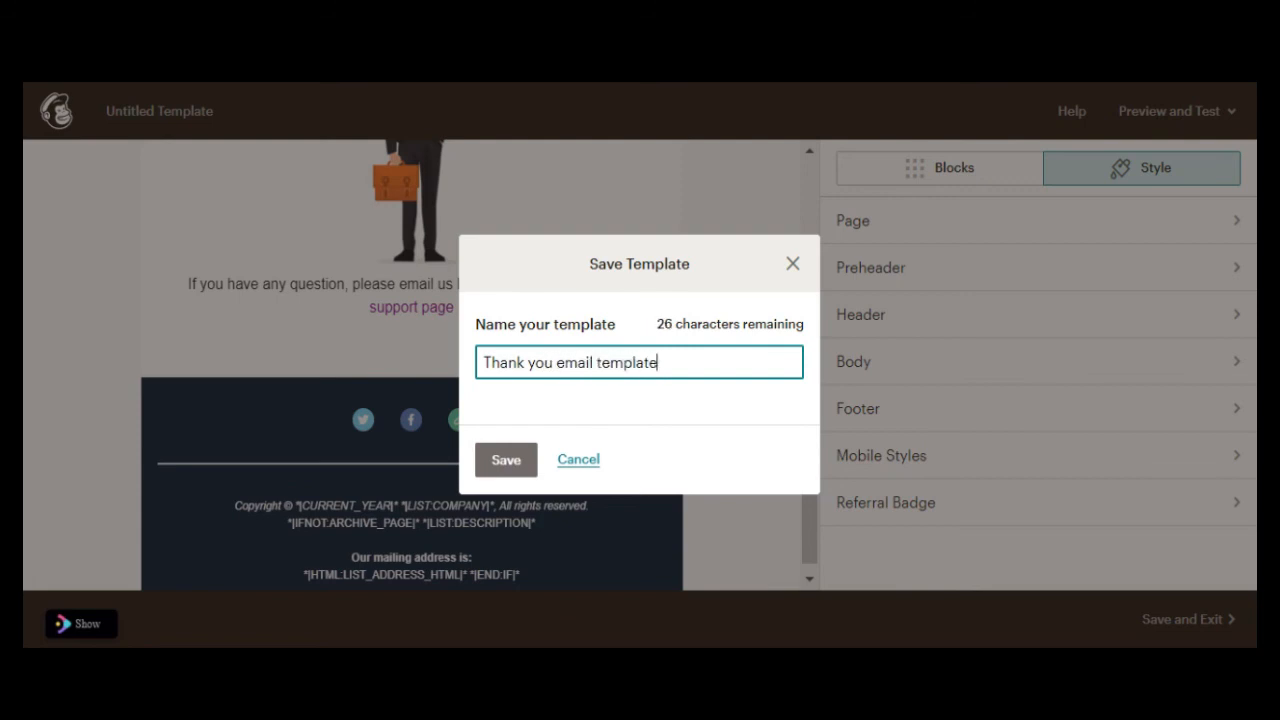